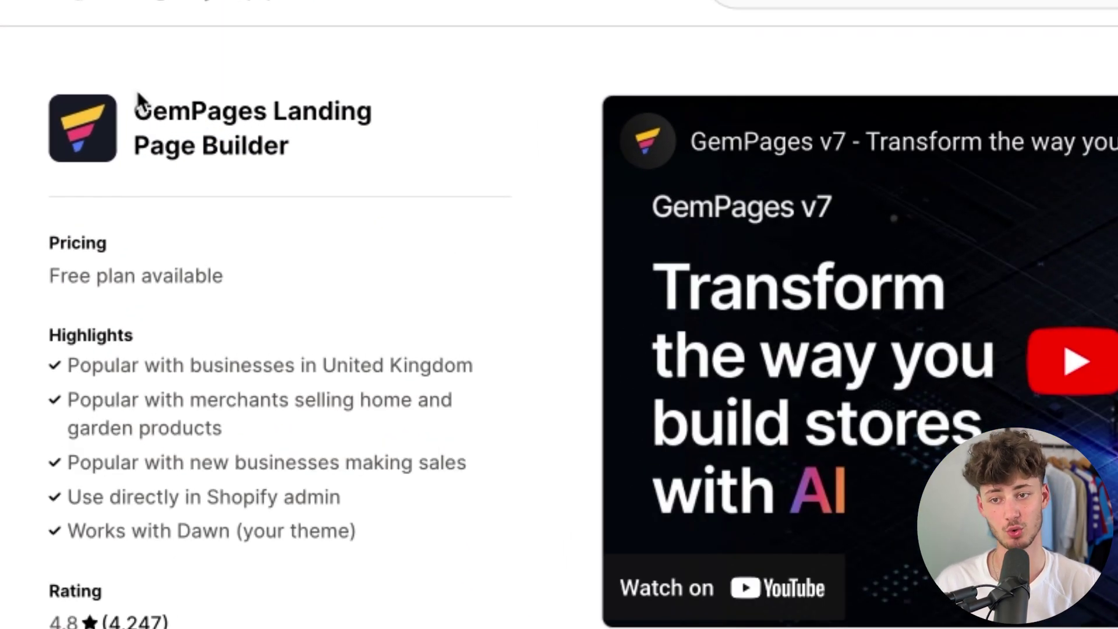
Install the GemPages Landing Page Builder app from its app store listing.
drag(138, 93, 310, 135)
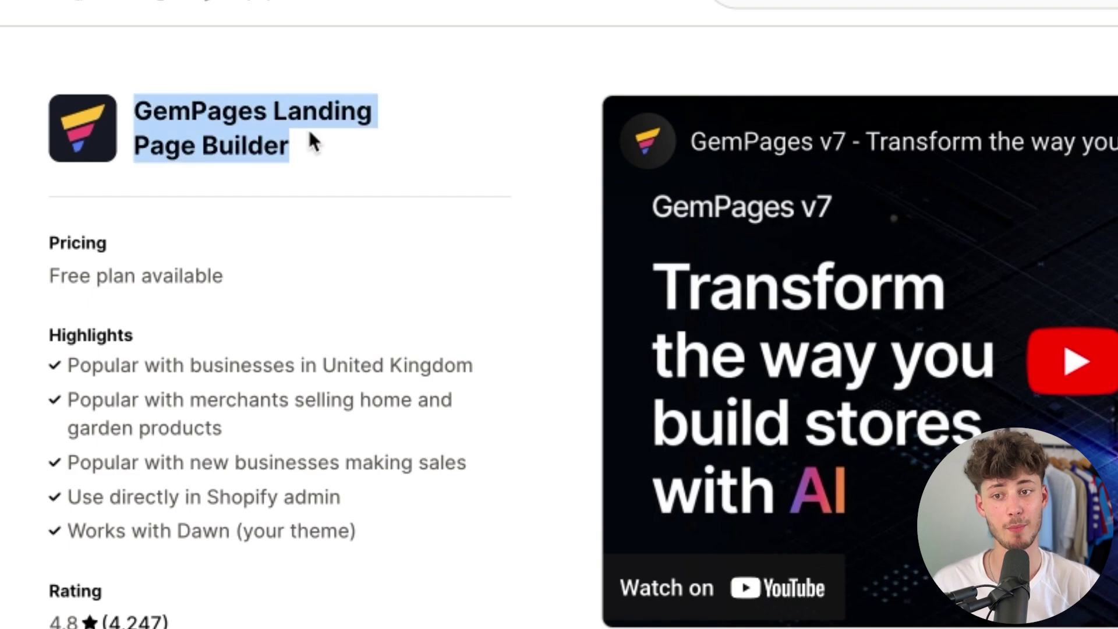
click(388, 166)
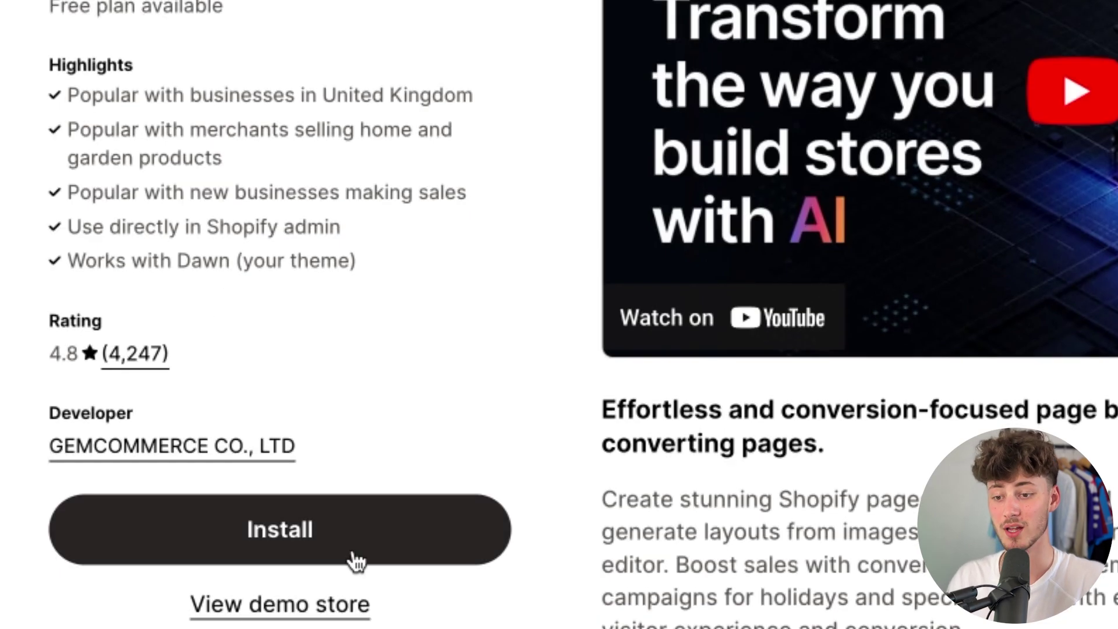
click(299, 545)
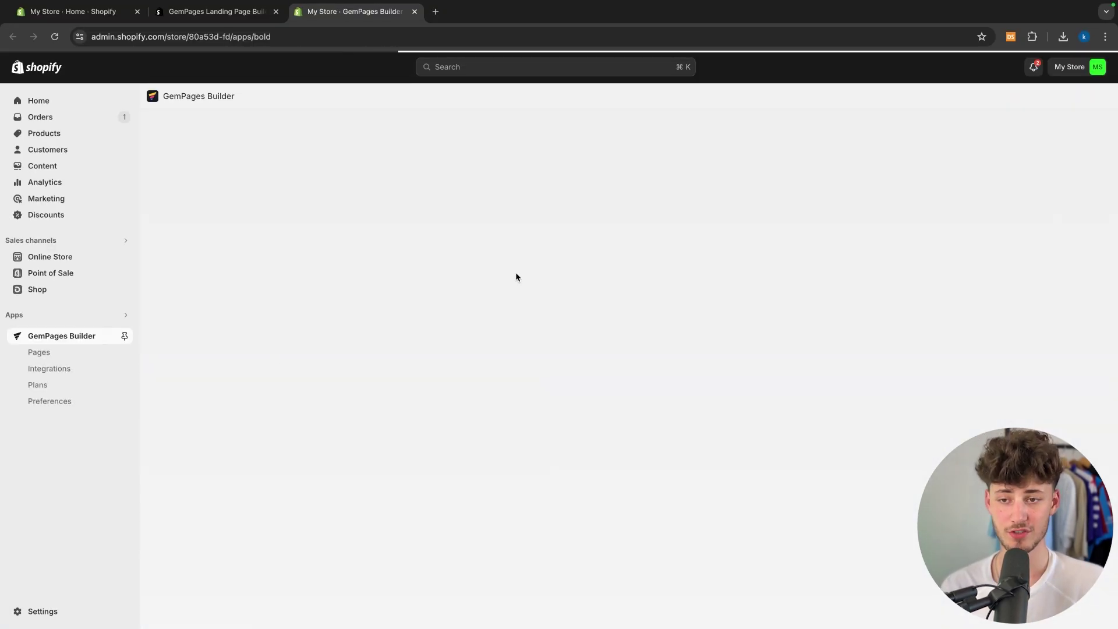
Open the GemPages page list, start creating a new page and look through the offered landing page templates.
scroll(384, 310, down, 2)
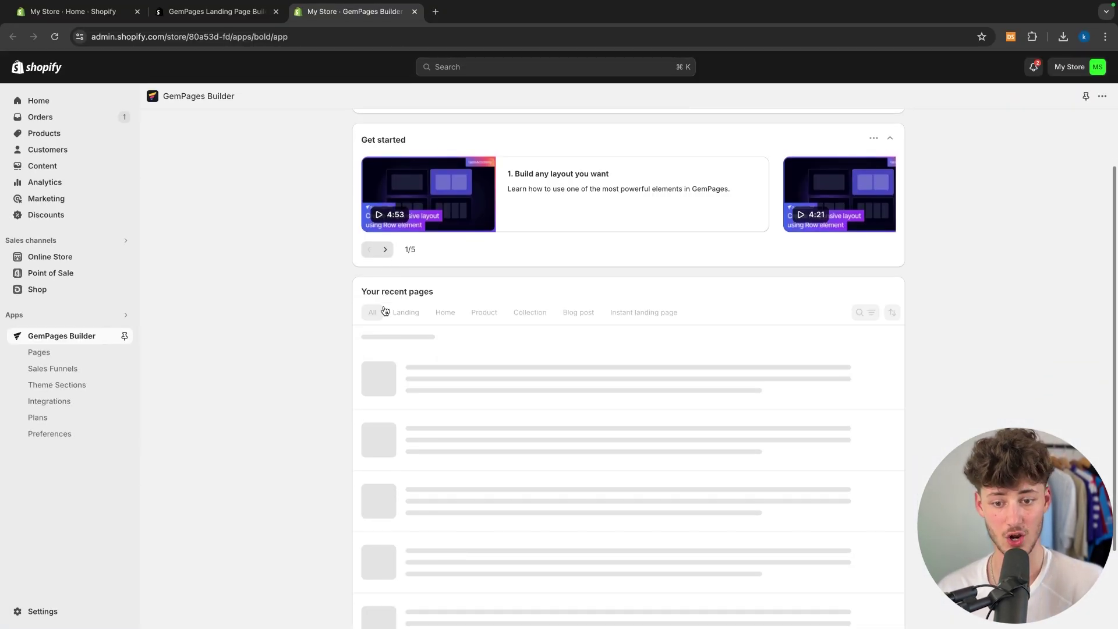
click(83, 351)
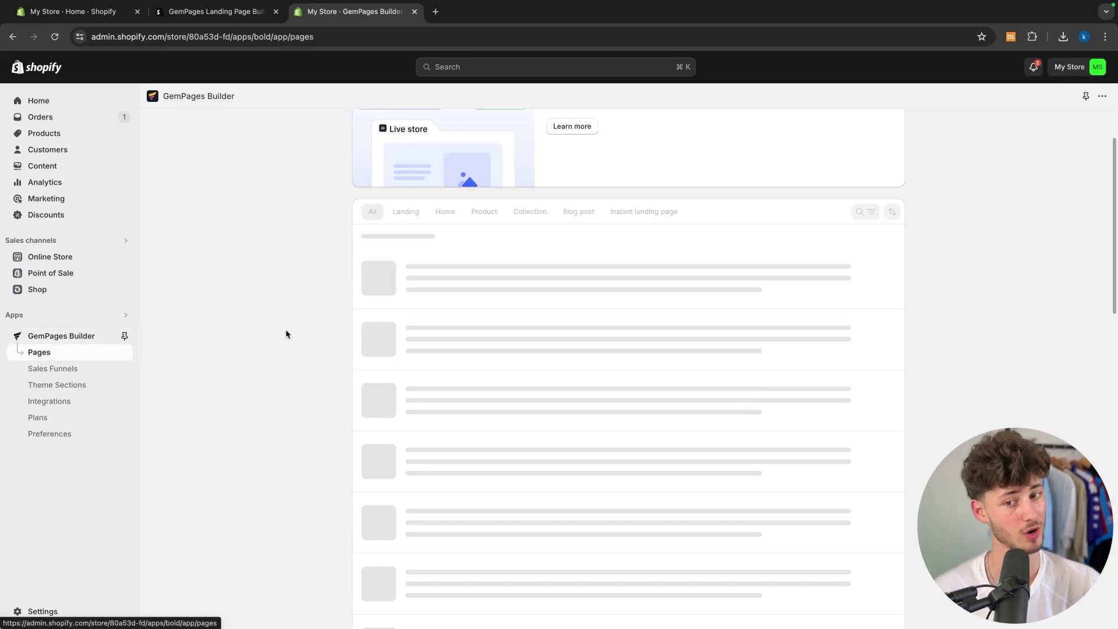
scroll(341, 323, up, 2)
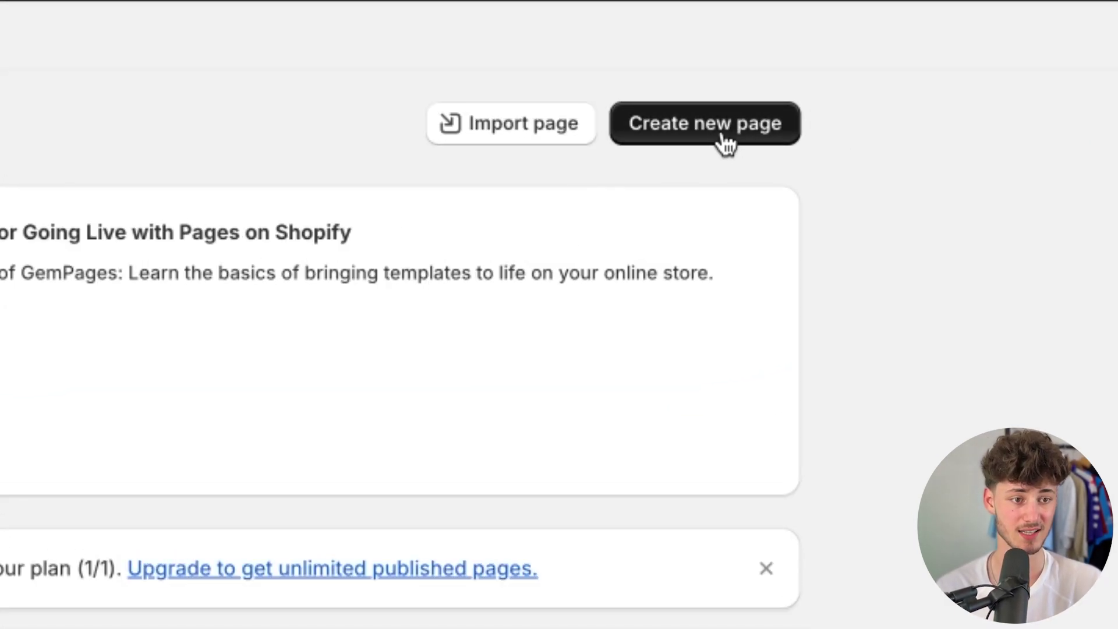
click(723, 137)
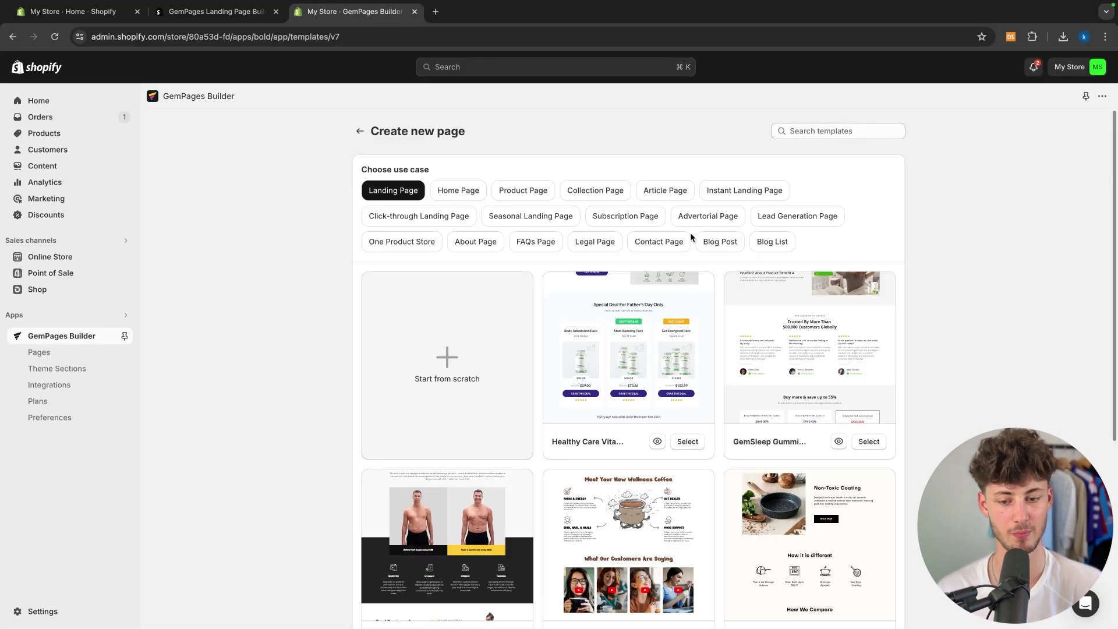
scroll(541, 363, down, 5)
scroll(540, 365, up, 5)
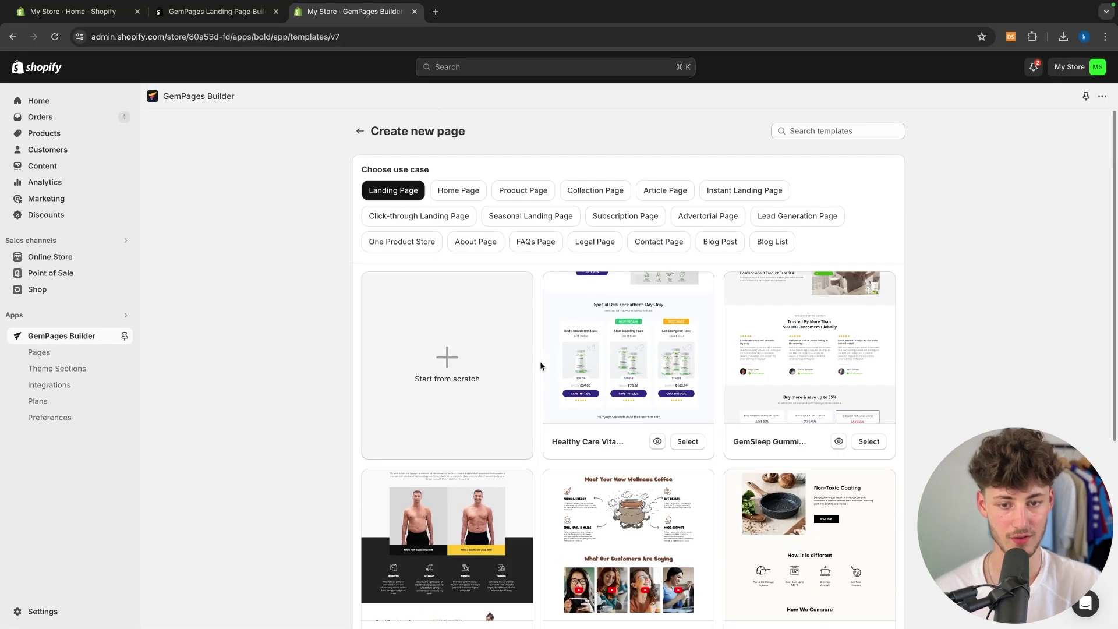
scroll(669, 352, down, 5)
scroll(670, 353, up, 5)
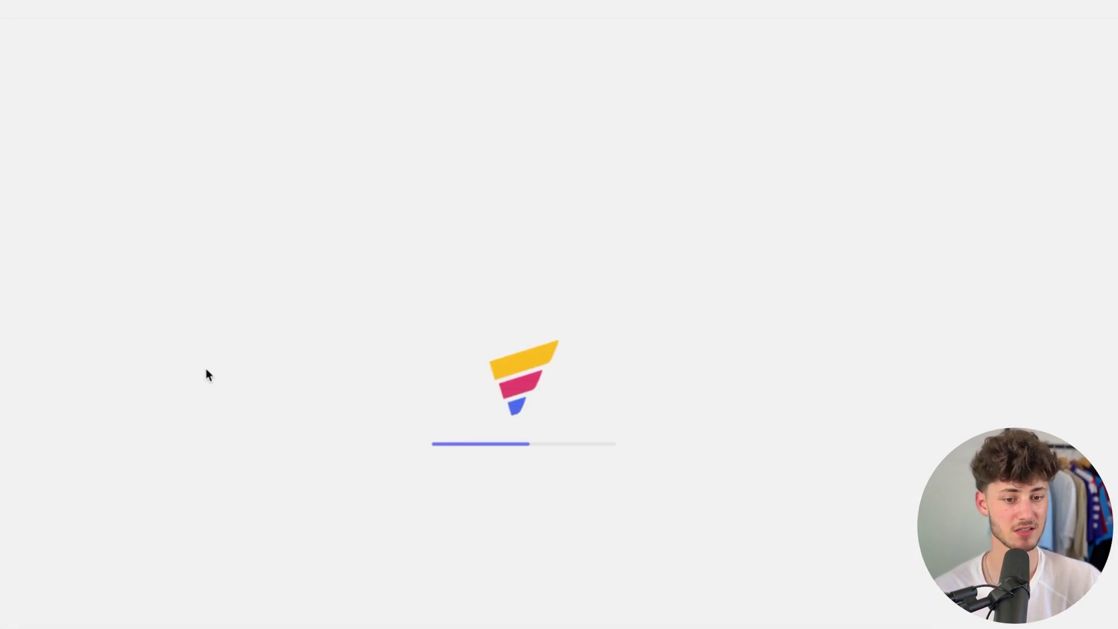
Review the GemPages pricing plans, comparing the published-page allowance and features of the Free and Build plans.
scroll(536, 179, down, 2)
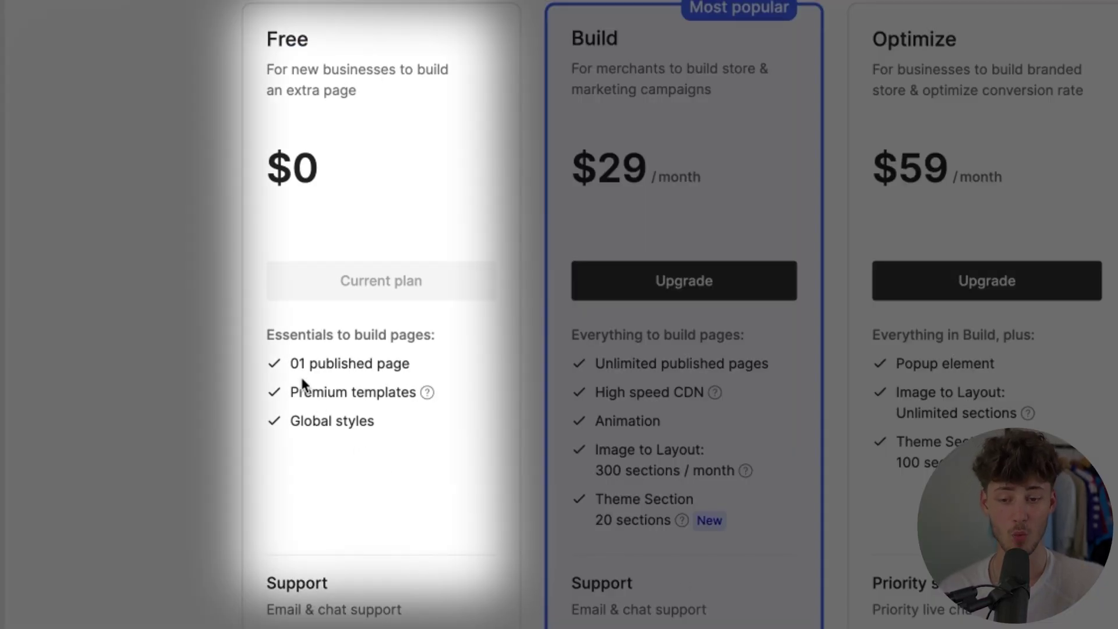
click(432, 372)
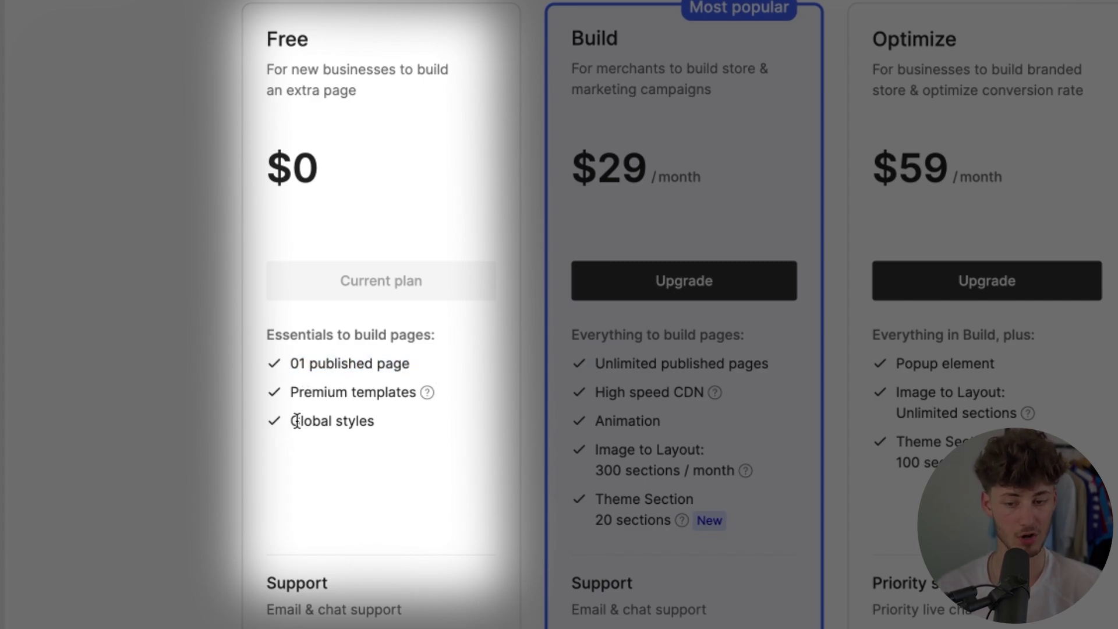
drag(356, 414, 375, 421)
click(426, 413)
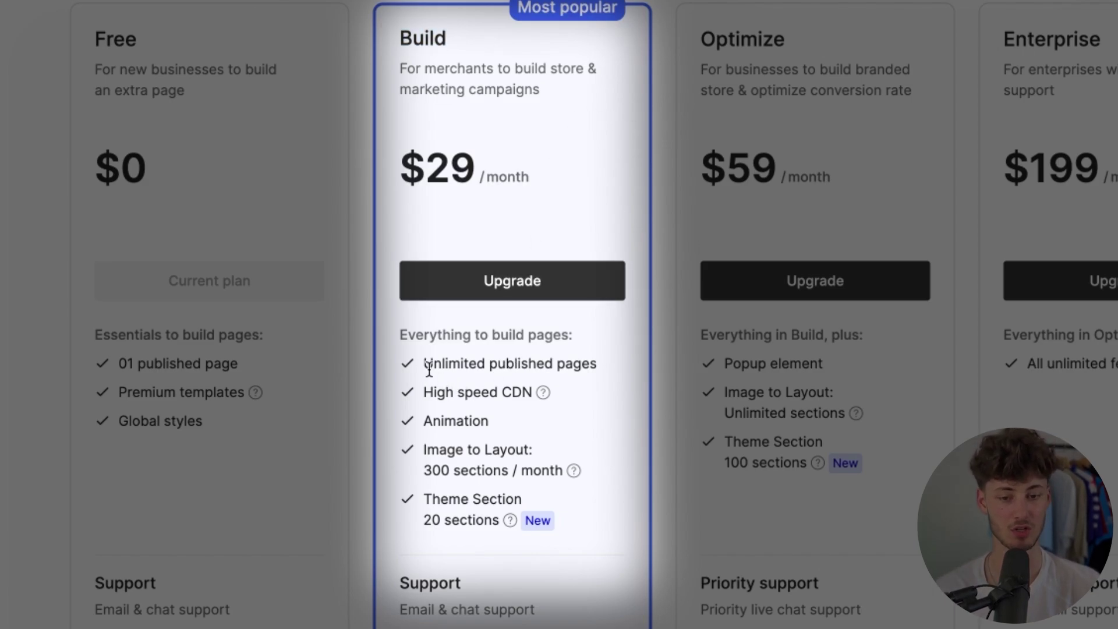
drag(430, 370, 613, 361)
click(613, 361)
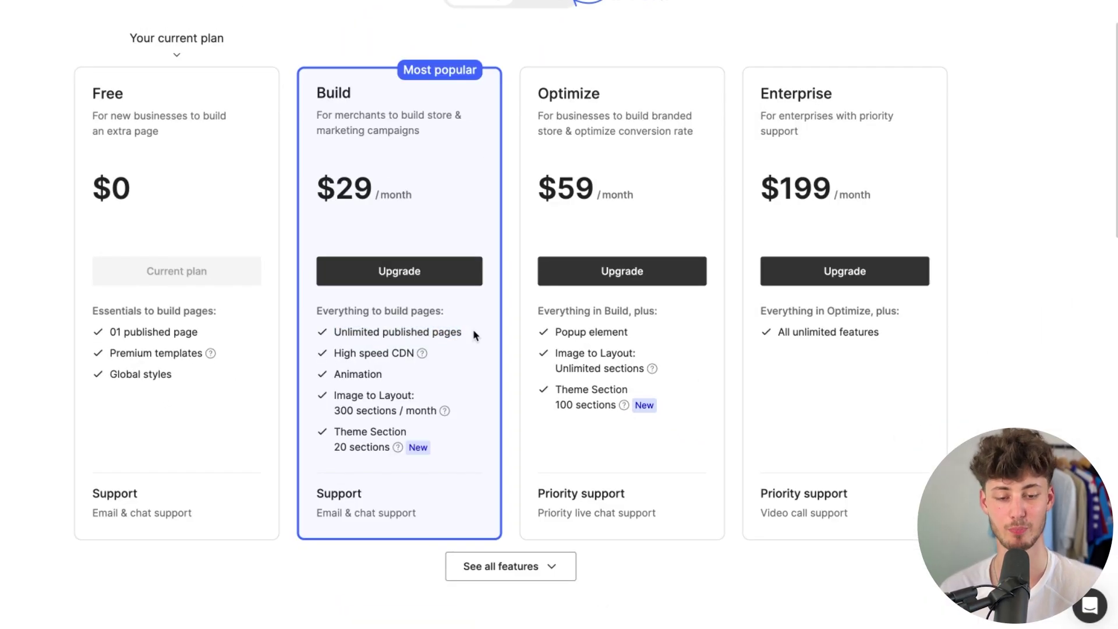
drag(321, 329, 406, 328)
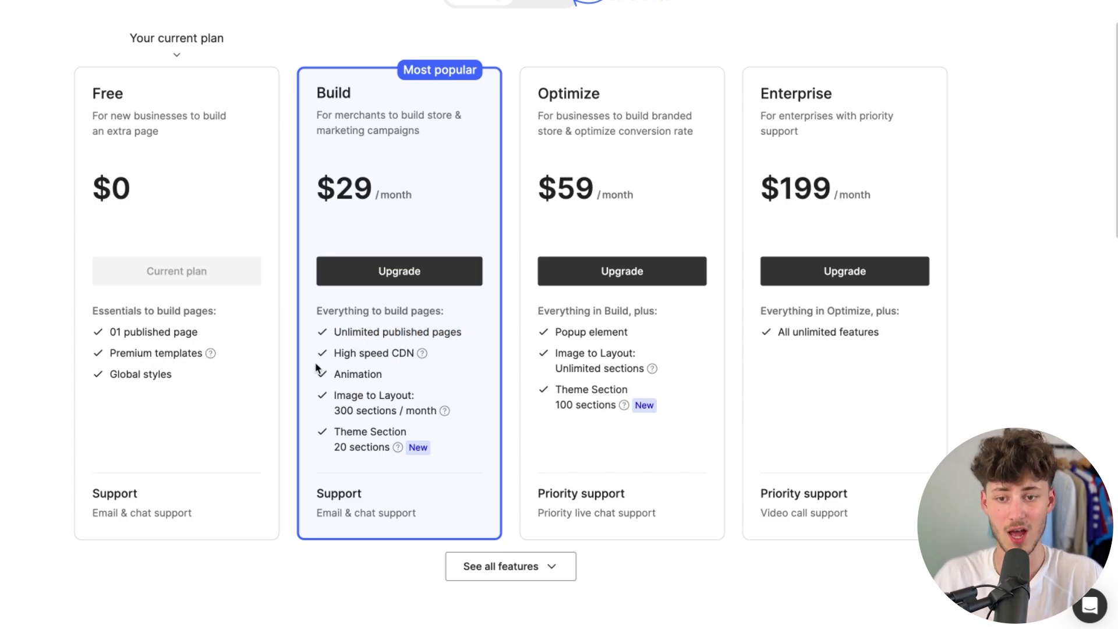
drag(112, 332, 201, 332)
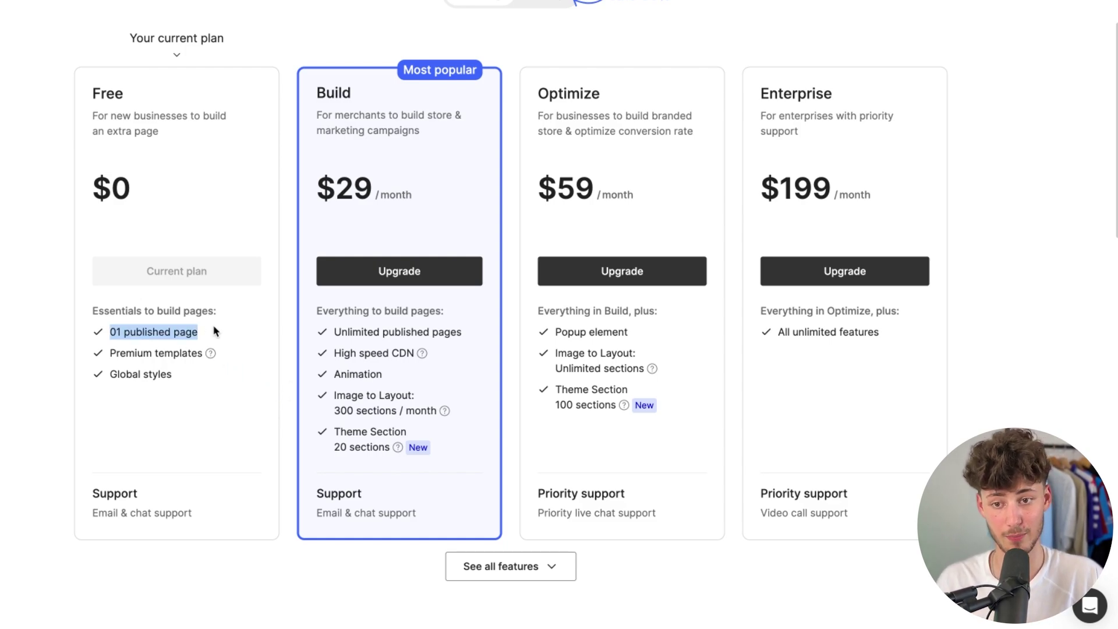
drag(96, 93, 129, 96)
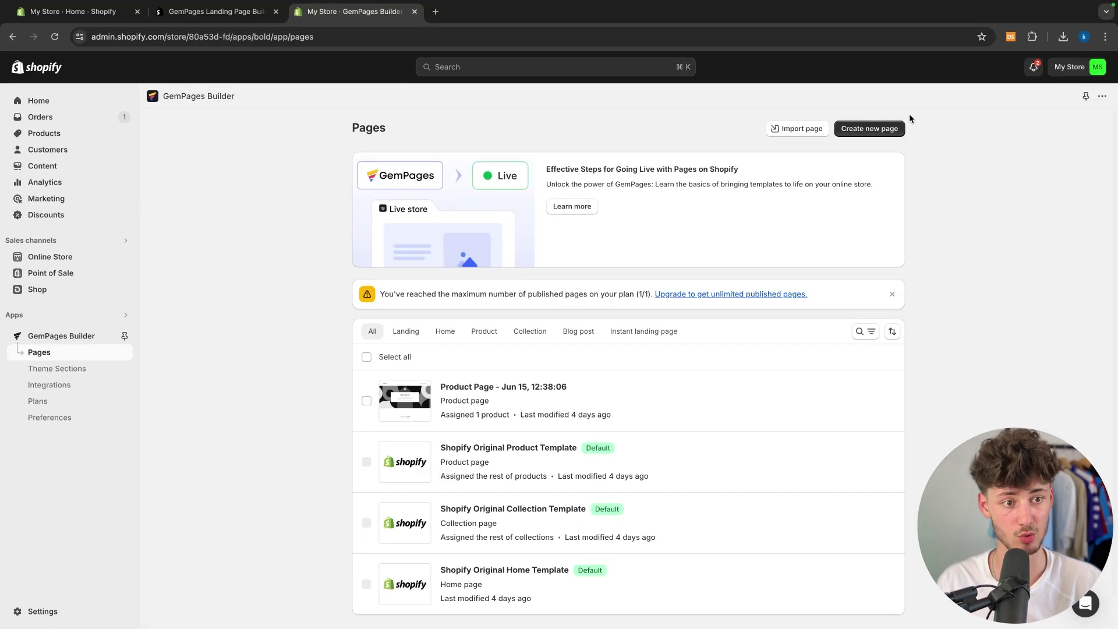
Start a new page from the page list and scan the default template gallery.
click(888, 128)
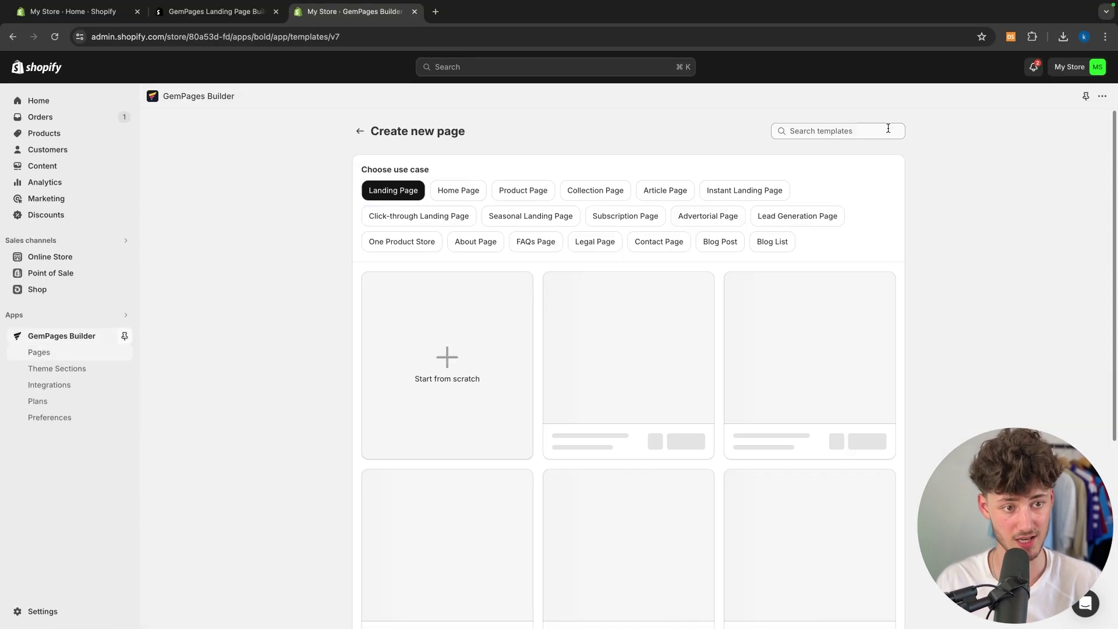
scroll(562, 328, down, 5)
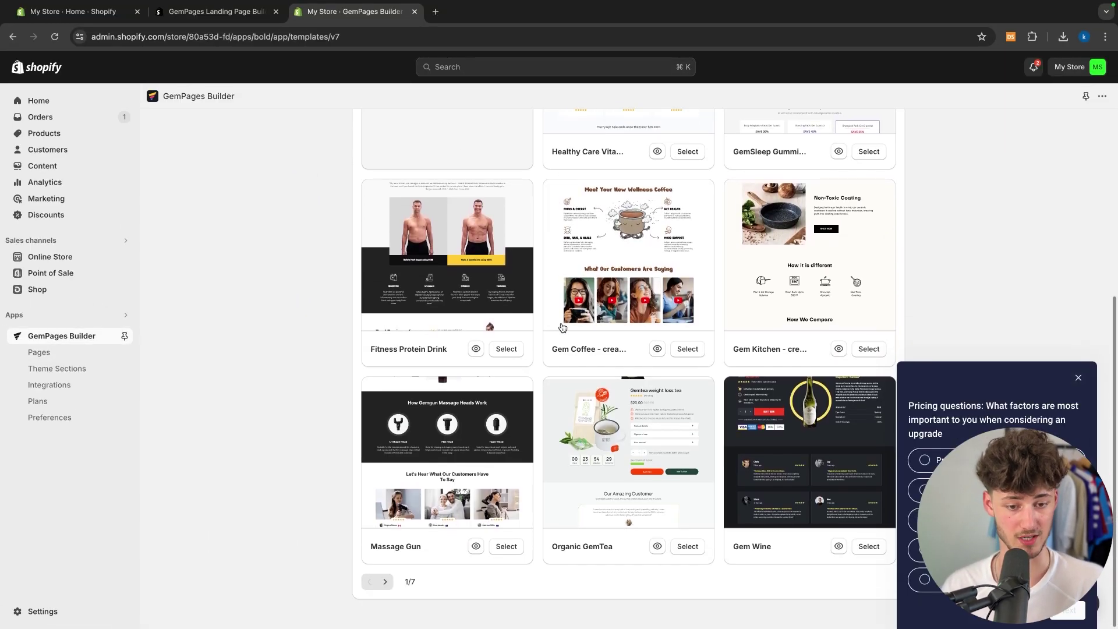
scroll(562, 328, up, 5)
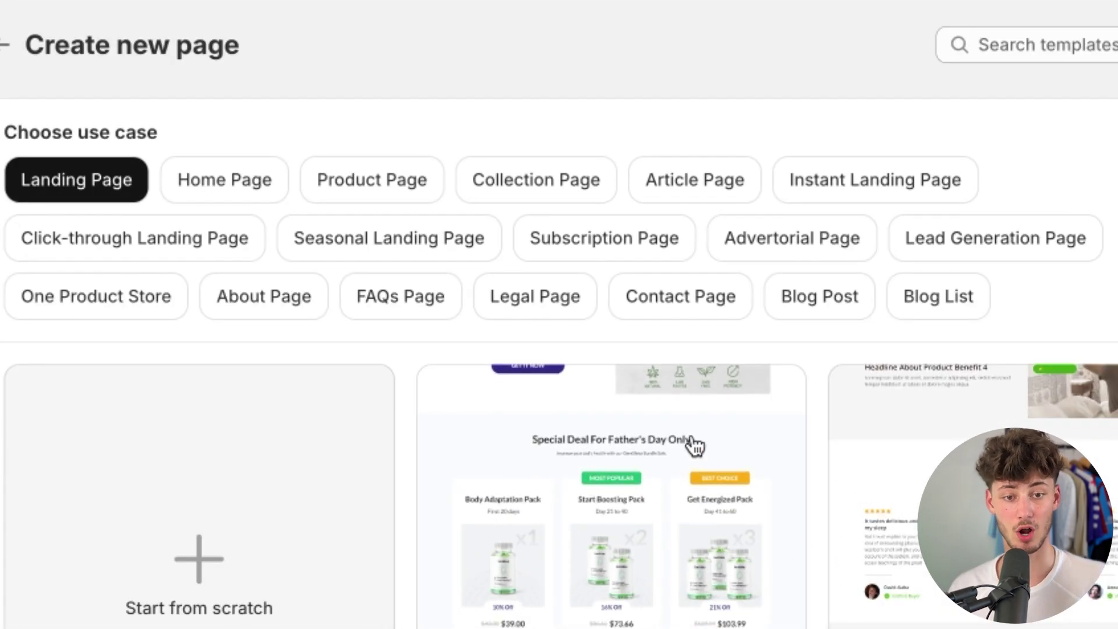
Browse the template use cases, including Collection, Article, Subscription, About, Seasonal Landing, Contact and Advertorial Page.
click(466, 192)
click(393, 186)
click(557, 193)
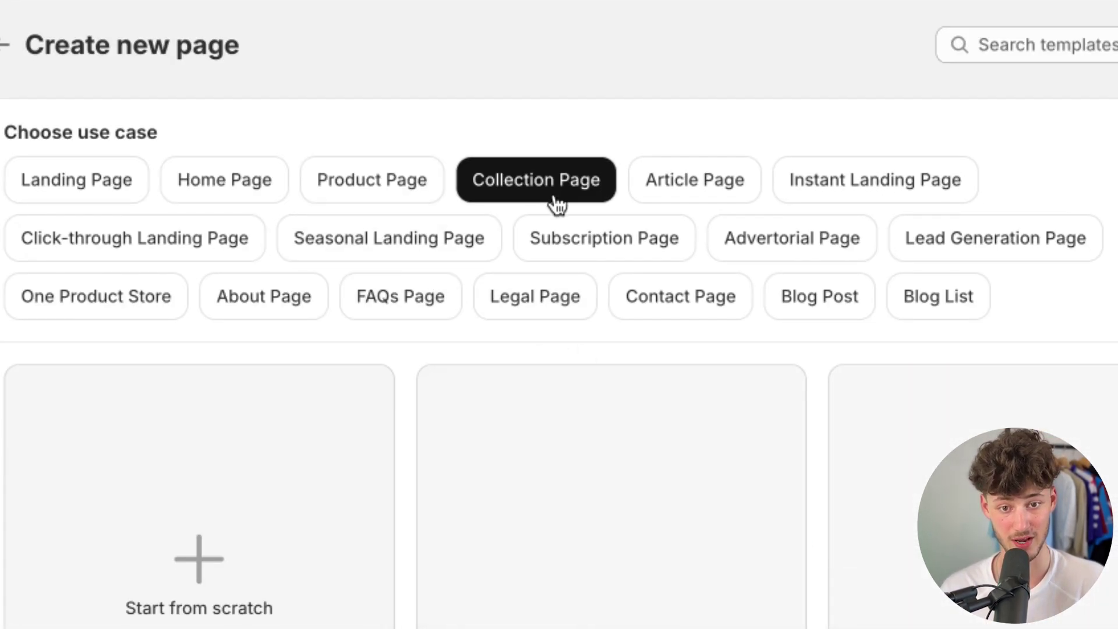
click(603, 241)
click(708, 195)
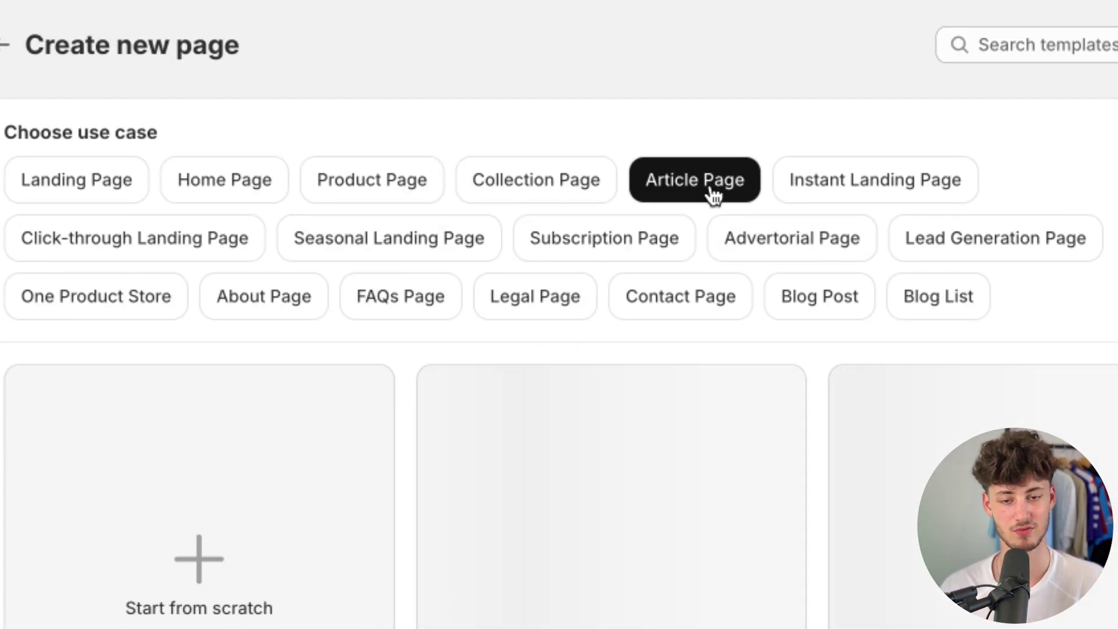
click(542, 255)
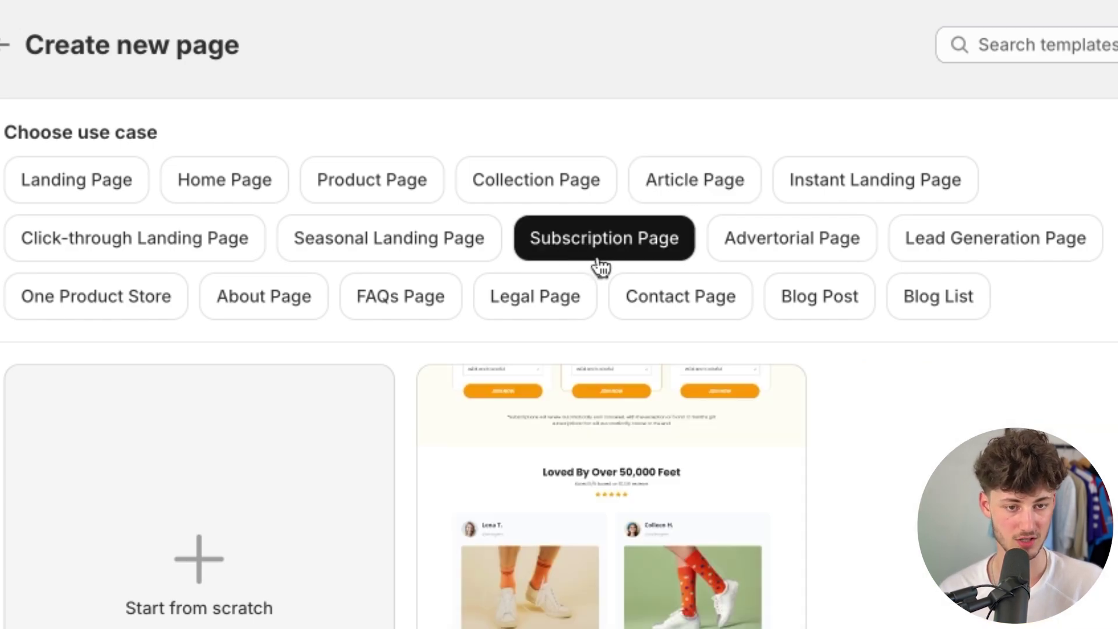
click(545, 297)
click(292, 304)
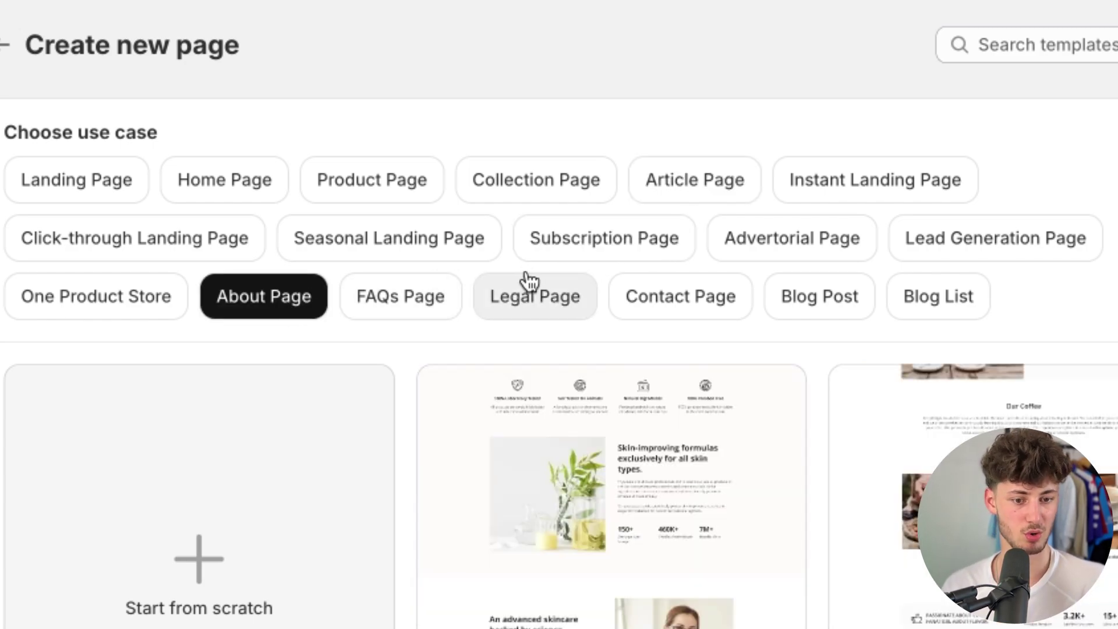
click(387, 238)
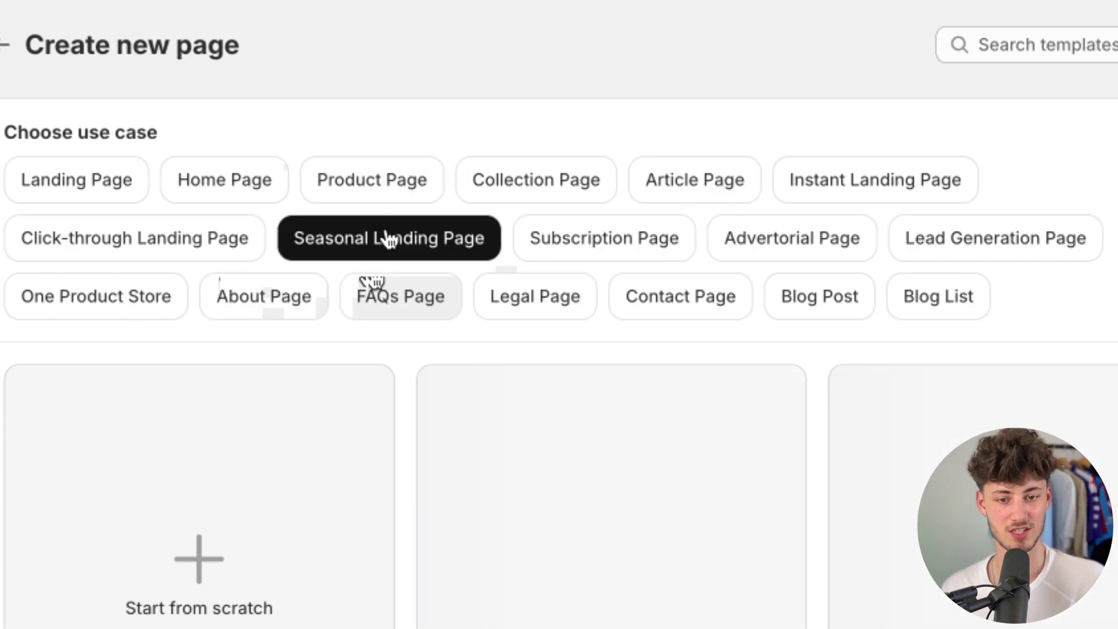
click(608, 241)
click(685, 300)
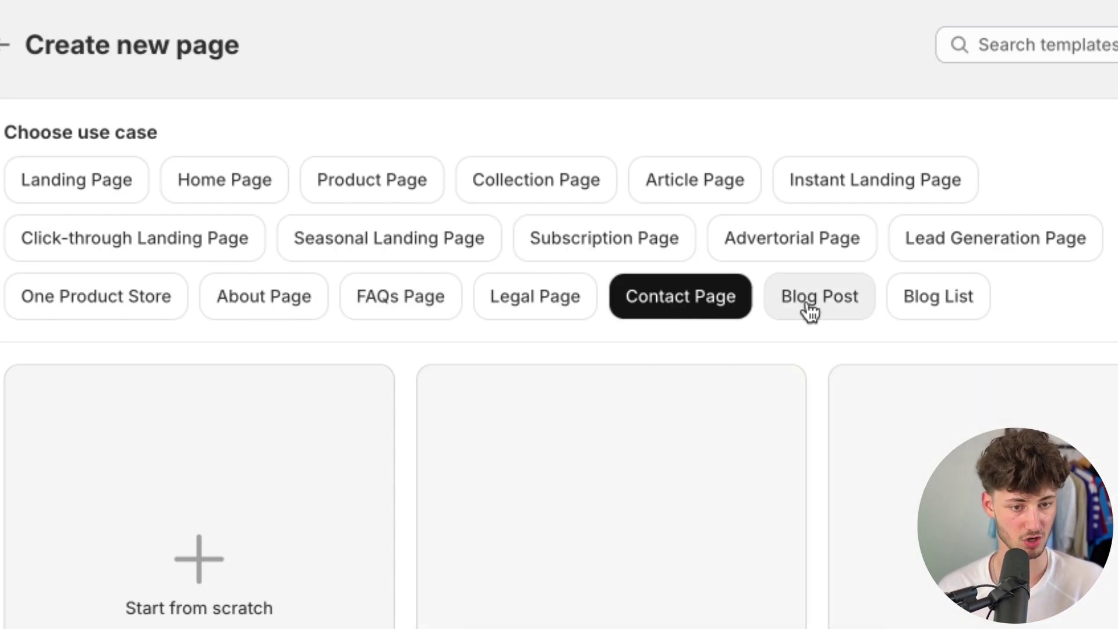
click(809, 310)
click(775, 247)
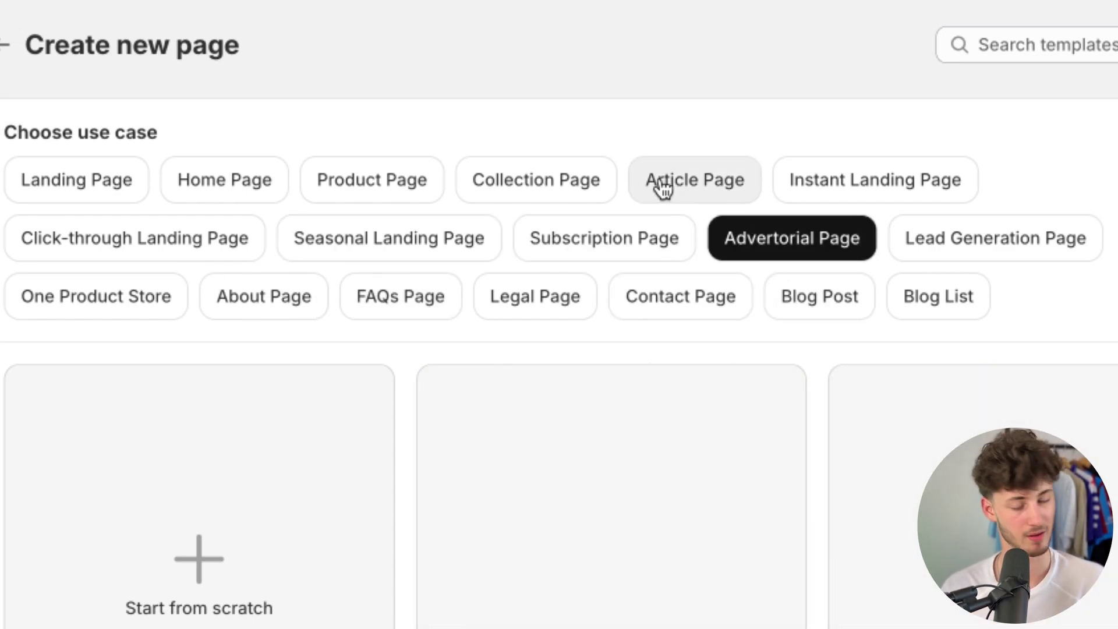
Filter the templates by the Product Page use case and look through the available designs.
click(411, 191)
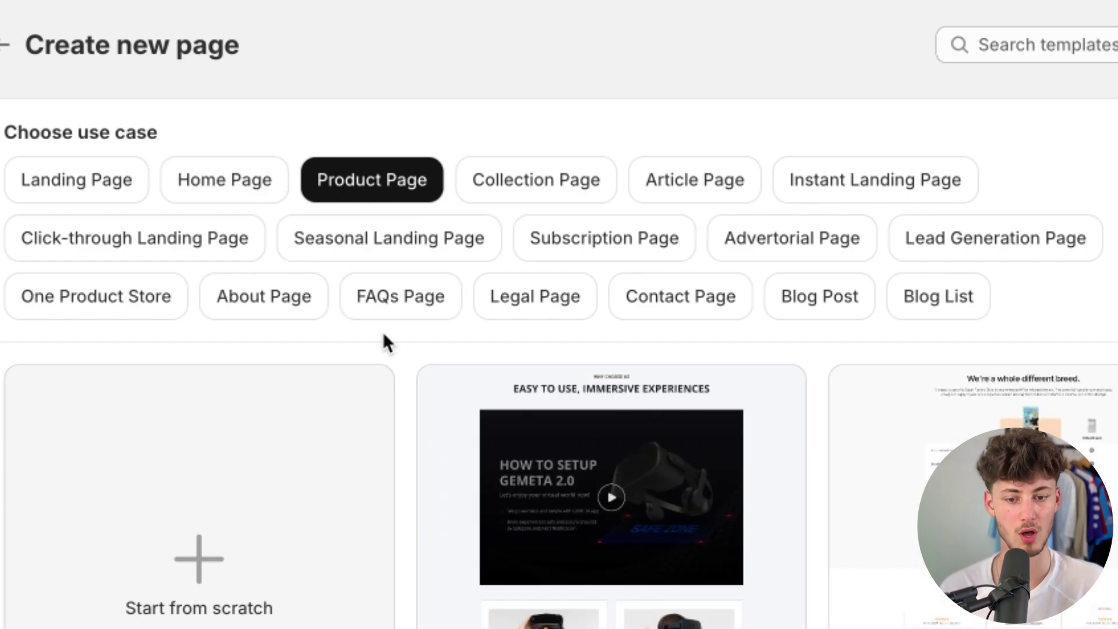
scroll(463, 425, down, 4)
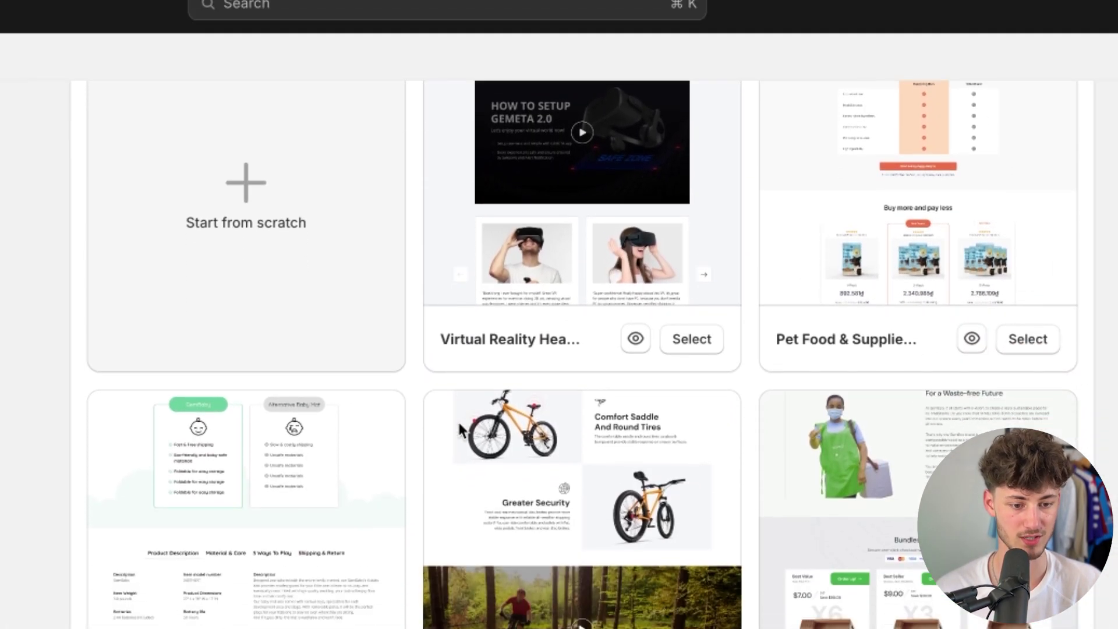
scroll(308, 402, down, 3)
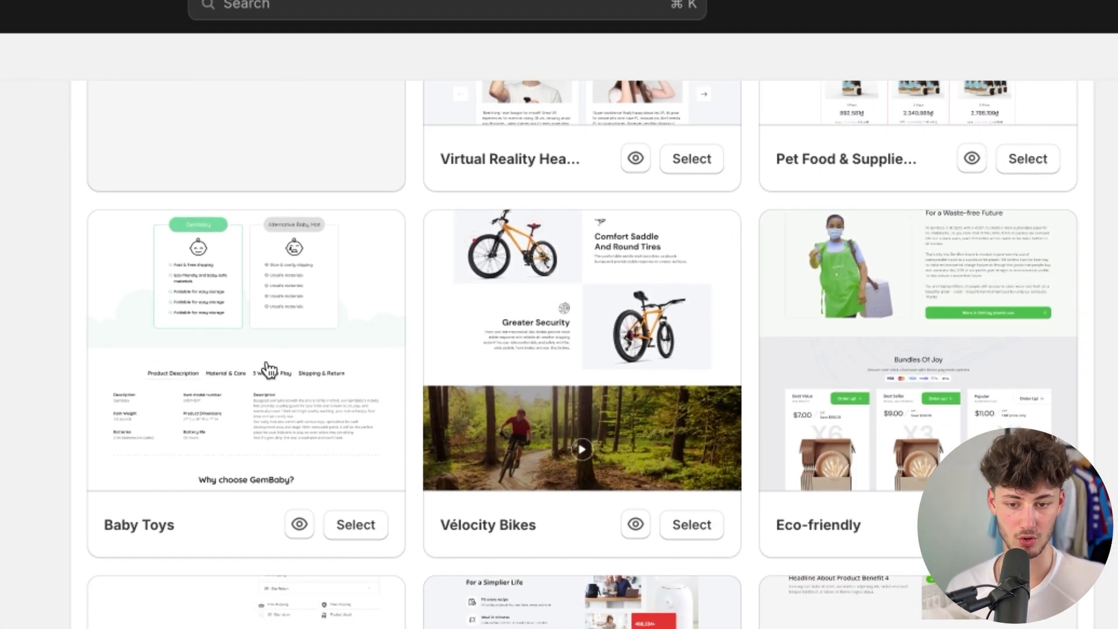
scroll(582, 350, up, 9)
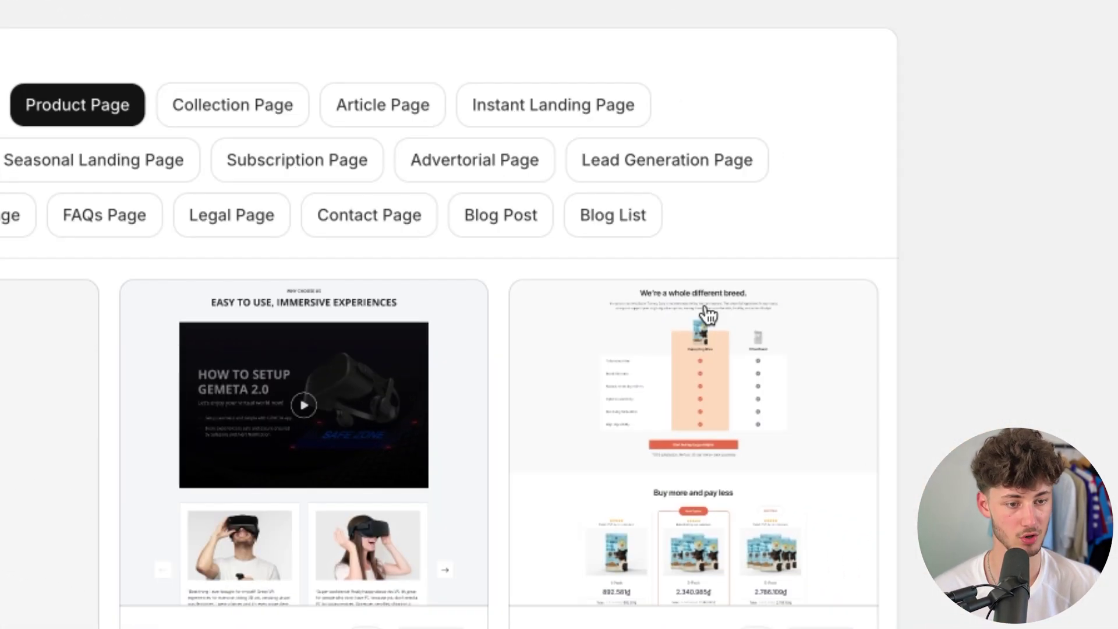
scroll(708, 315, down, 3)
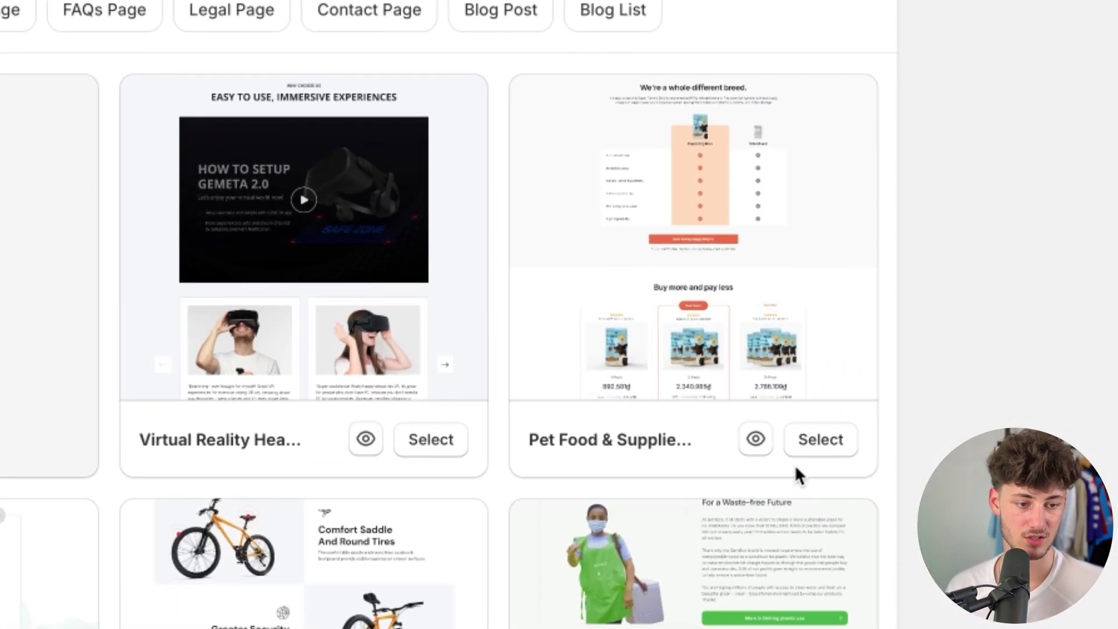
Preview the pet food product page template and examine its sections, from the product bundles to the key points and below.
click(756, 440)
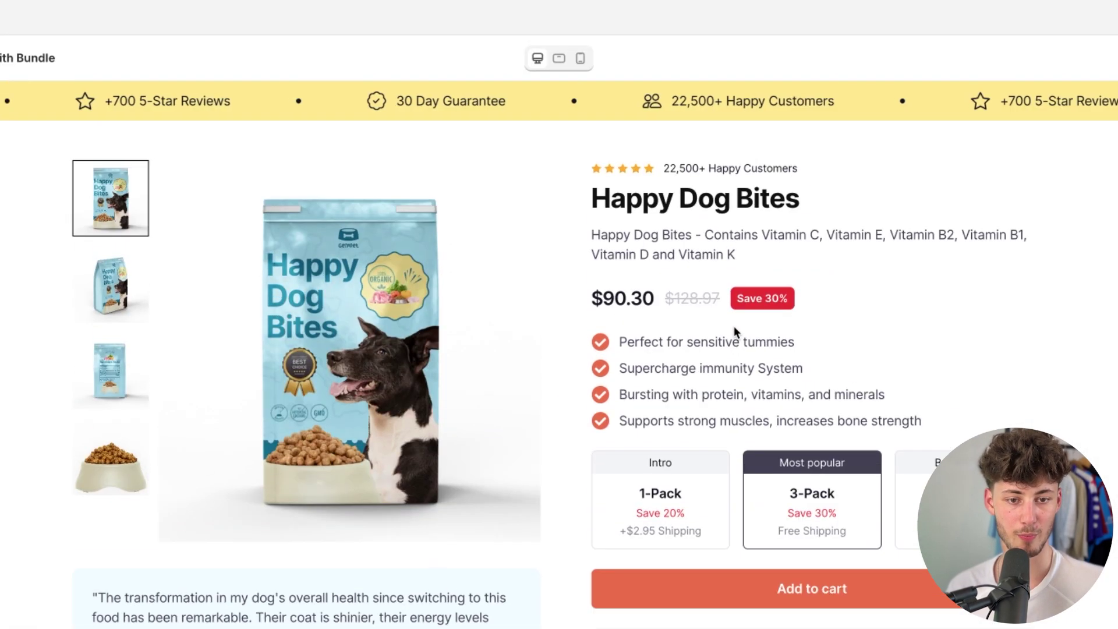
scroll(733, 326, down, 10)
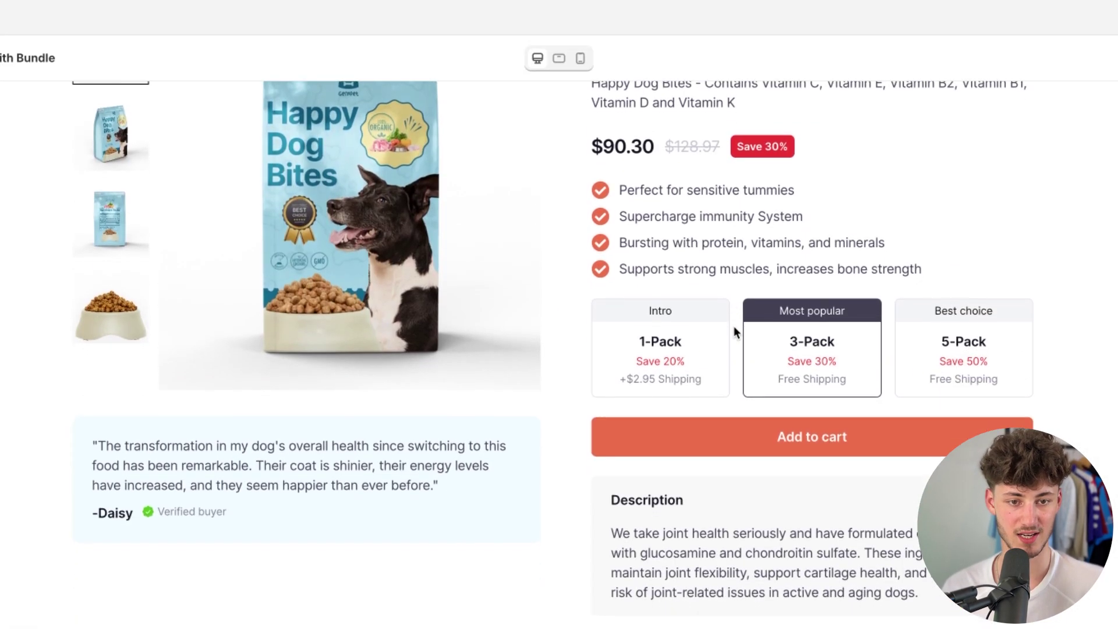
scroll(733, 326, down, 15)
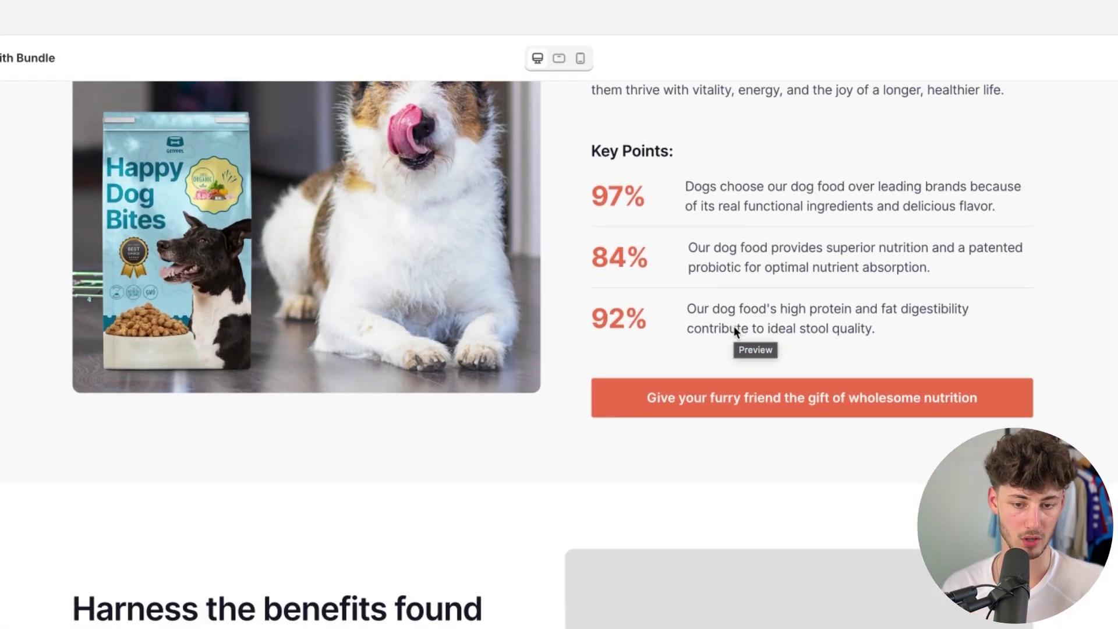
scroll(733, 332, down, 20)
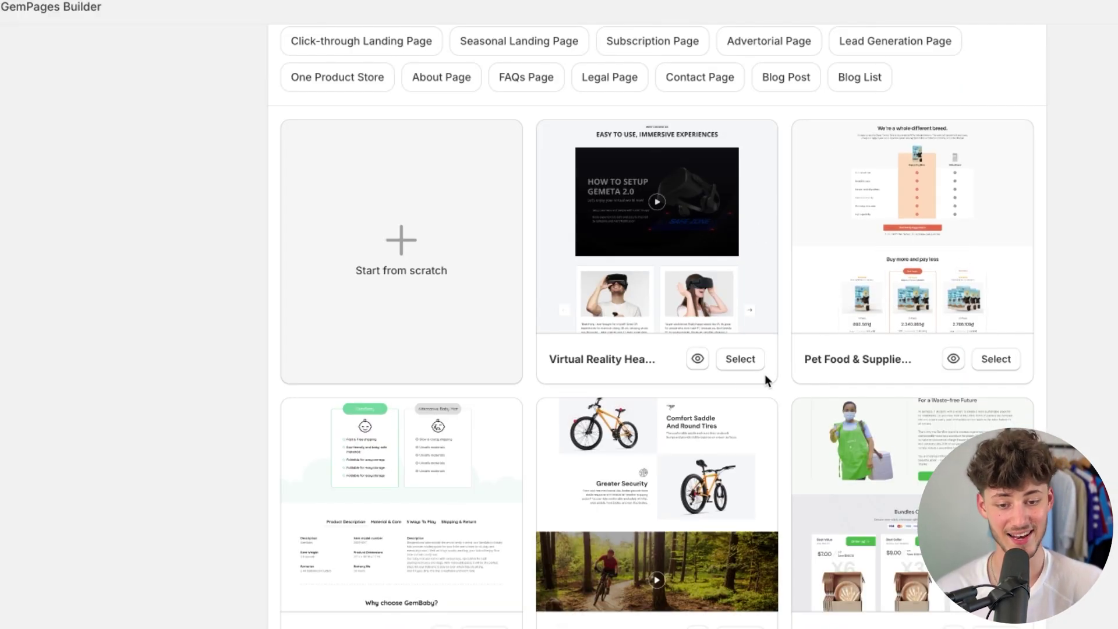
Preview the Virtual Reality Headset template, look over its specifications and product header, and return to the gallery.
click(697, 360)
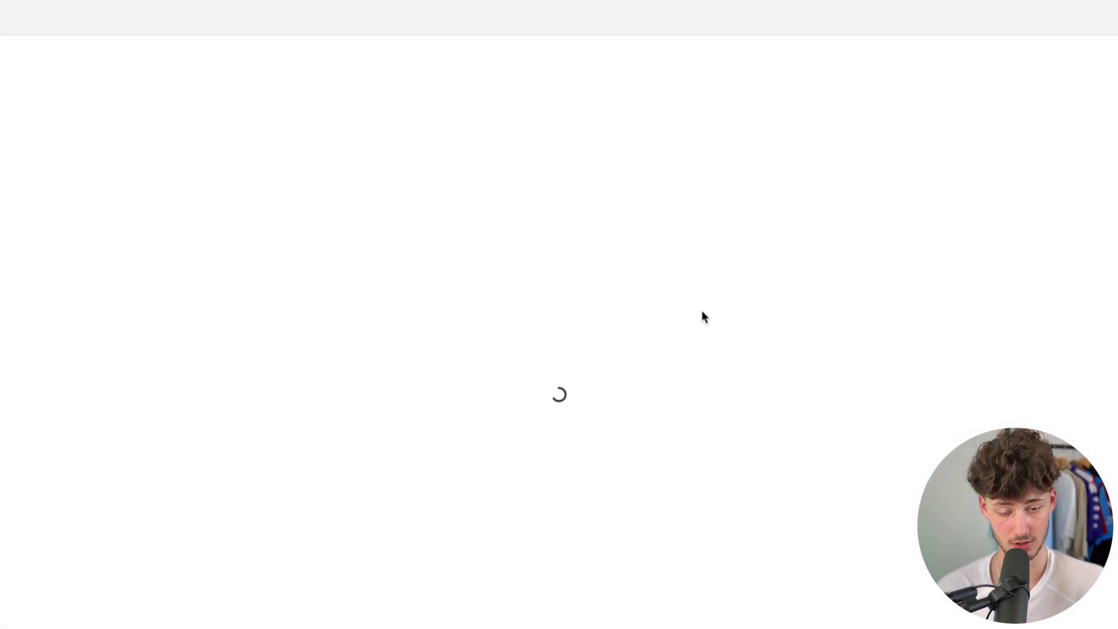
scroll(703, 317, down, 10)
scroll(704, 318, down, 2)
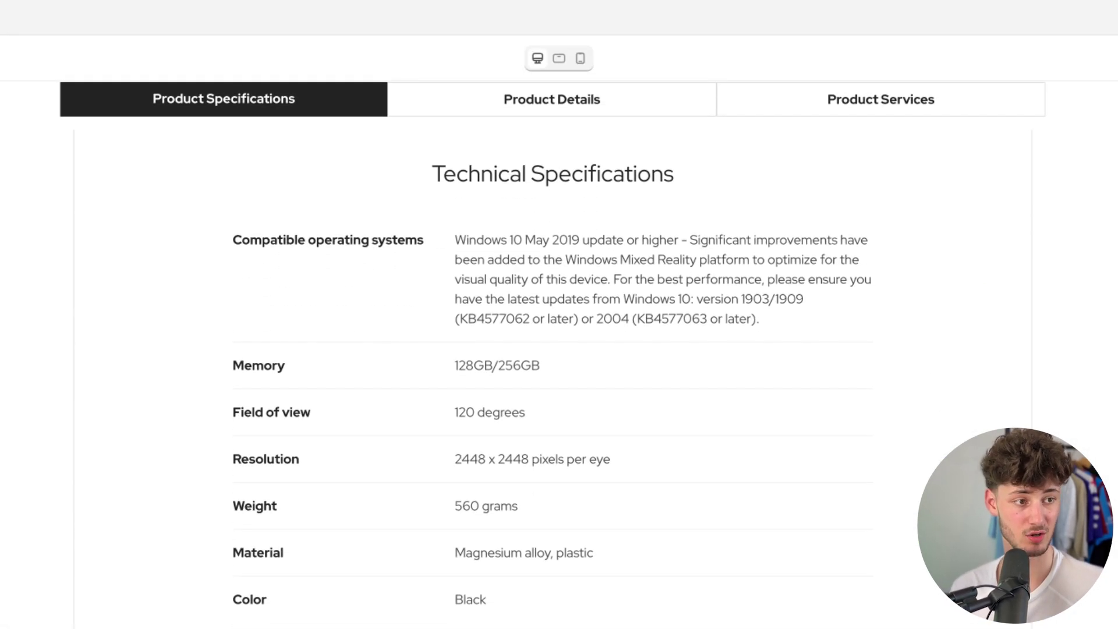
scroll(704, 317, up, 12)
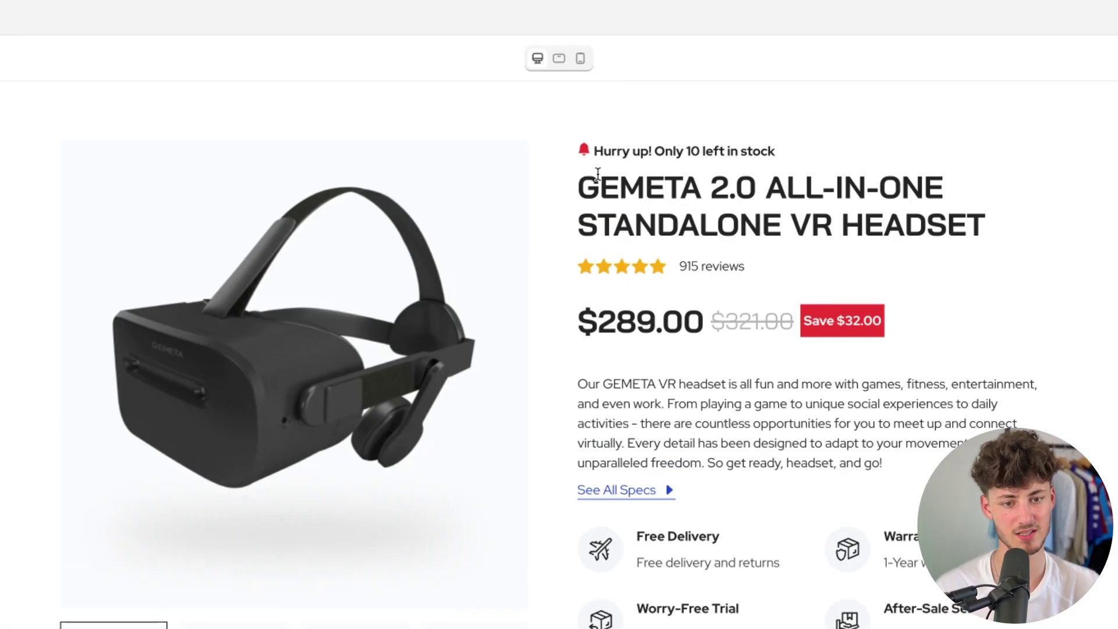
key(Escape)
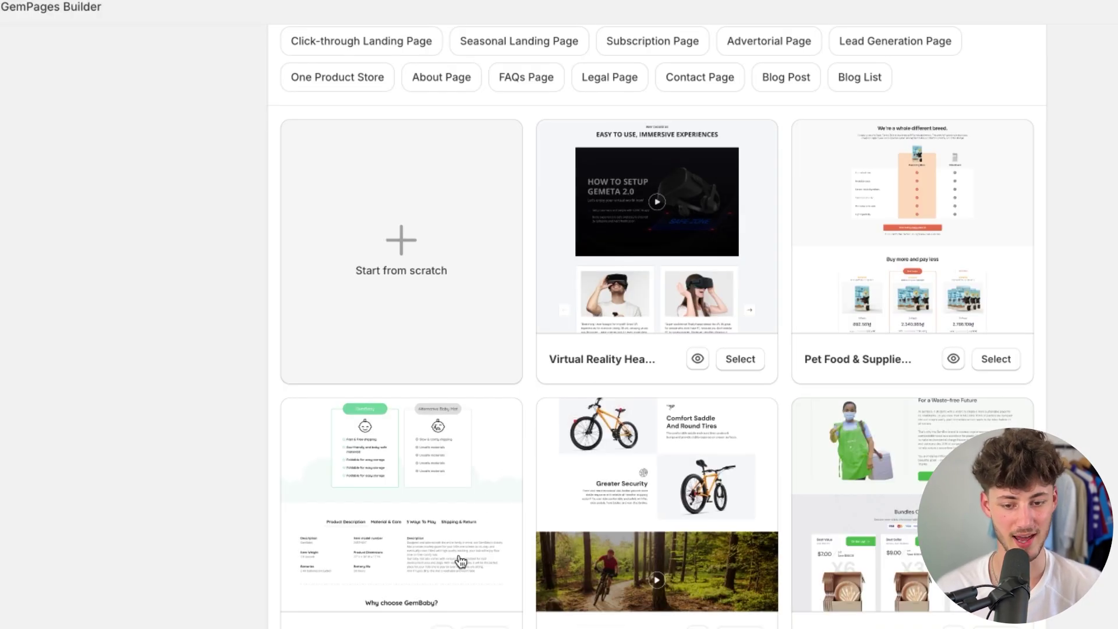
Preview the GemBaby activity mat template, close it and browse the remaining product page templates in the gallery.
scroll(460, 561, down, 2)
click(438, 528)
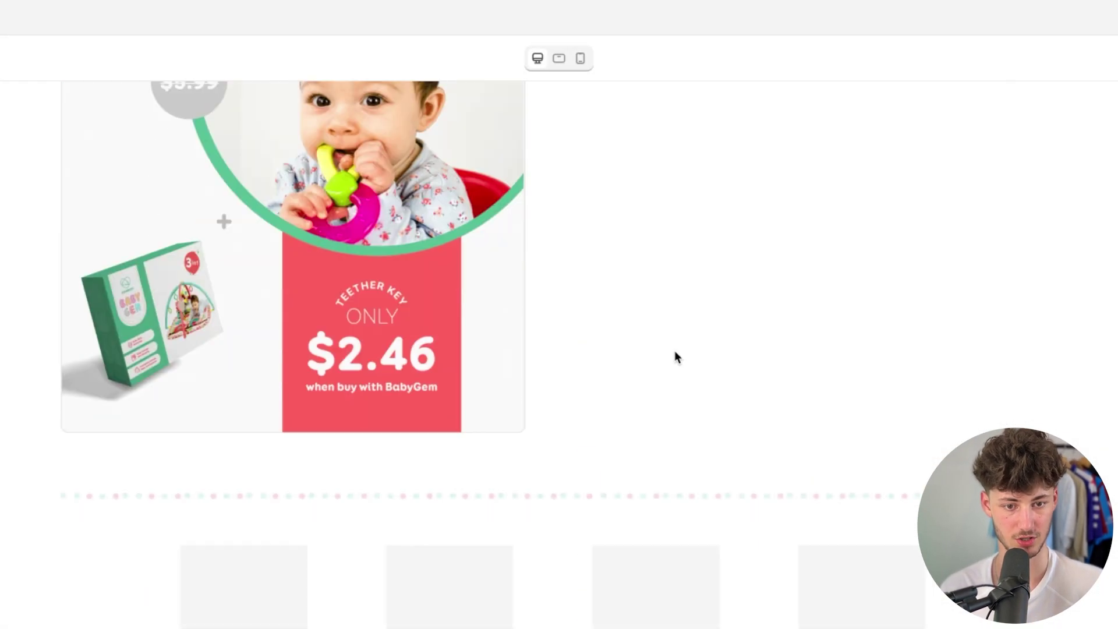
scroll(674, 356, up, 2)
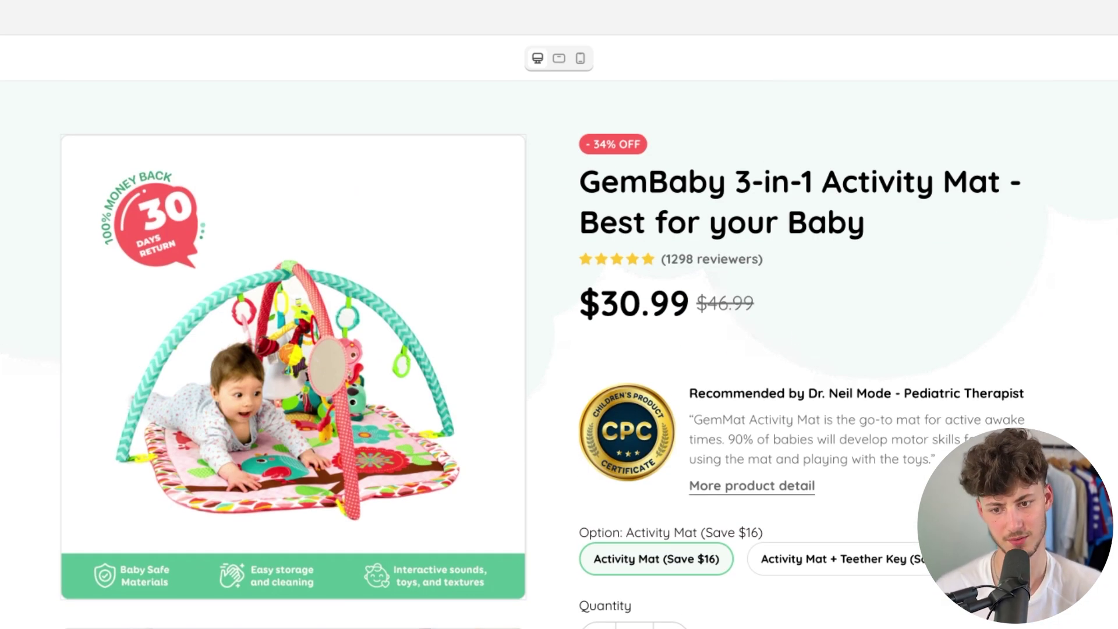
key(Escape)
scroll(681, 432, down, 3)
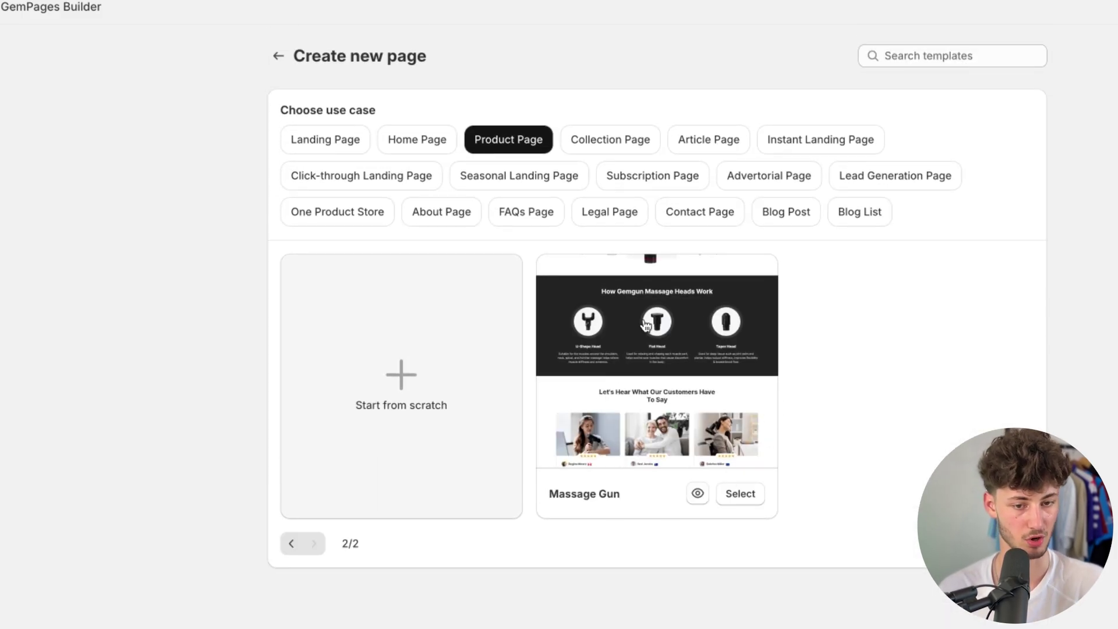
Preview the Massage Gun template from top to bottom and select it for the new product page.
click(698, 494)
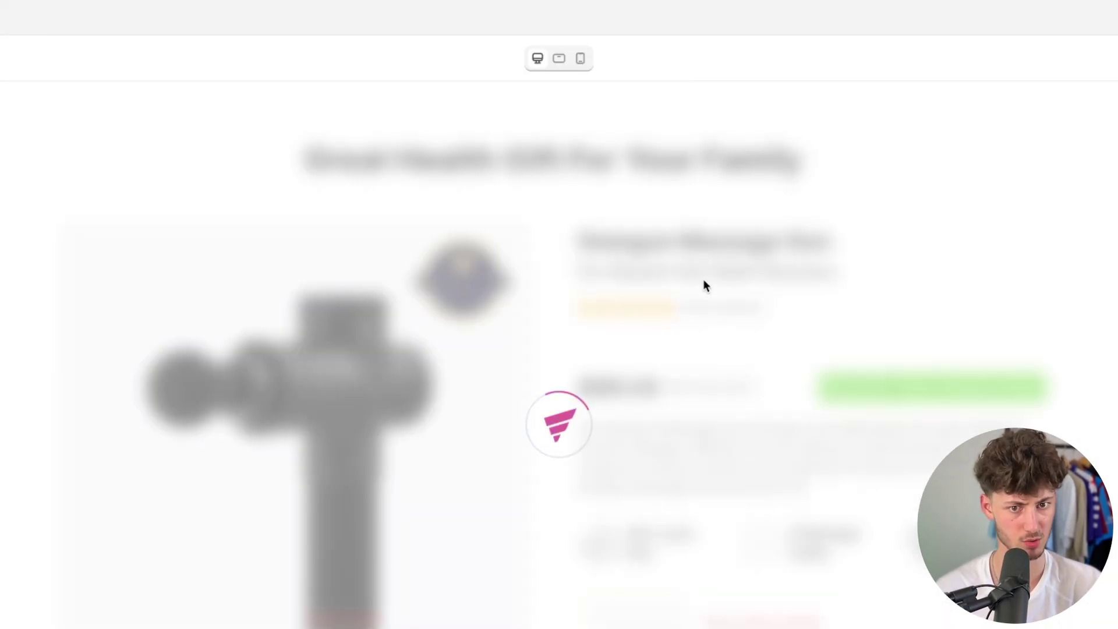
scroll(736, 294, down, 10)
scroll(736, 294, up, 12)
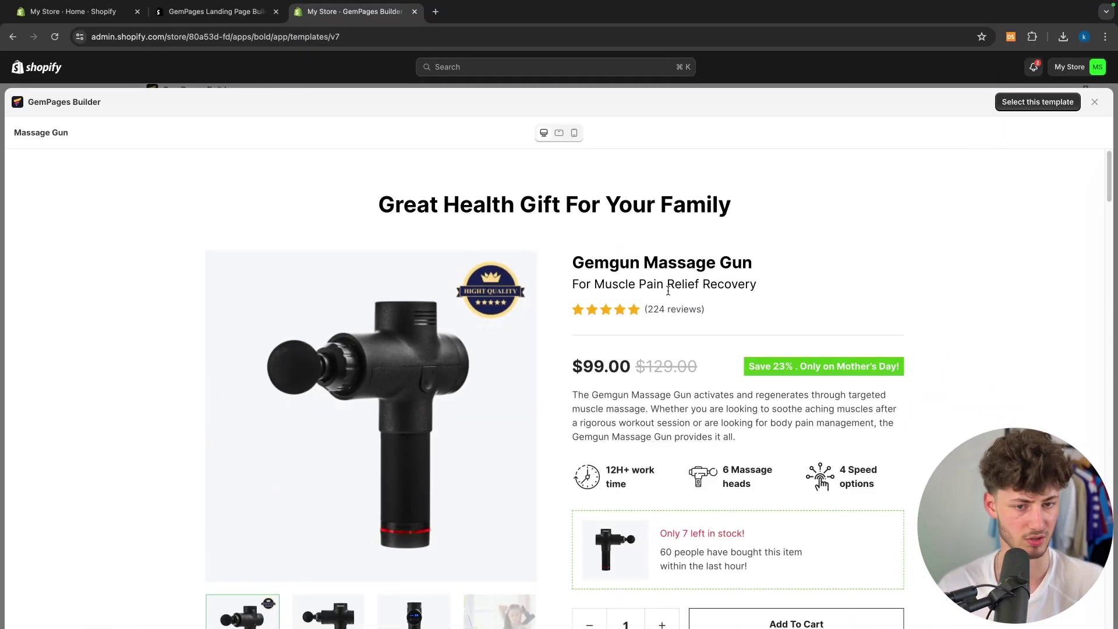
scroll(668, 291, down, 10)
scroll(668, 290, up, 10)
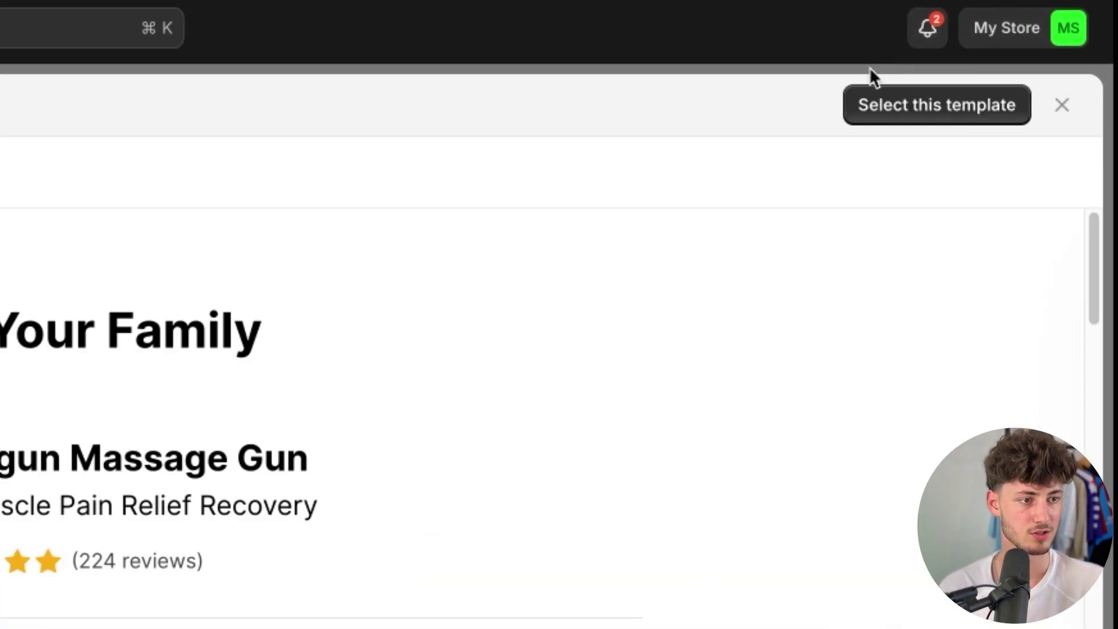
click(885, 99)
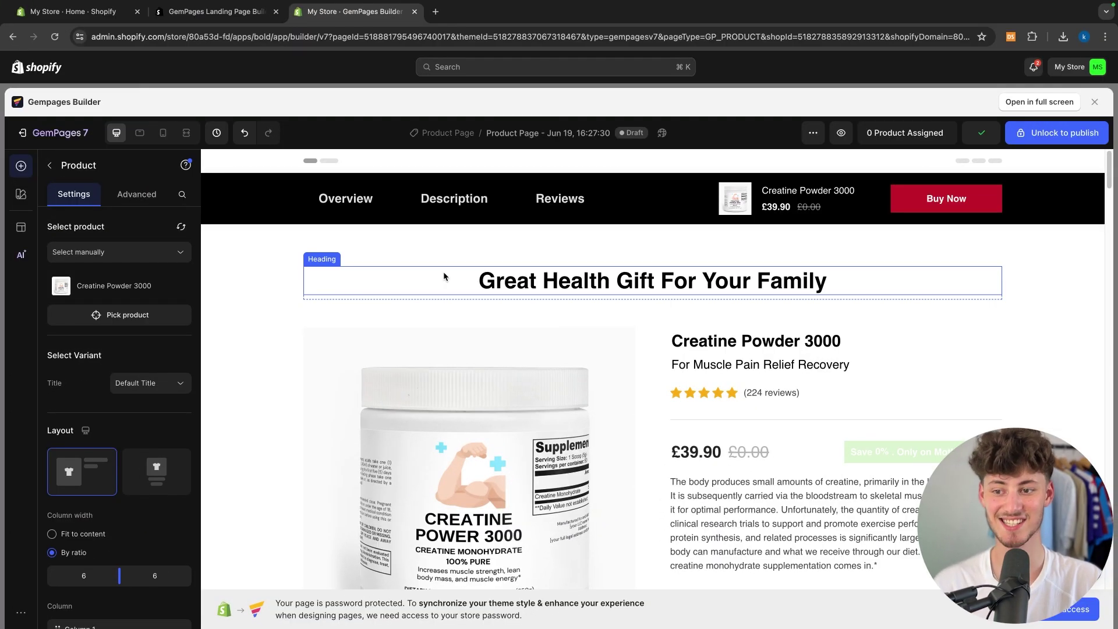
Inspect the settings of the sticky header's Reviews, Description and Overview buttons and its small product image.
click(49, 165)
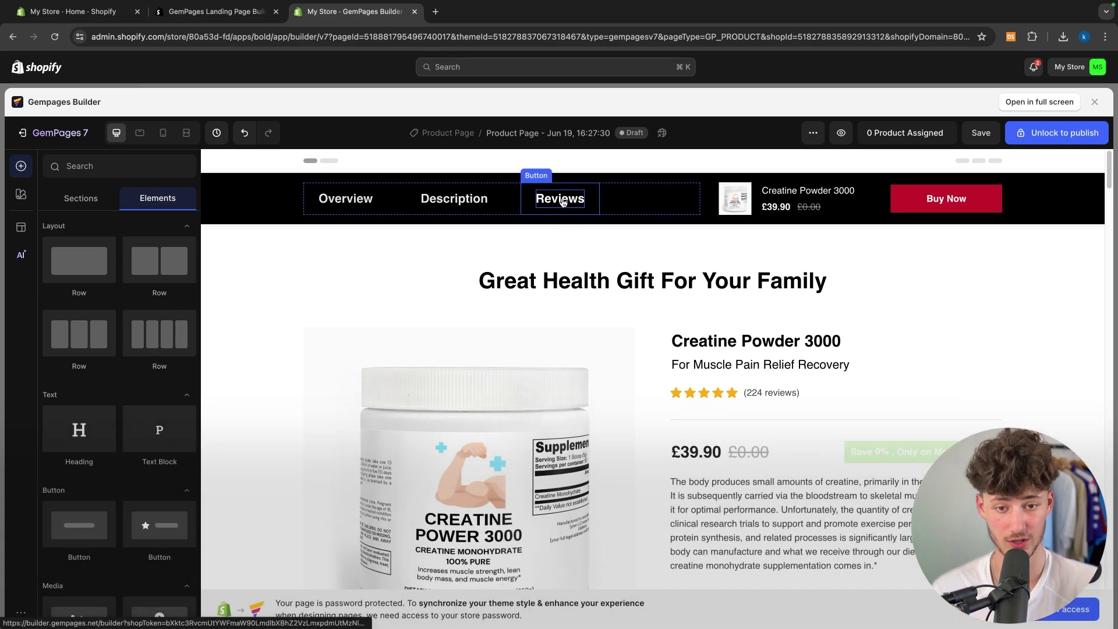
click(561, 199)
click(455, 204)
click(391, 213)
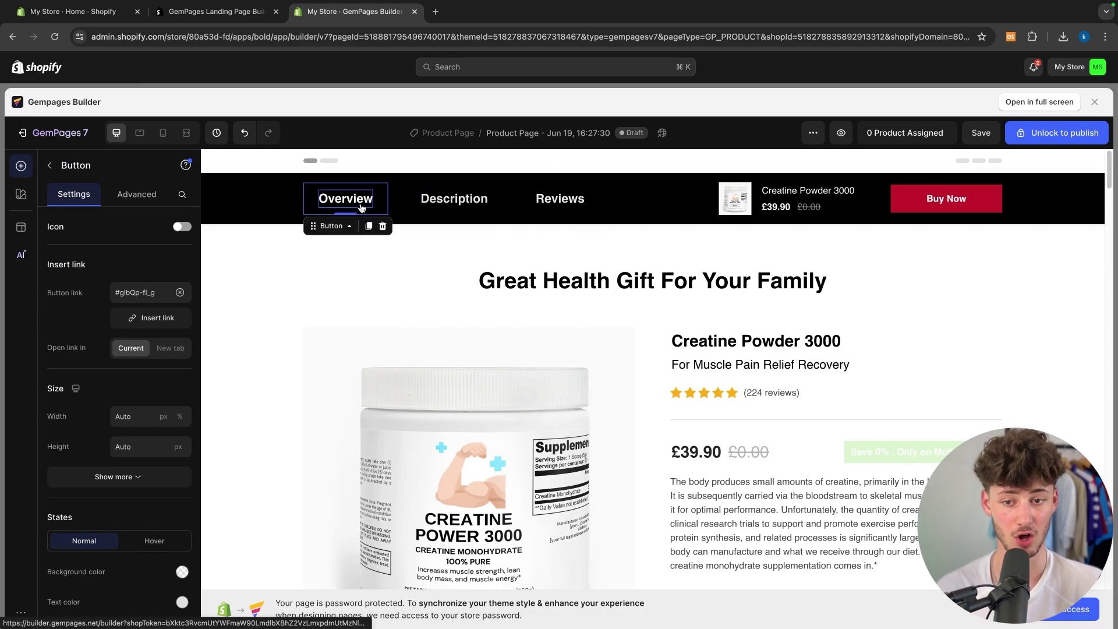
click(735, 199)
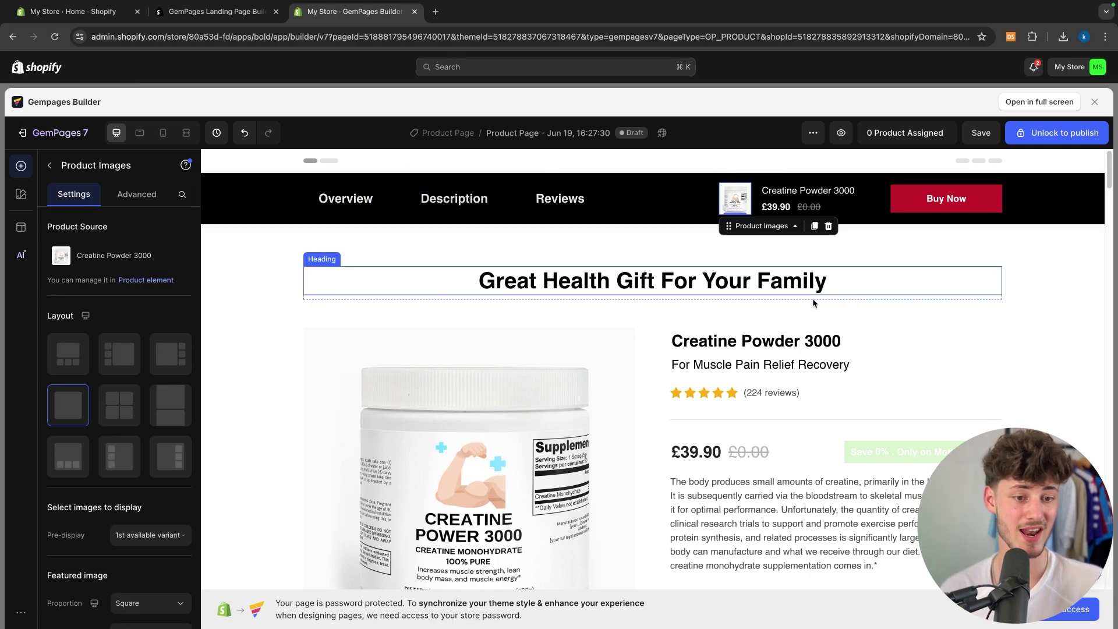
Inspect the main heading, the "For Muscle Pain Relief Recovery" text block and the product images, and look through the product description.
click(865, 275)
click(707, 364)
scroll(708, 364, down, 3)
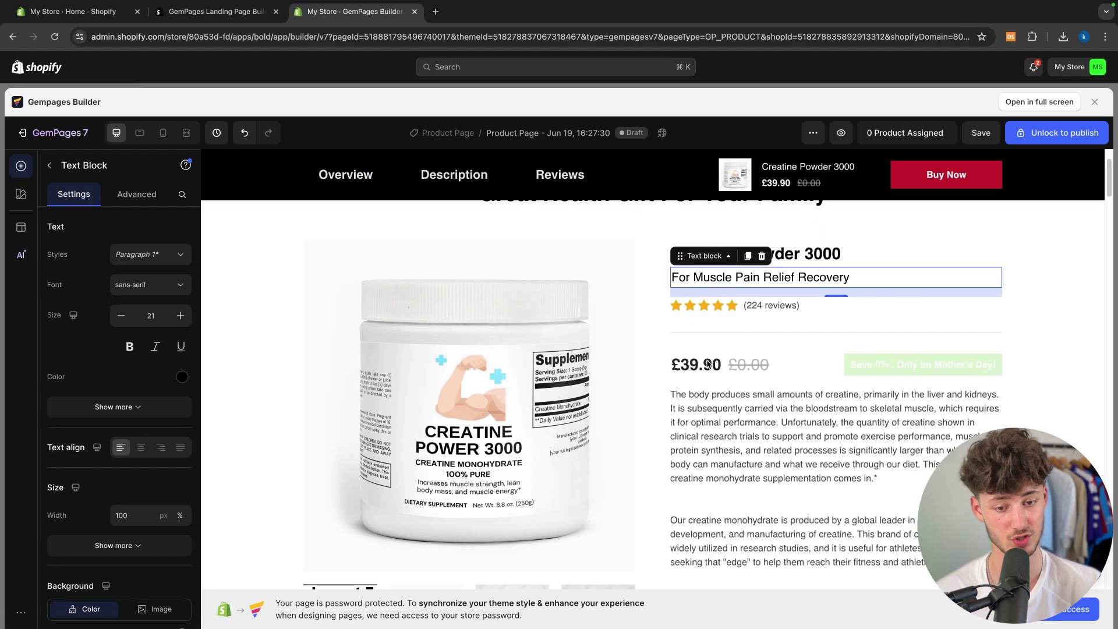
click(626, 367)
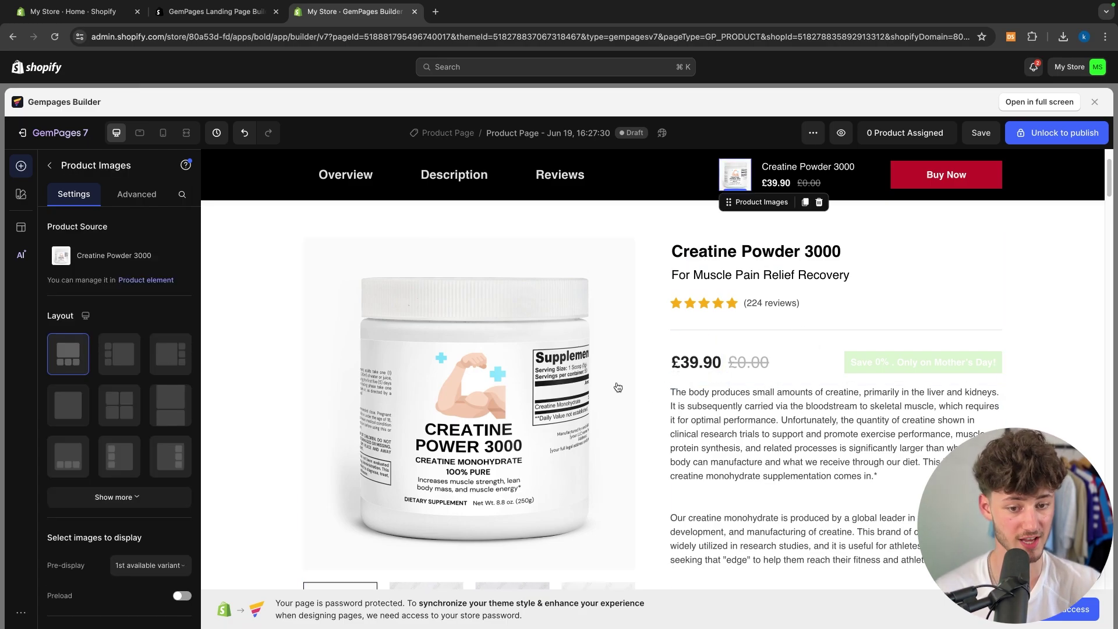
scroll(765, 304, down, 5)
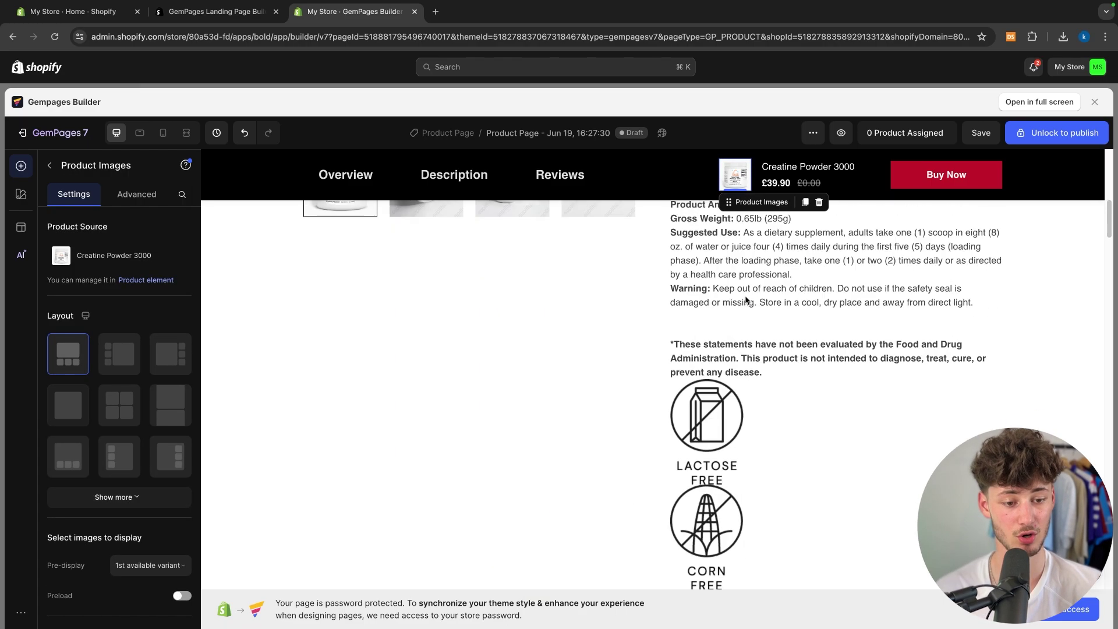
scroll(745, 295, up, 7)
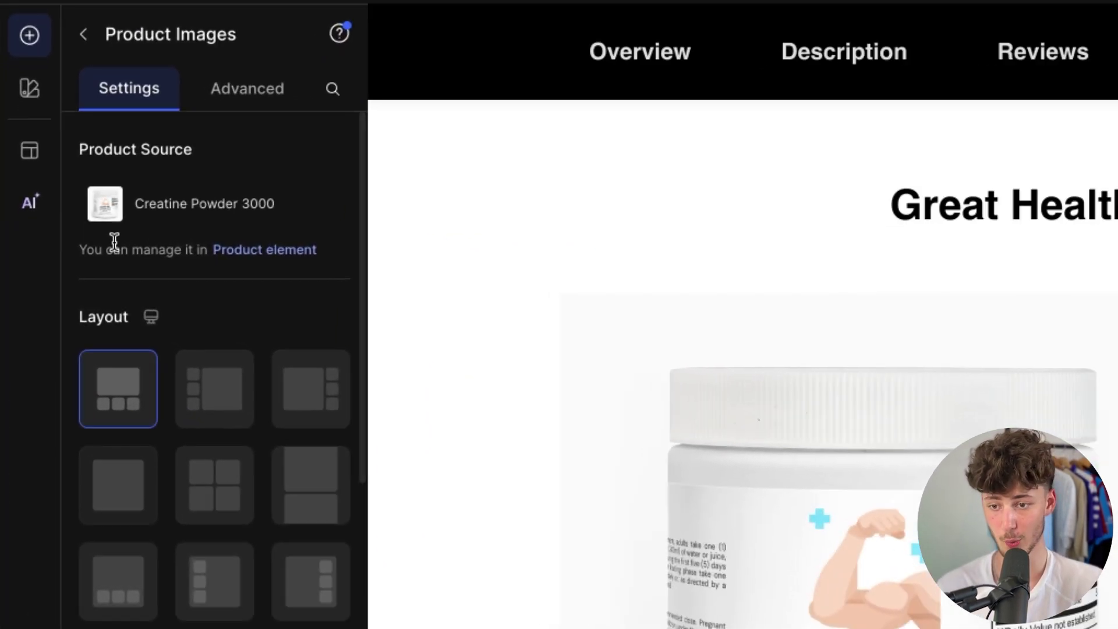
Open the Product element's settings, browse the store's products in the product picker, and close it keeping Creatine Powder 3000.
click(189, 270)
scroll(235, 264, down, 2)
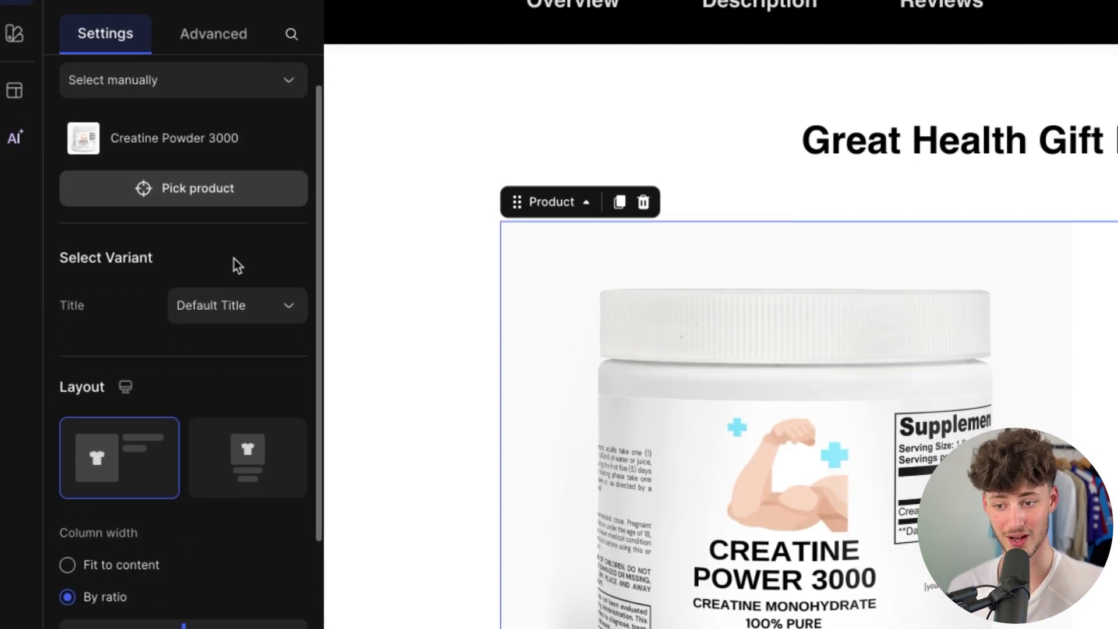
scroll(234, 269, up, 2)
click(234, 242)
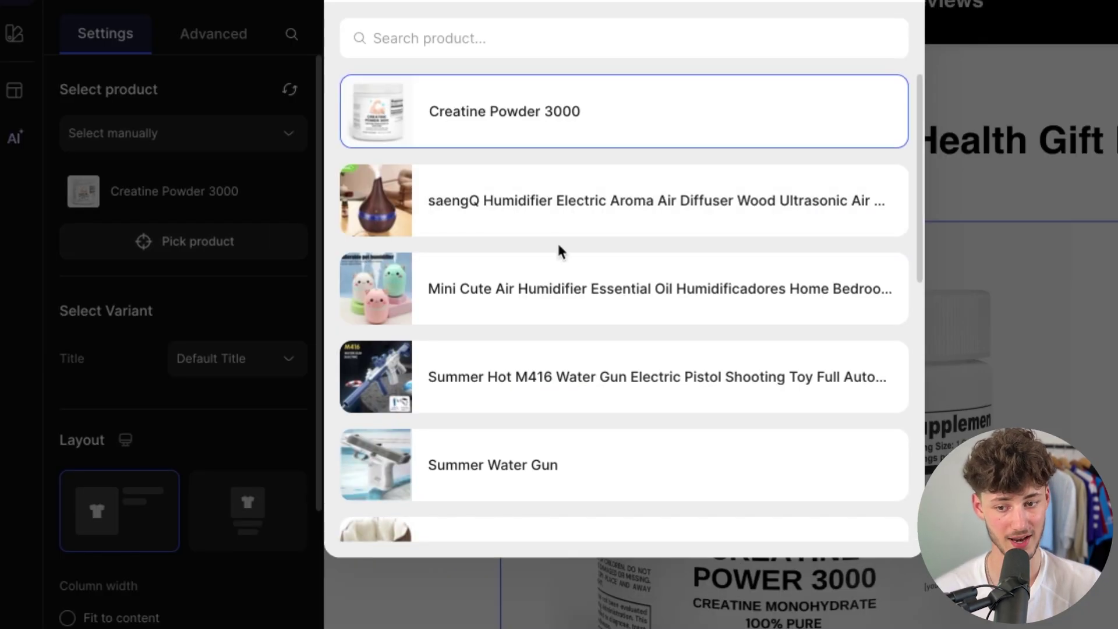
scroll(559, 250, down, 6)
scroll(655, 315, up, 6)
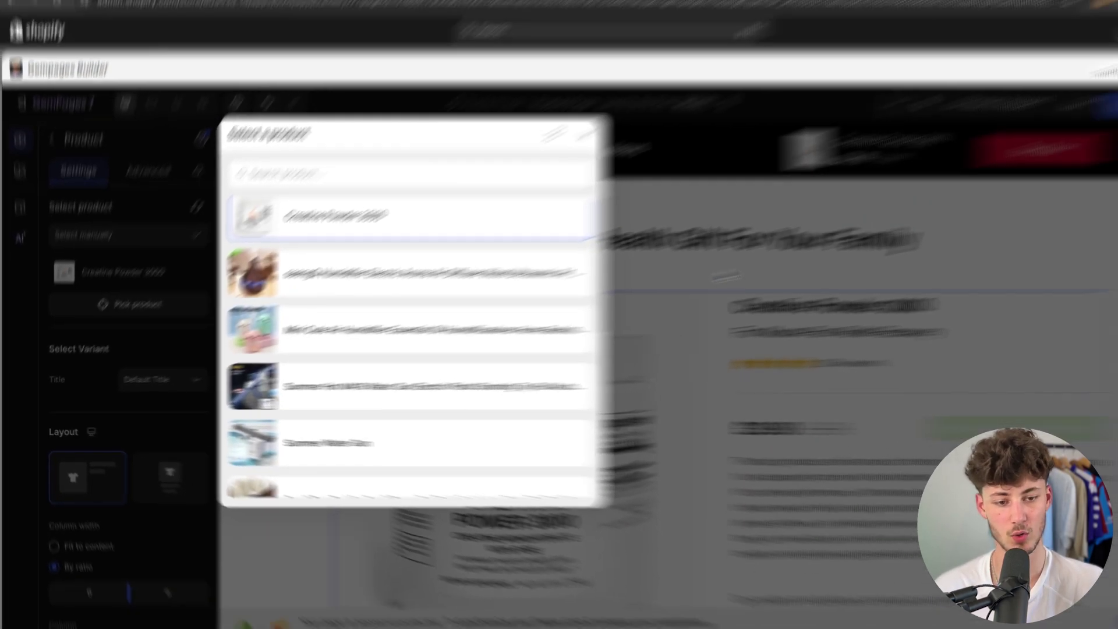
click(1002, 215)
Look through the product area and select the black statistics section below it to inspect its settings.
scroll(656, 286, down, 20)
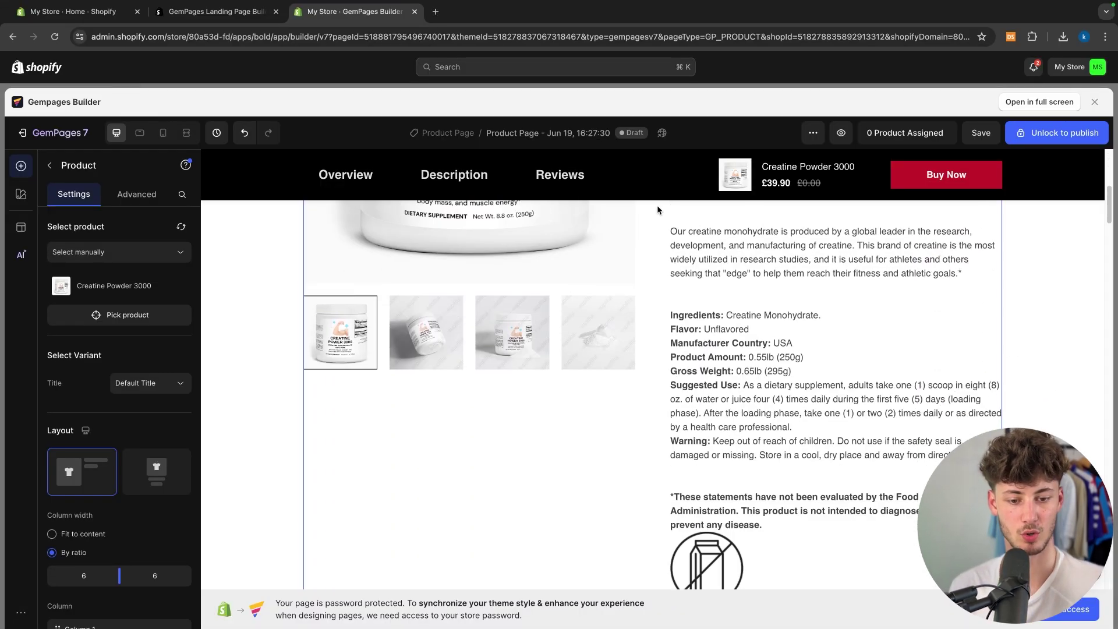
scroll(656, 330, up, 5)
scroll(657, 330, down, 5)
scroll(657, 331, up, 4)
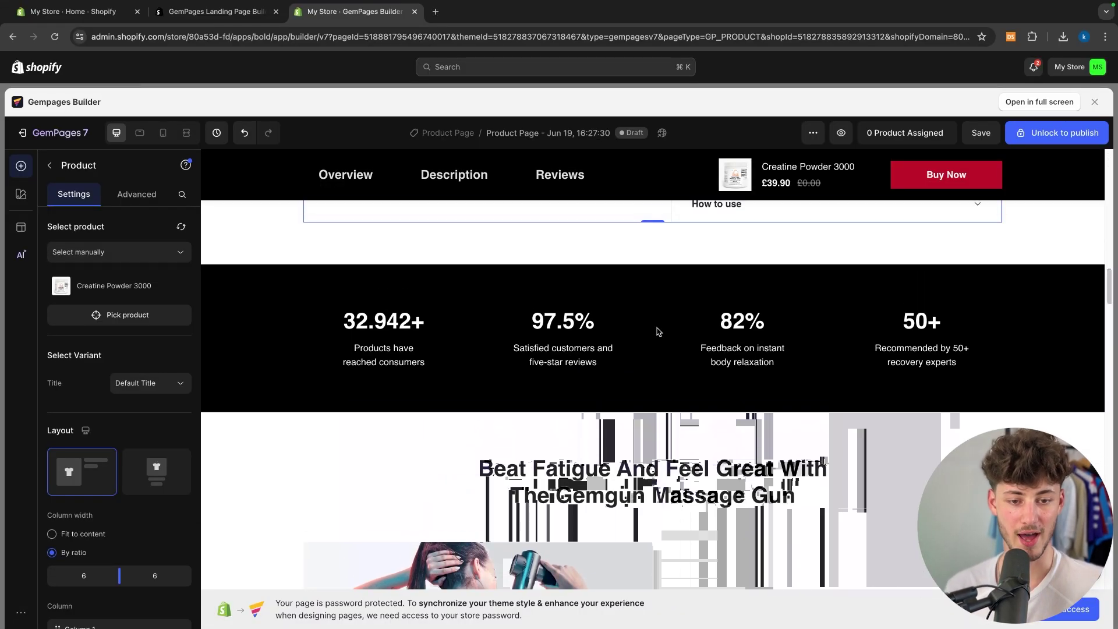
click(600, 341)
click(568, 271)
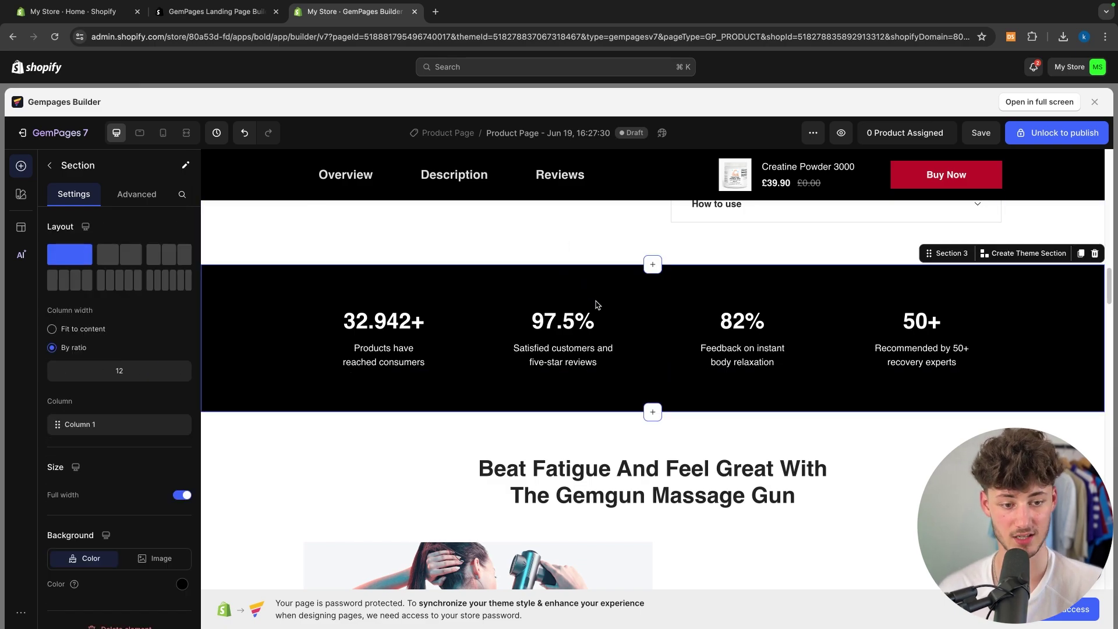
Examine the sections below the statistics, including the massage gun benefits, the massage heads and the customer reviews.
scroll(607, 406, down, 2)
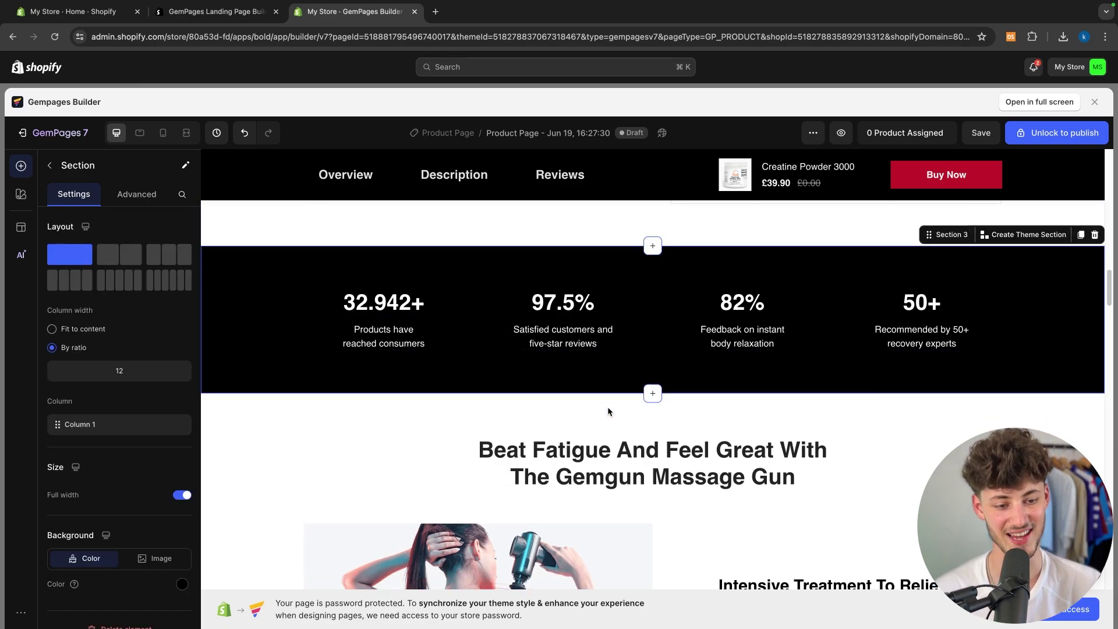
scroll(831, 289, down, 10)
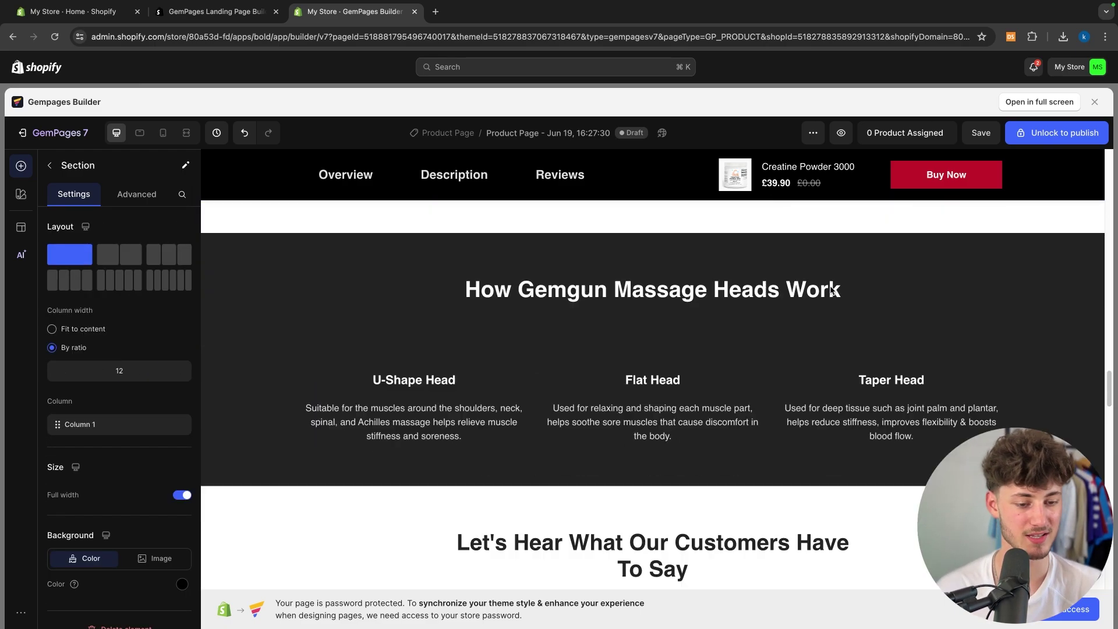
scroll(831, 288, up, 2)
scroll(831, 289, down, 3)
scroll(832, 290, down, 15)
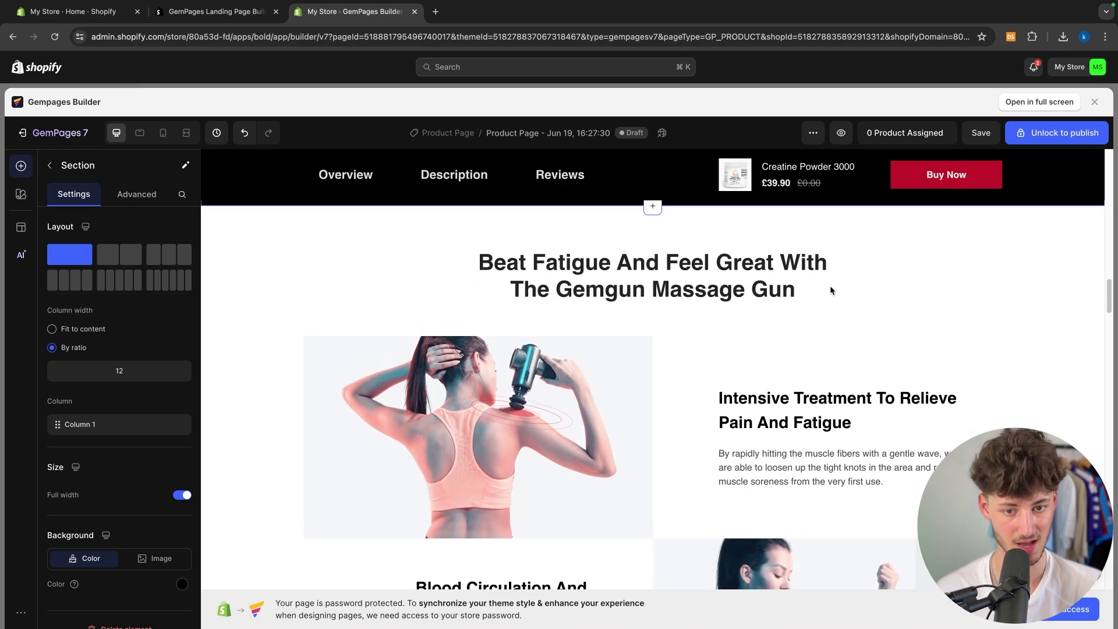
scroll(830, 289, up, 3)
scroll(830, 289, down, 4)
Enter the sample text "ifdjsaidfnwifd" in the "Intensive Treatment To Relieve Pain And Fatigue" text block.
click(736, 344)
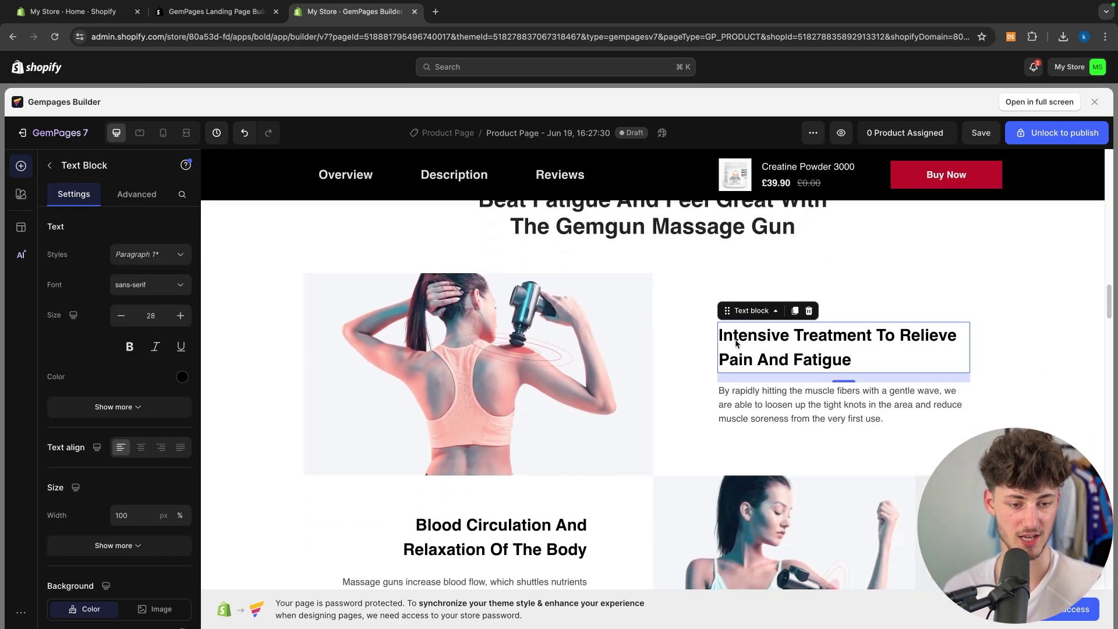
double_click(838, 348)
click(838, 405)
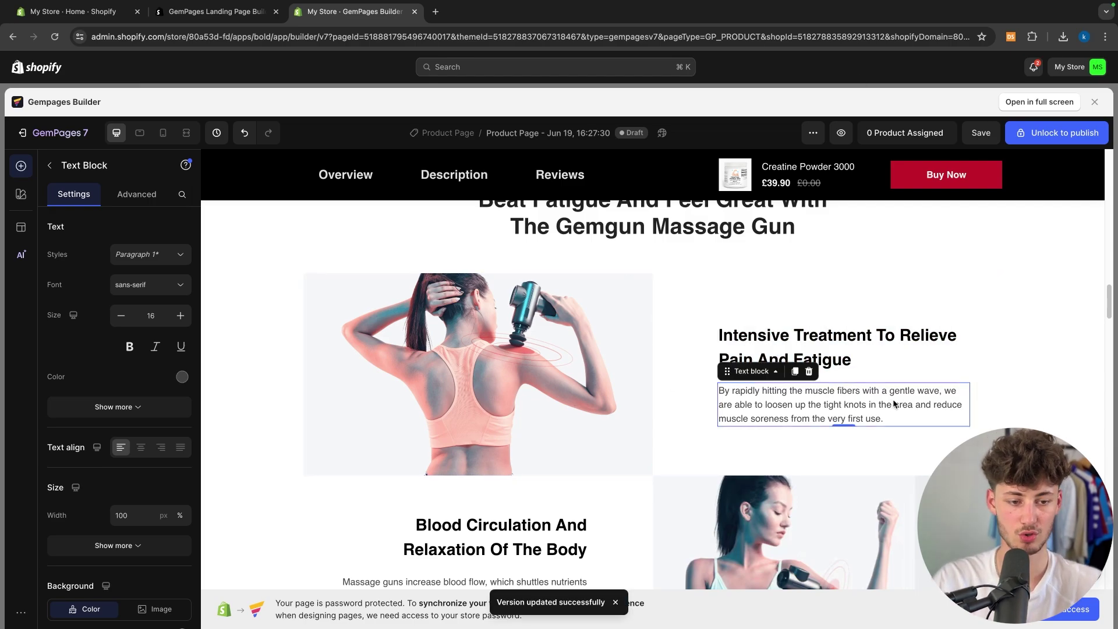
click(848, 343)
double_click(685, 372)
text(ifdjsaidfnwifd)
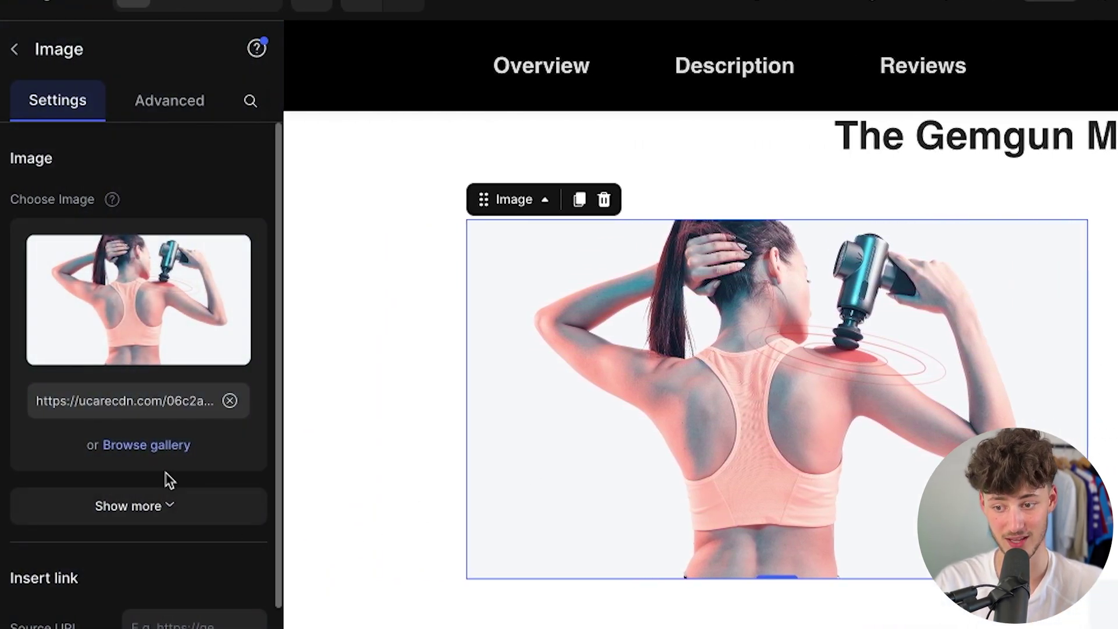
View the replacement image gallery for the woman's back massage photo and for the Flat Head image, closing it without choosing an image.
click(143, 449)
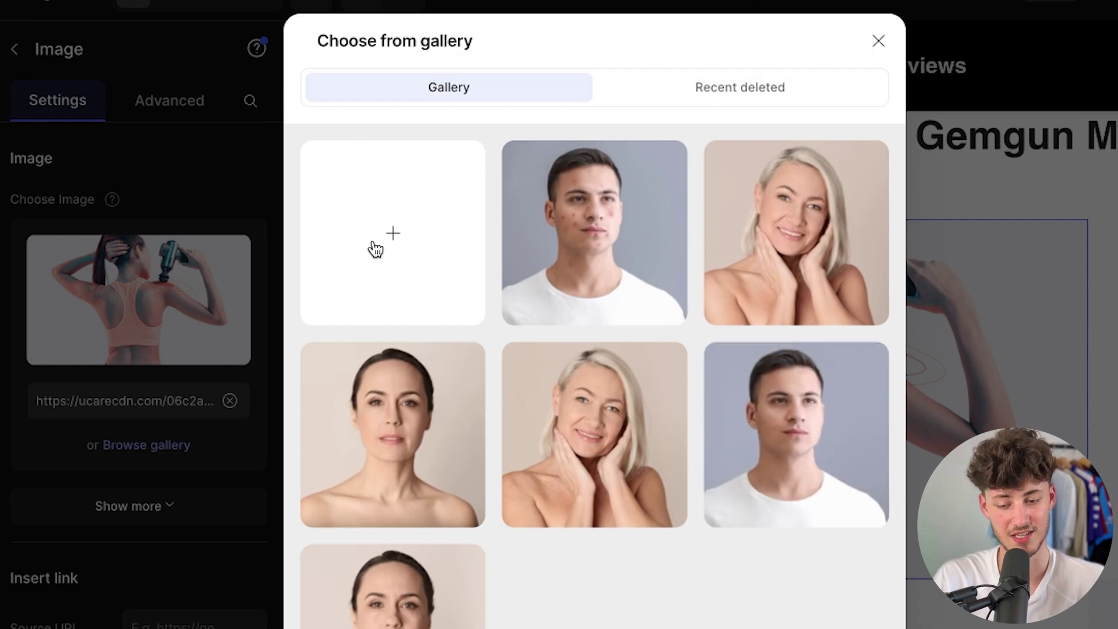
click(1065, 136)
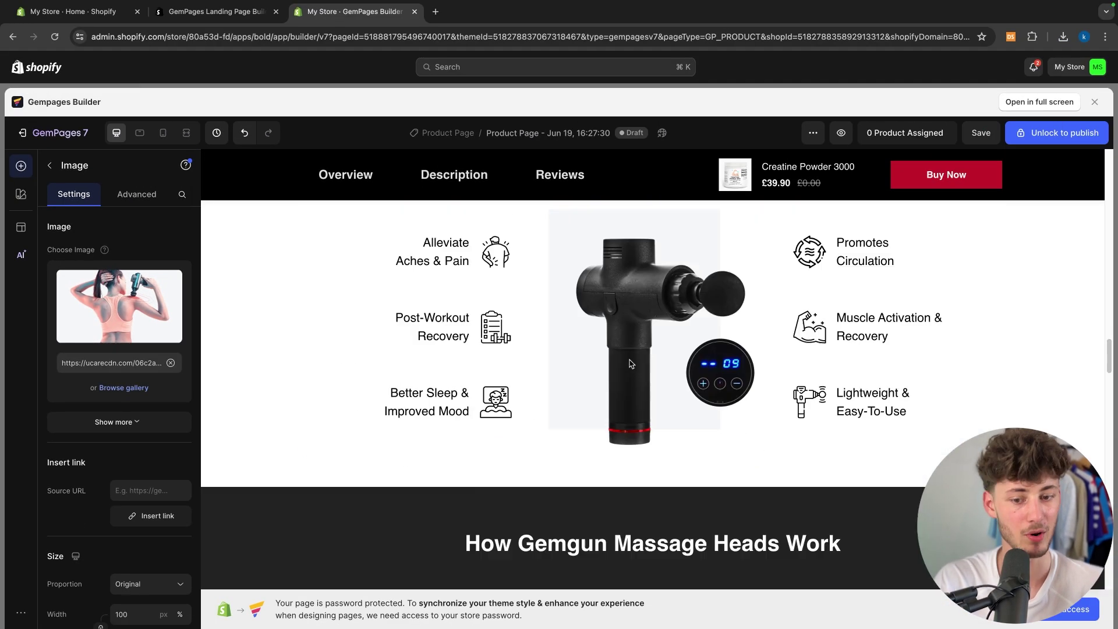
scroll(719, 522, down, 3)
scroll(719, 523, down, 5)
click(656, 309)
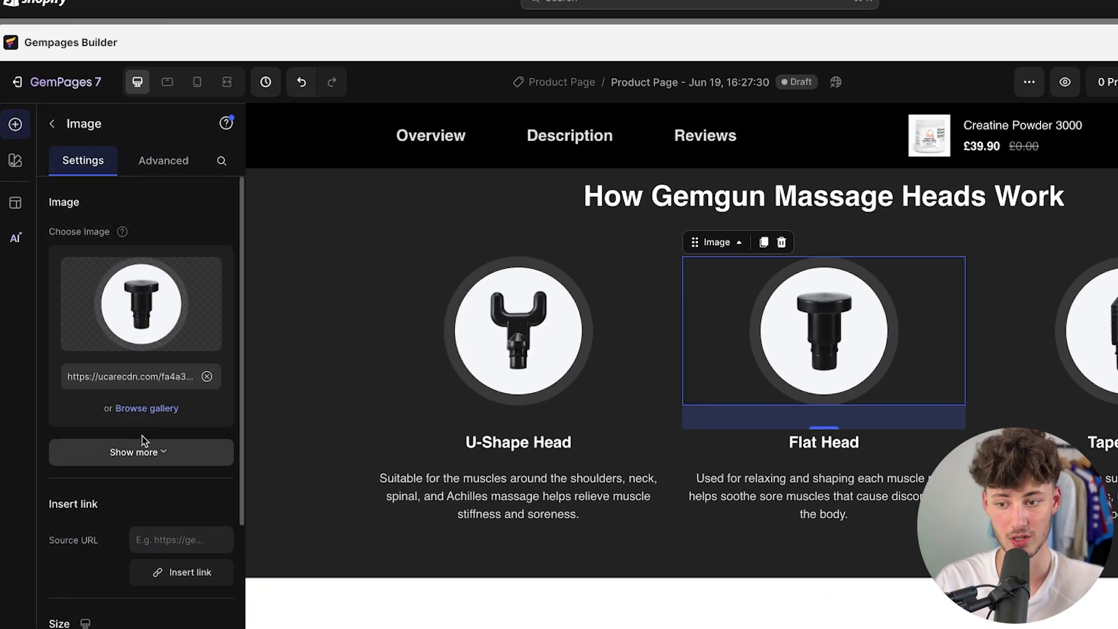
click(176, 414)
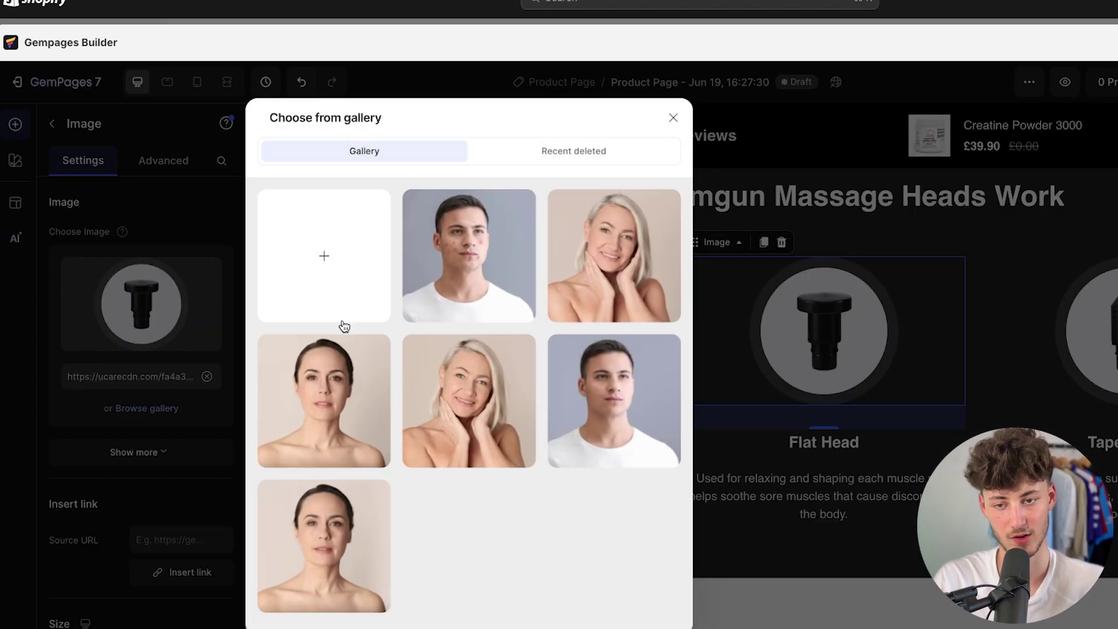
click(893, 280)
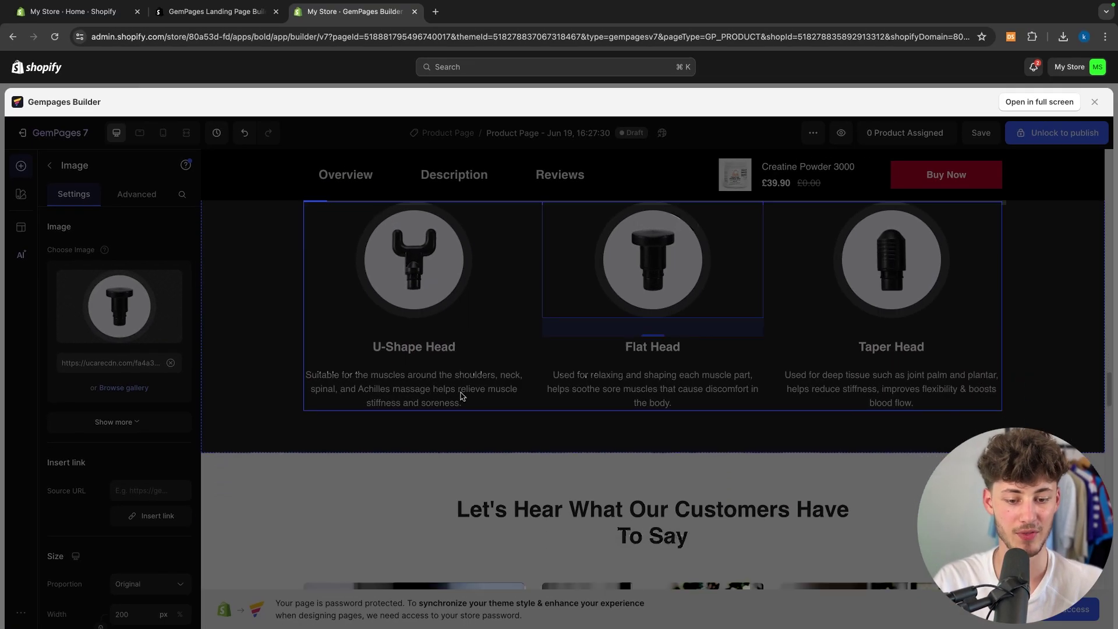
Look through the customer reviews and Mother's Day banner, opening the settings of the banner image and countdown timer.
scroll(571, 416, down, 8)
scroll(462, 395, down, 1)
click(575, 323)
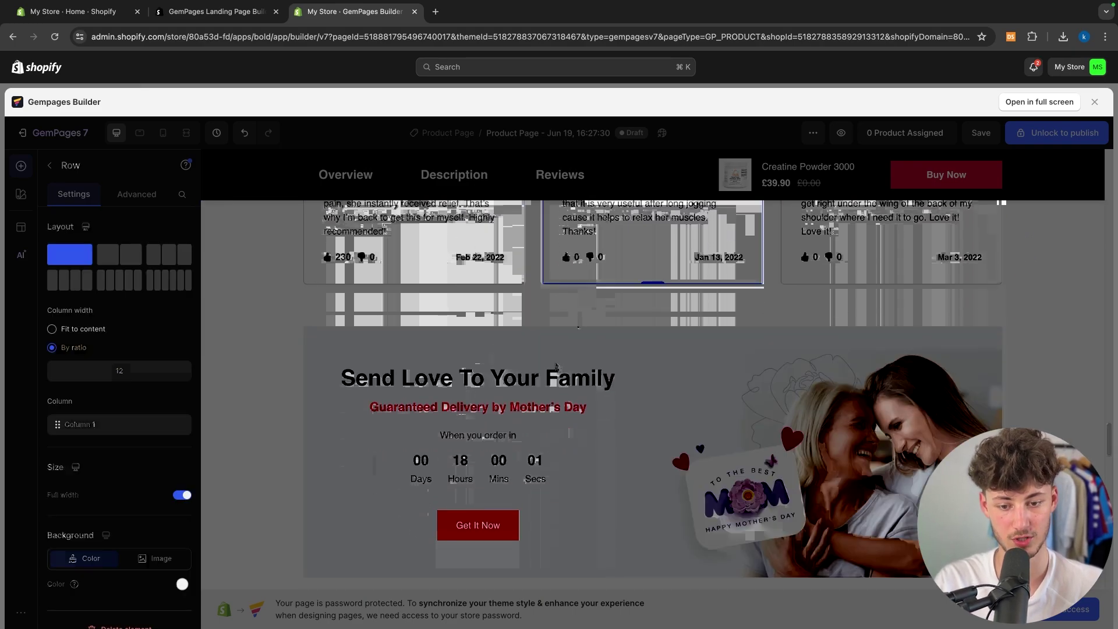
scroll(557, 366, down, 1)
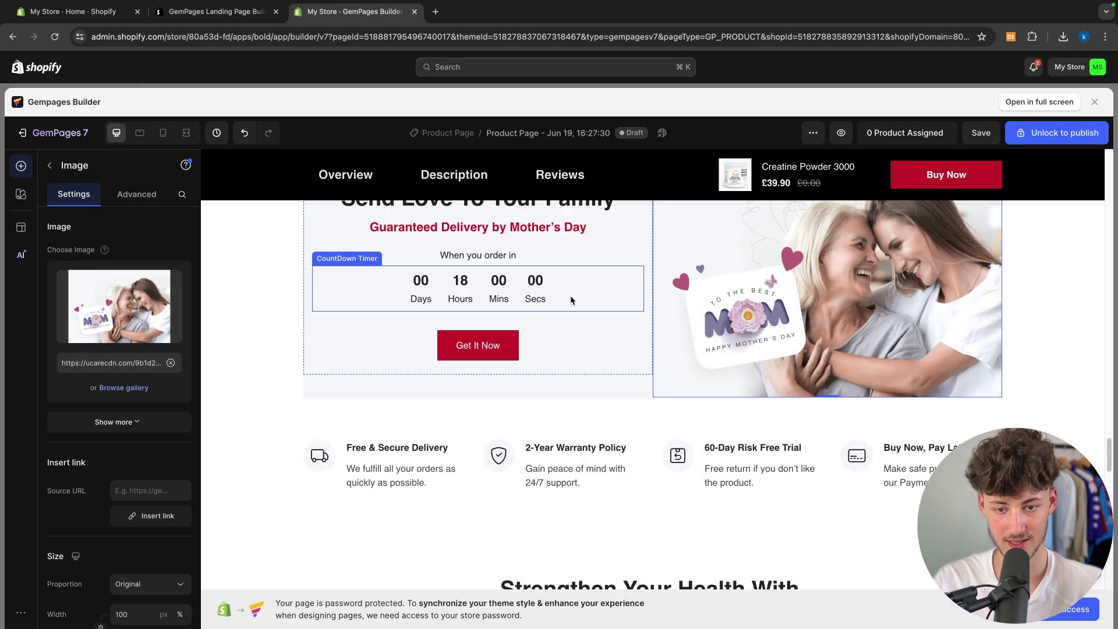
click(571, 296)
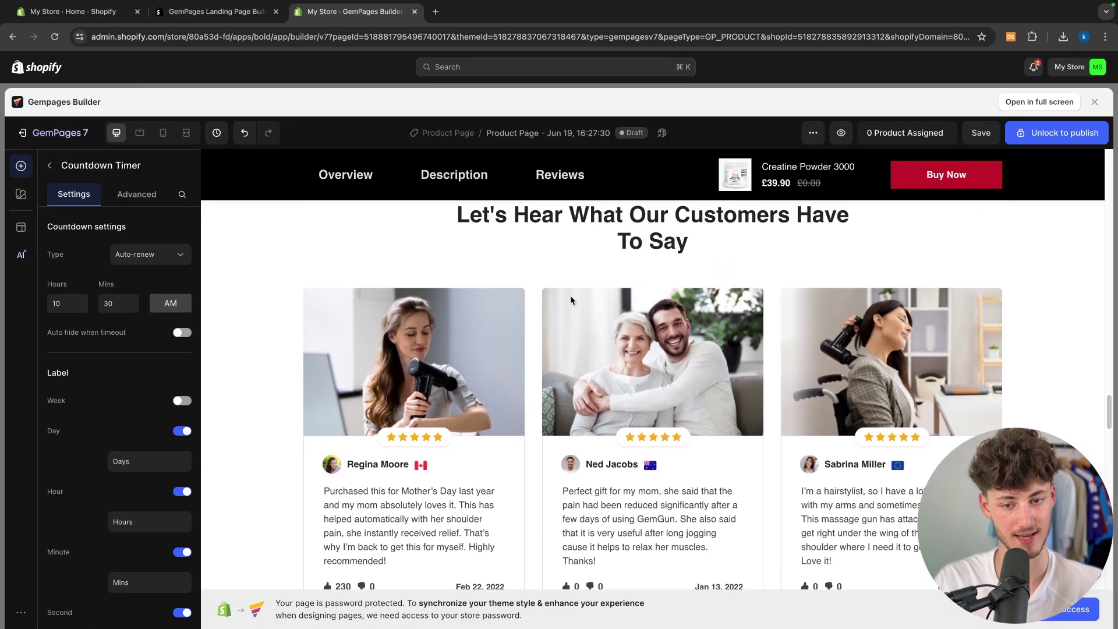
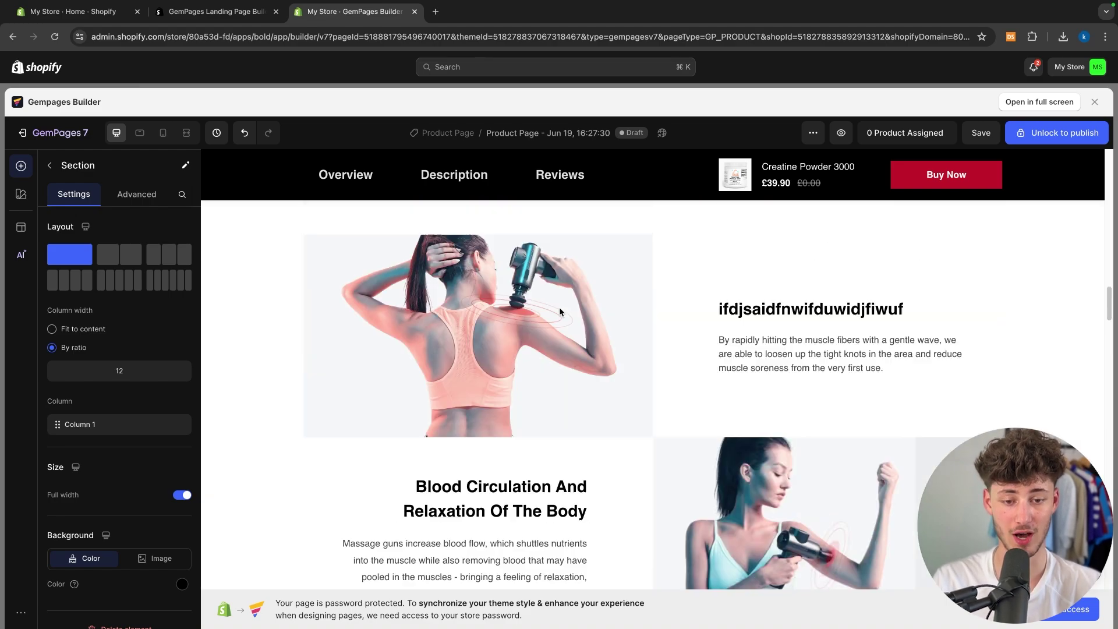
Insert a single-column row between the product area and the black statistics section.
scroll(560, 312, up, 10)
scroll(621, 309, up, 5)
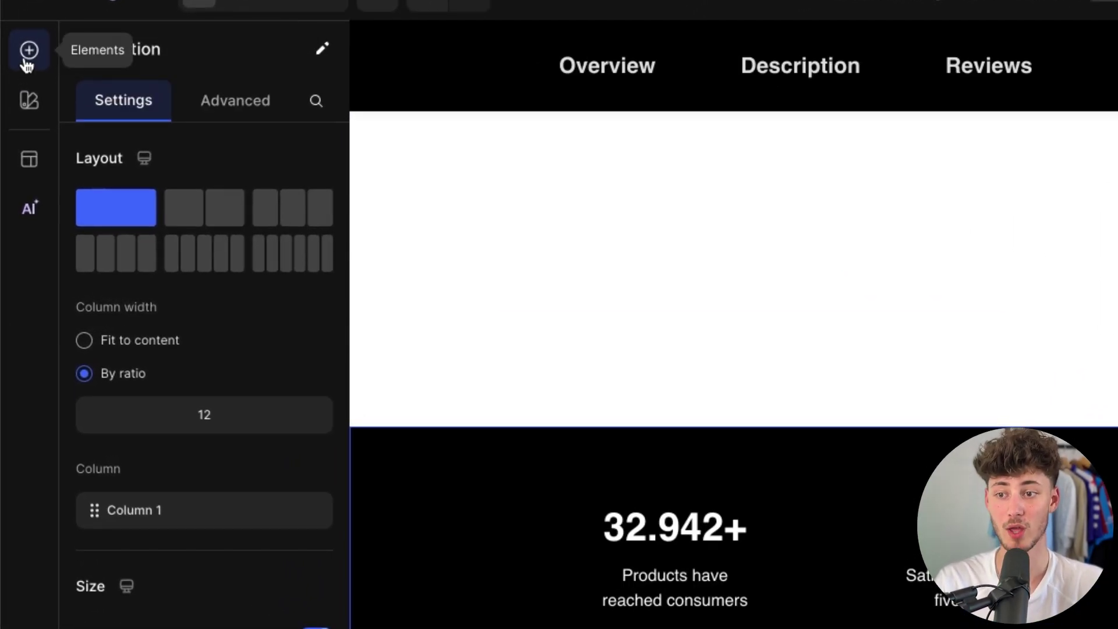
click(28, 52)
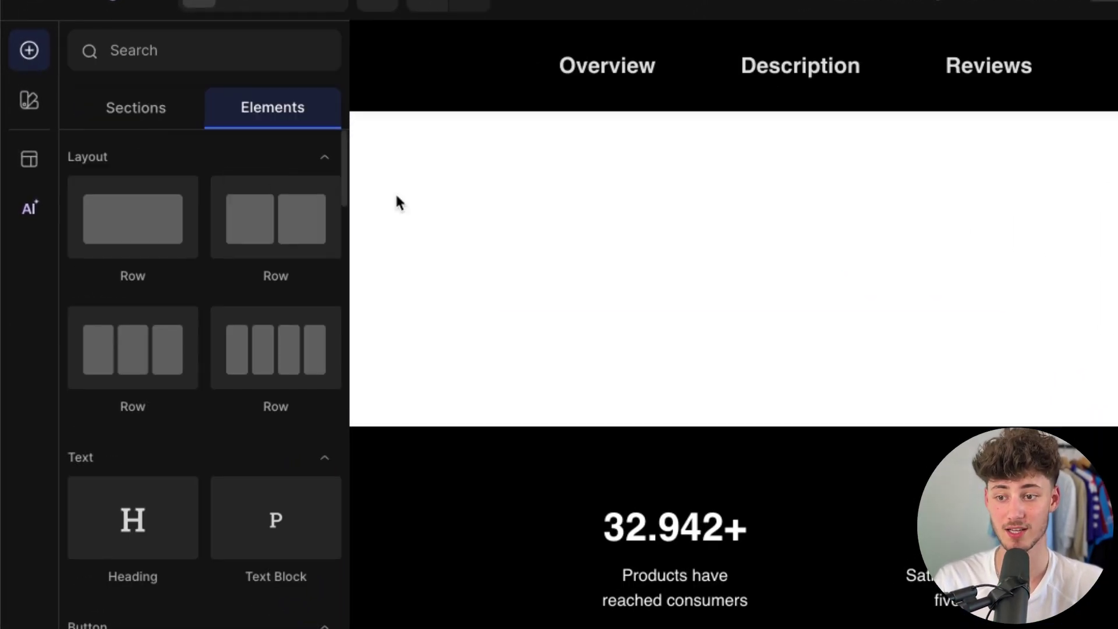
scroll(749, 334, down, 4)
scroll(749, 335, up, 2)
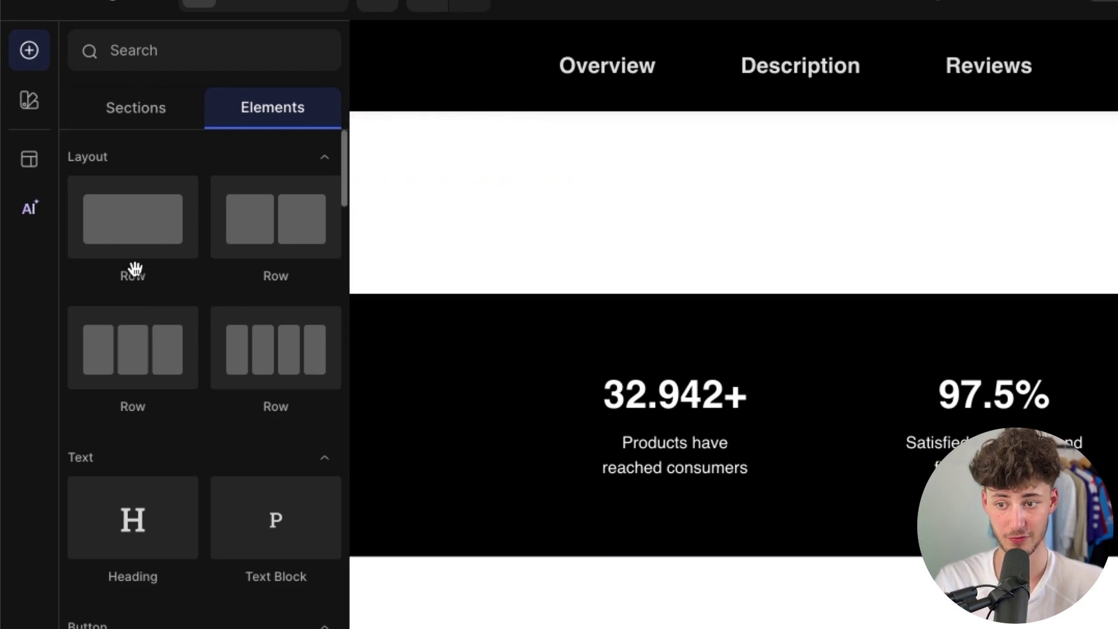
drag(134, 269, 732, 302)
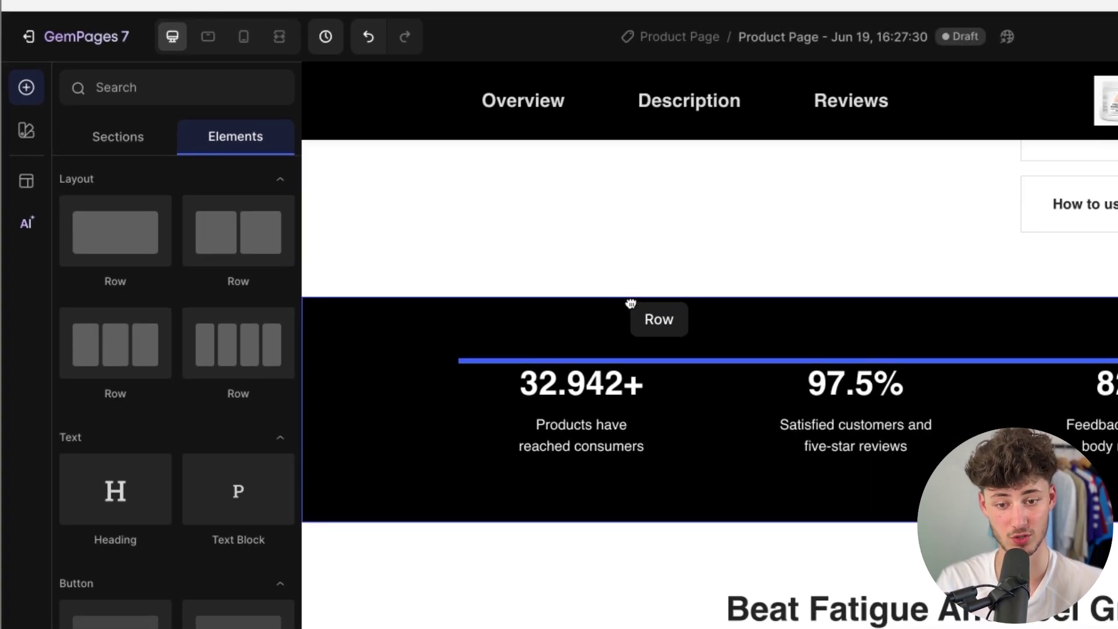
drag(631, 303, 630, 301)
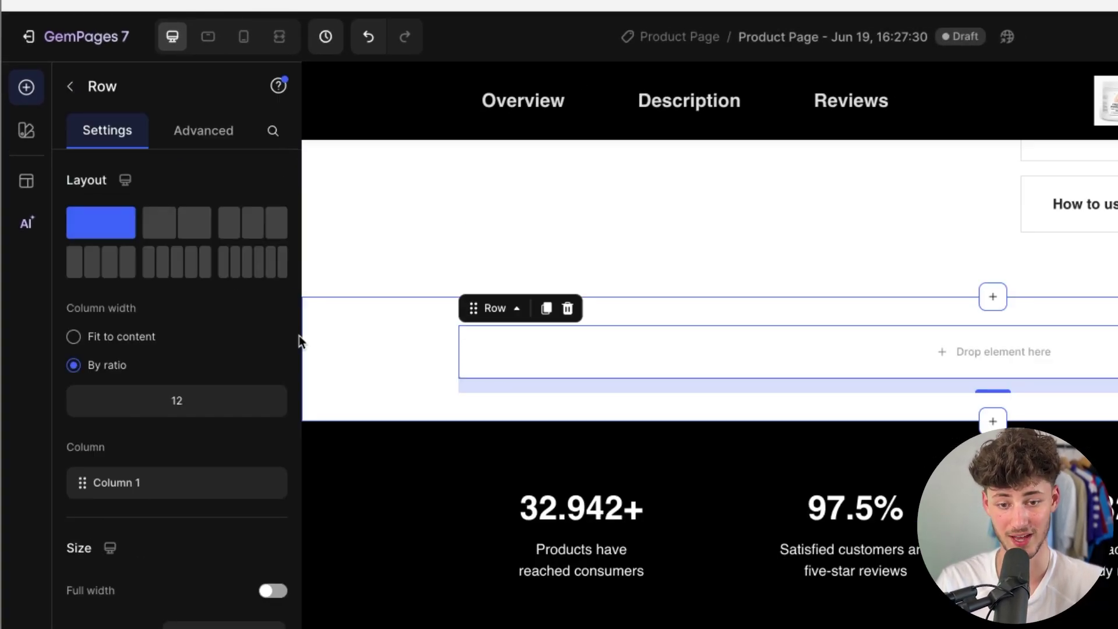
Place a two-column row in the empty row above the statistics section.
click(27, 87)
scroll(239, 335, down, 2)
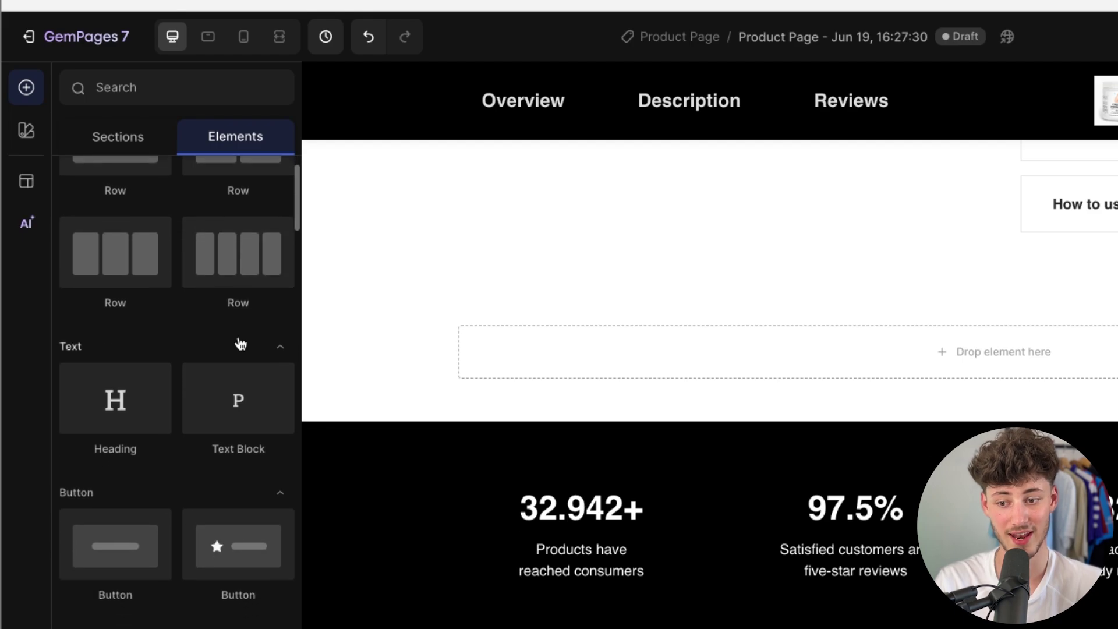
scroll(210, 435, up, 2)
drag(229, 242, 635, 358)
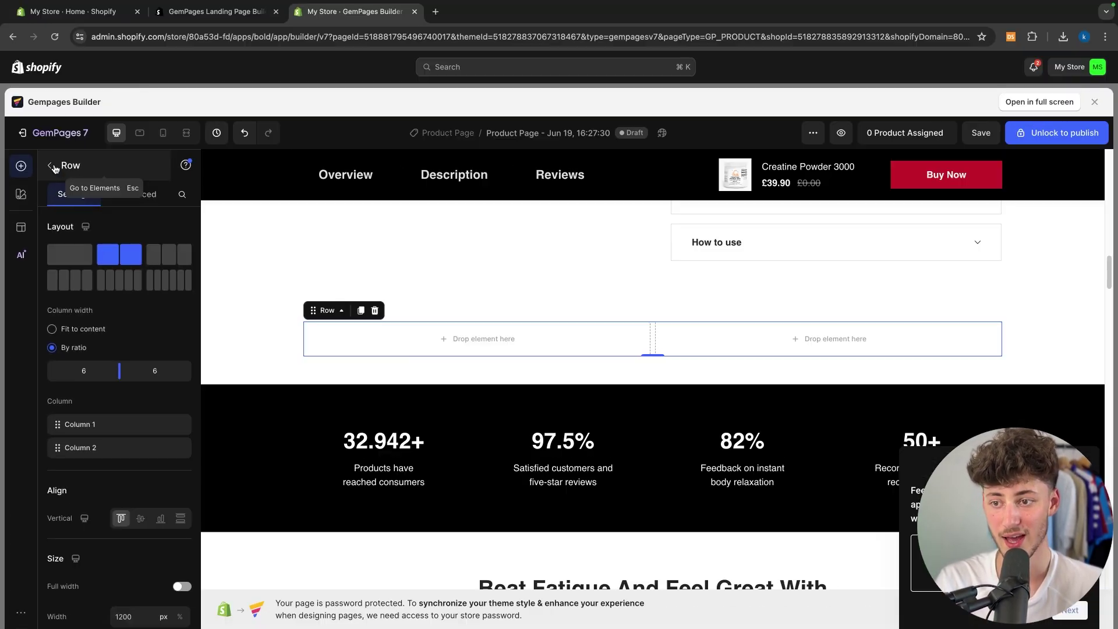
Add an Image element to the first column of the two-column row.
click(26, 88)
scroll(101, 483, down, 1)
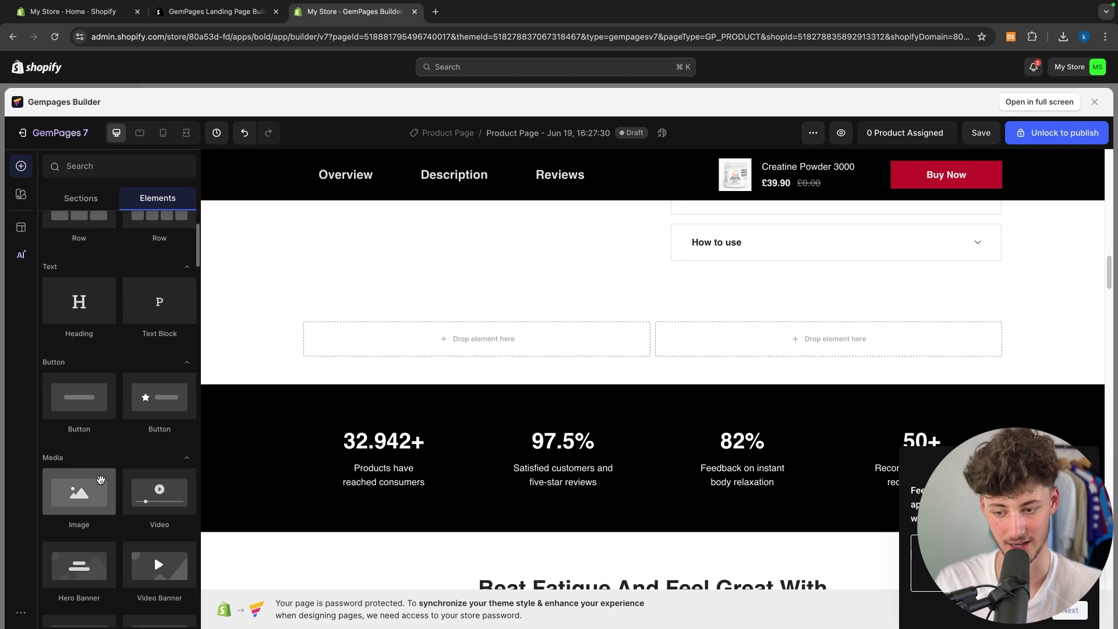
click(568, 320)
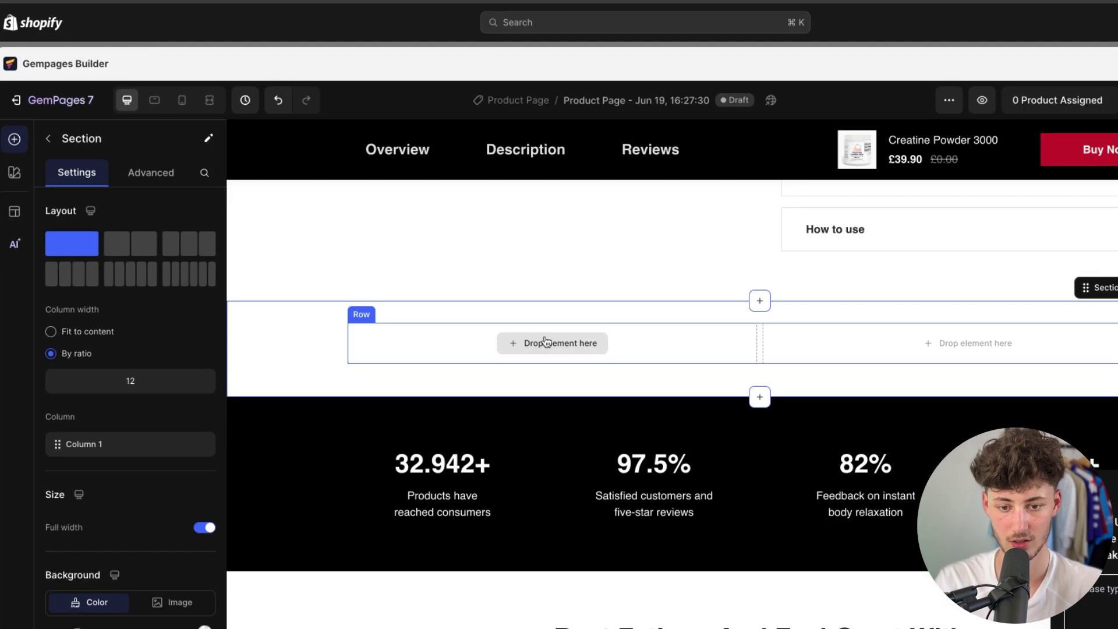
click(20, 191)
click(20, 163)
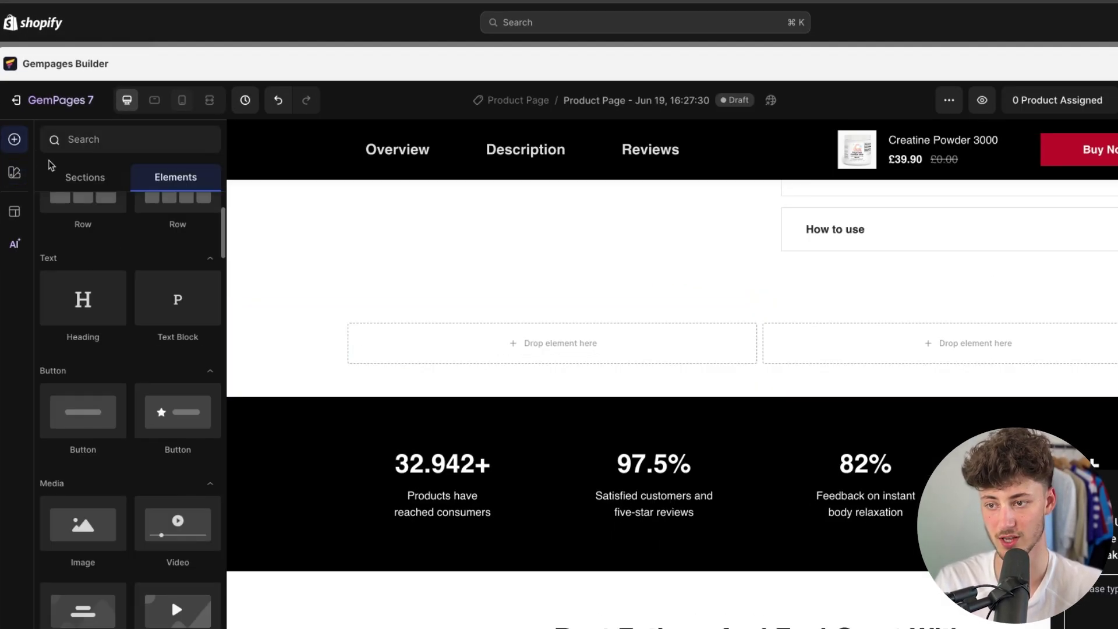
scroll(146, 465, down, 2)
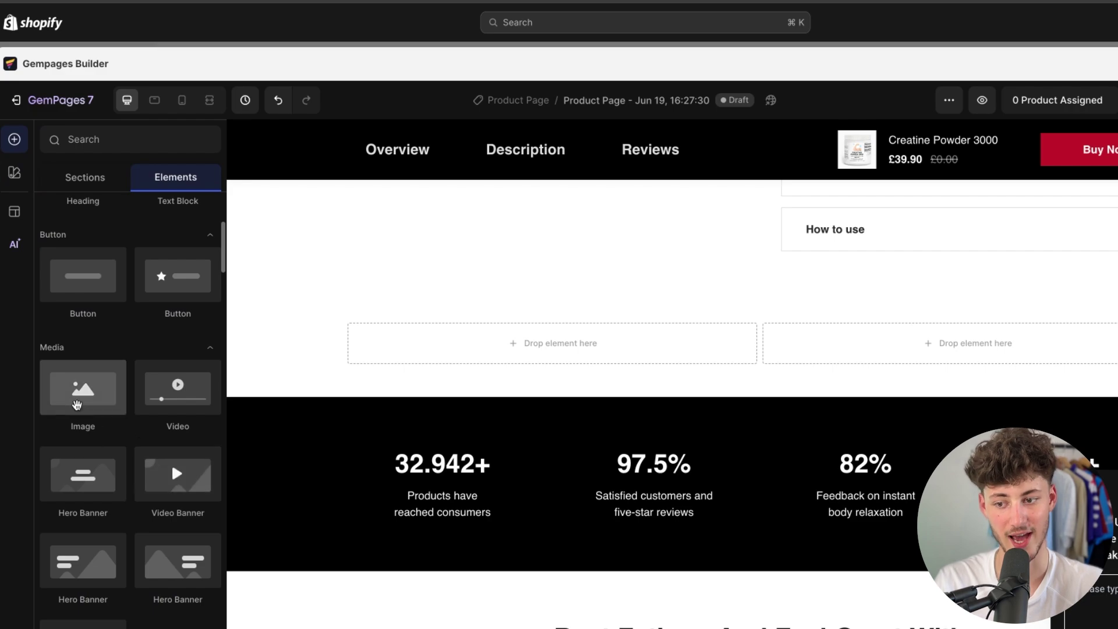
drag(83, 387, 524, 349)
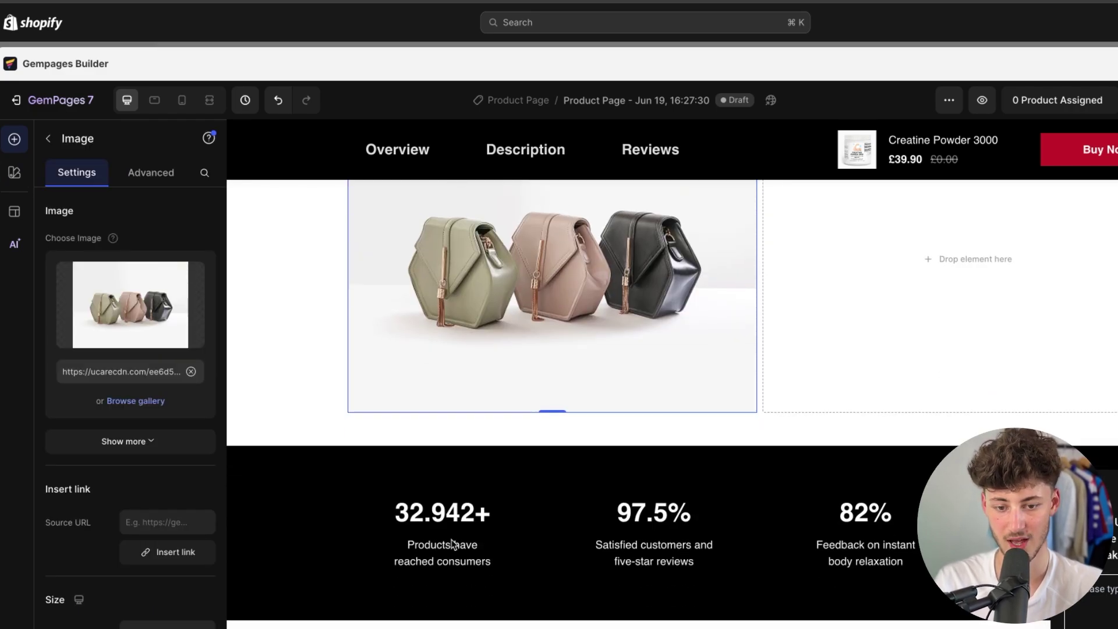
scroll(492, 355, up, 2)
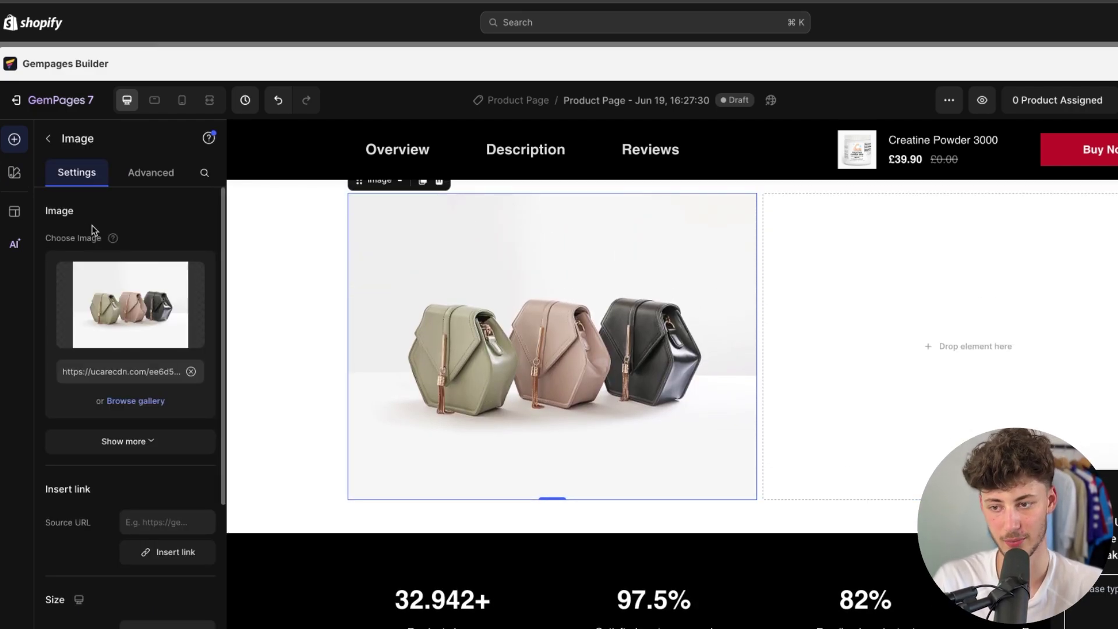
Add a Heading element to the second column beside the handbag image and change its text to "Heading 1.".
click(48, 138)
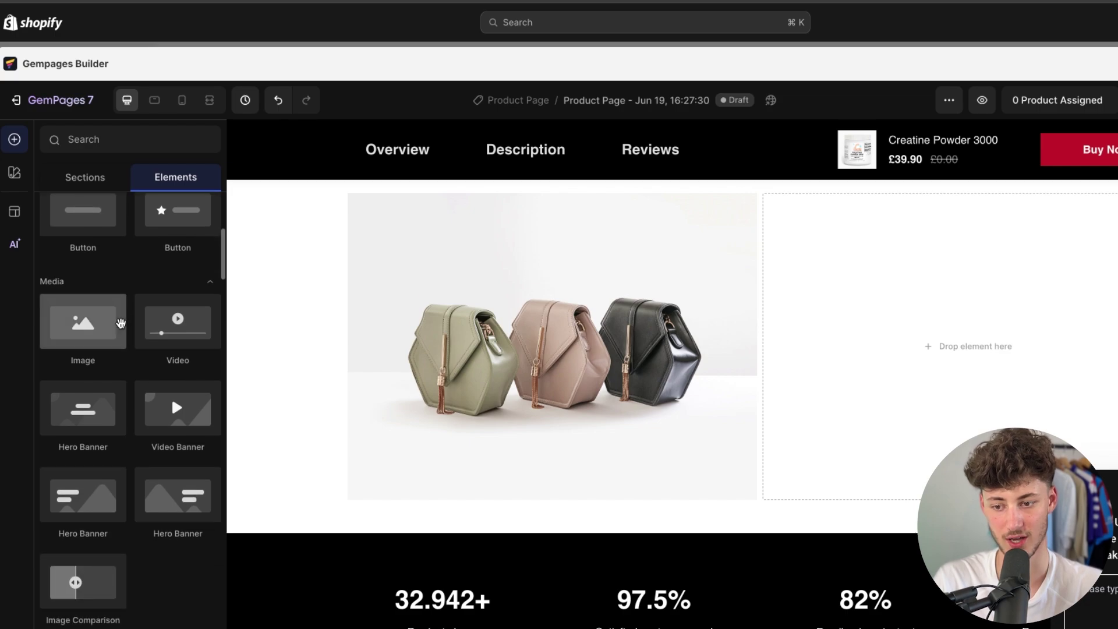
scroll(120, 323, up, 6)
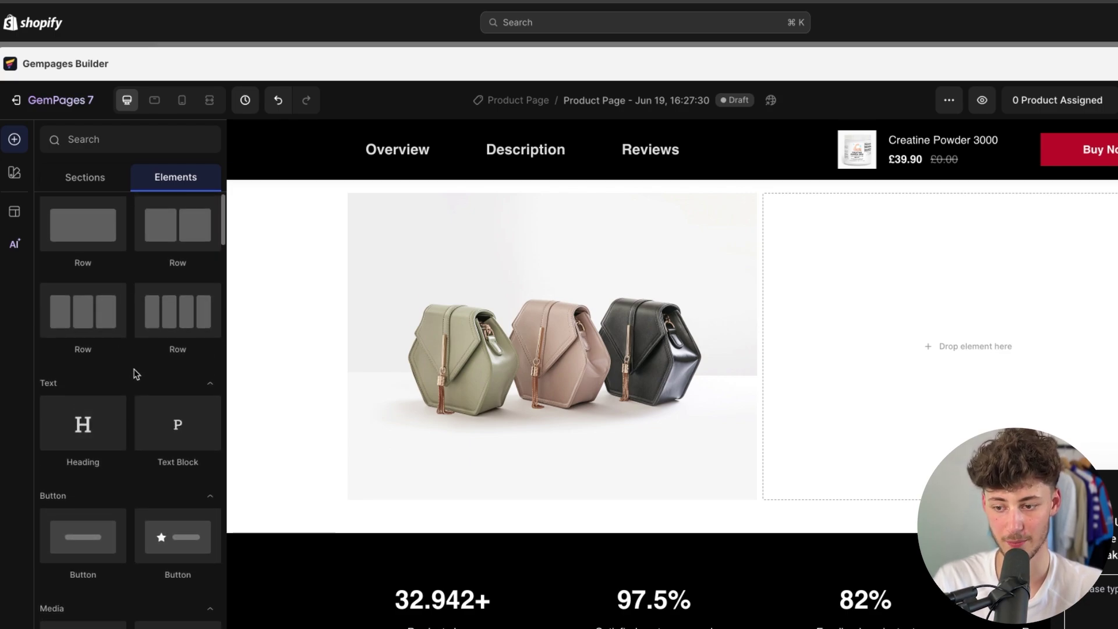
drag(83, 424, 842, 256)
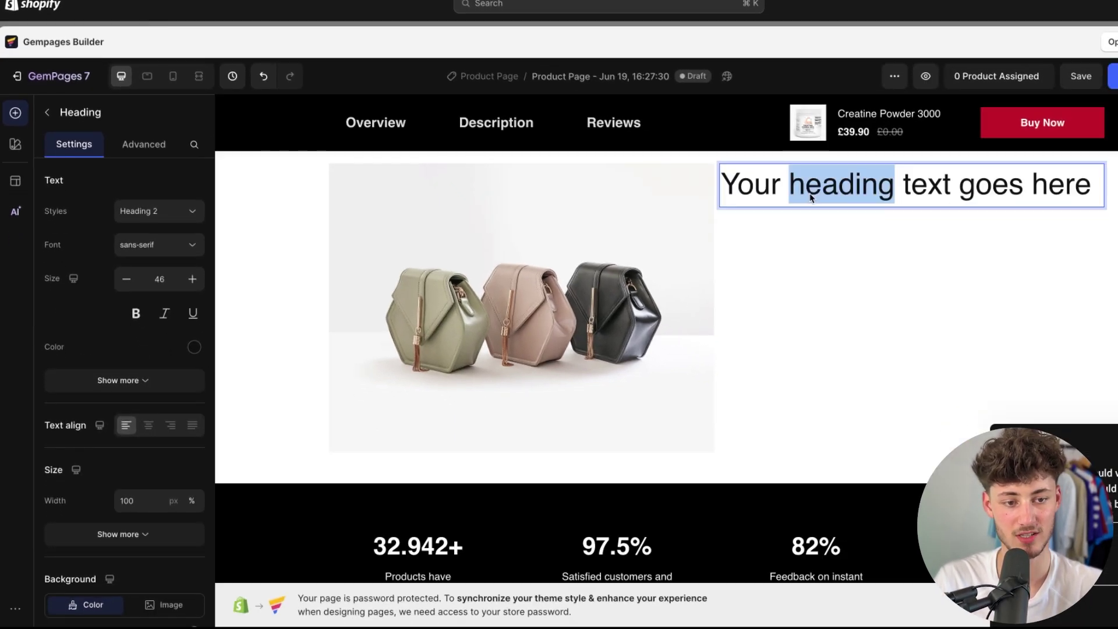
triple_click(860, 217)
text(Heading 1.)
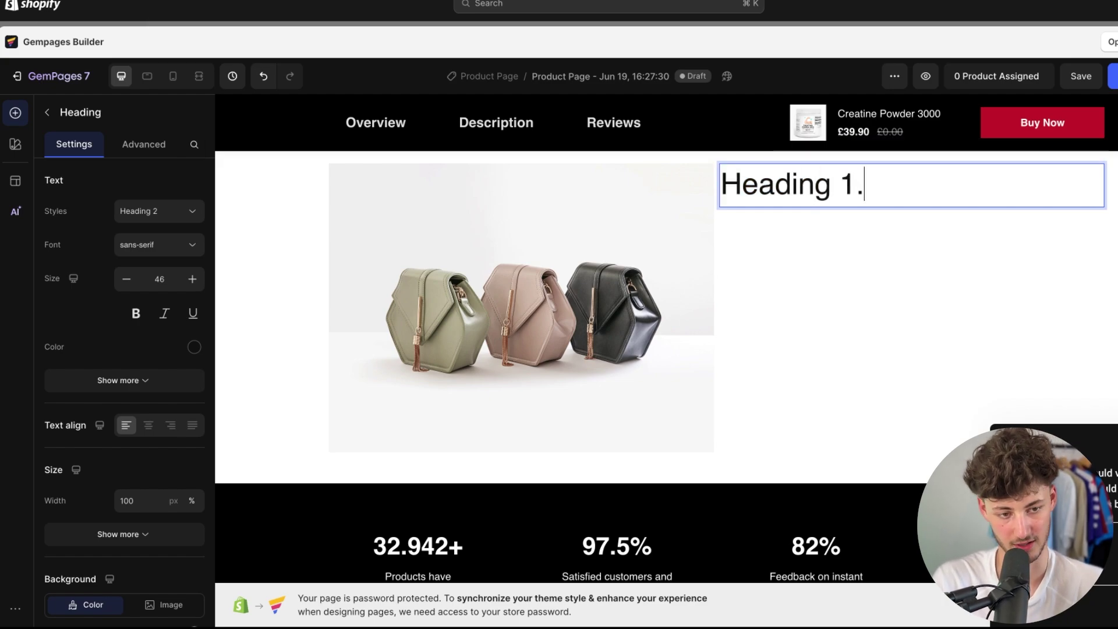
click(993, 272)
Add a Text Block element directly beneath the "Heading 1." heading in the second column.
click(18, 115)
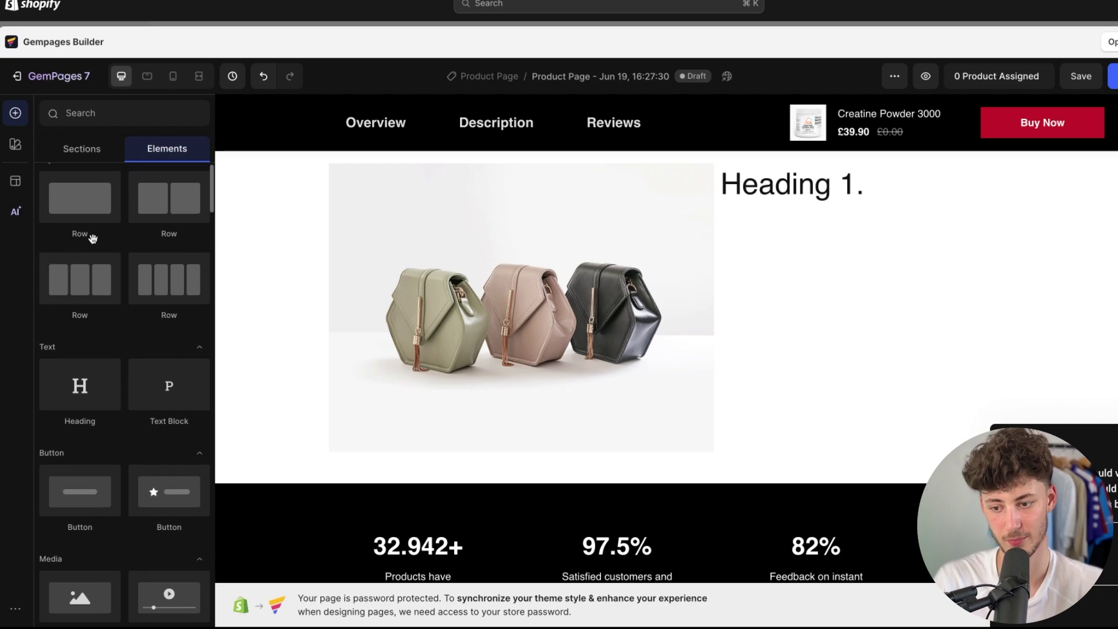
scroll(88, 218, down, 1)
drag(169, 335, 493, 292)
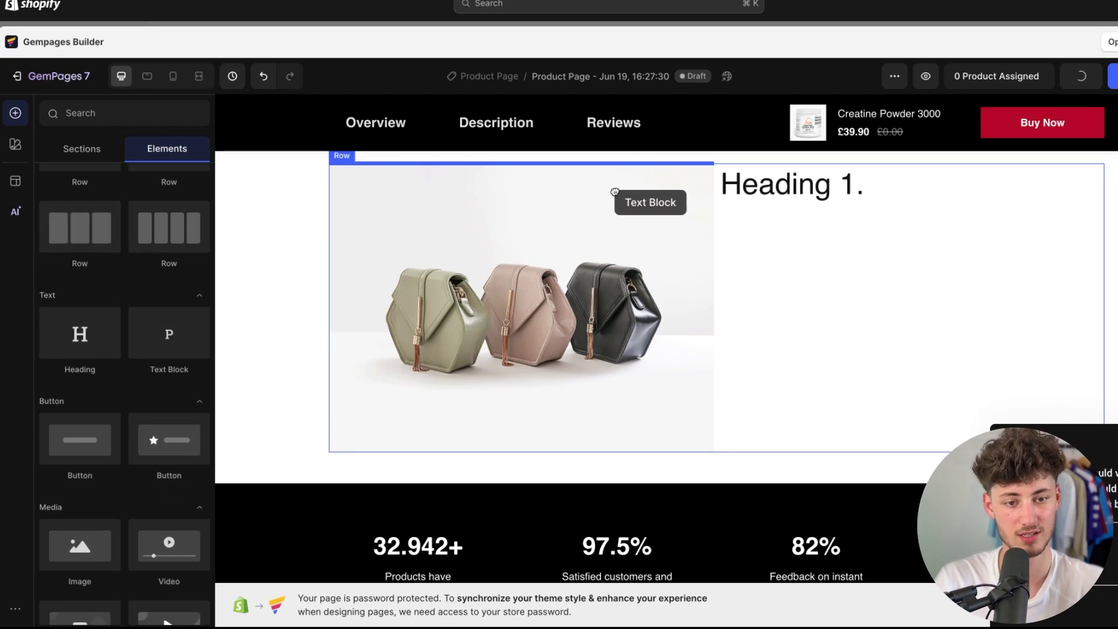
drag(615, 191, 872, 305)
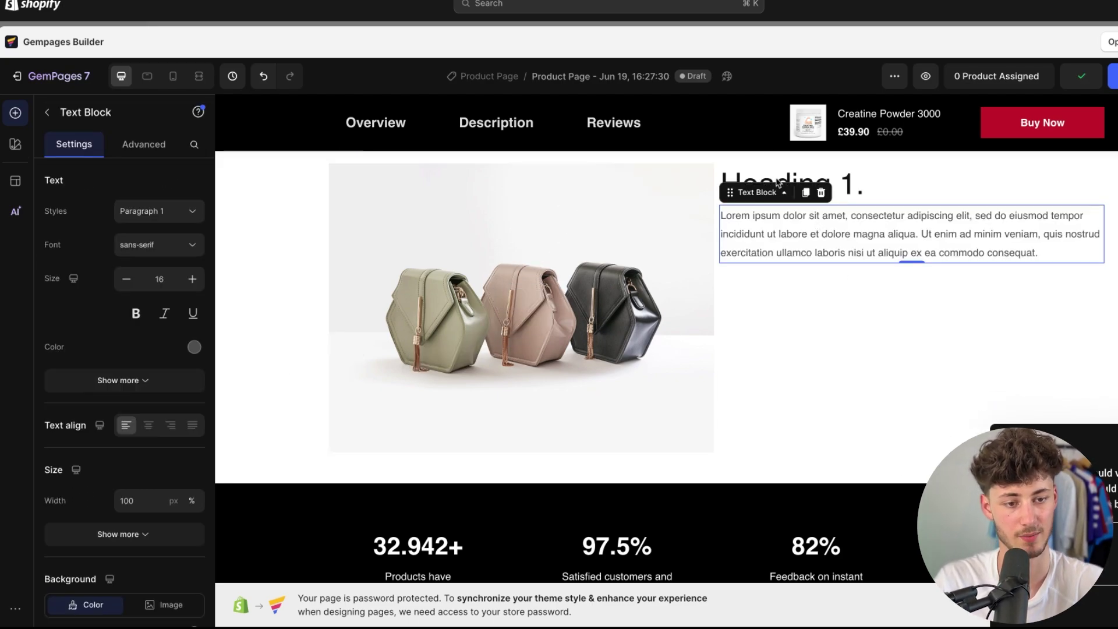
Align the contents of the two-column image and text row to the vertical center.
click(849, 176)
click(873, 226)
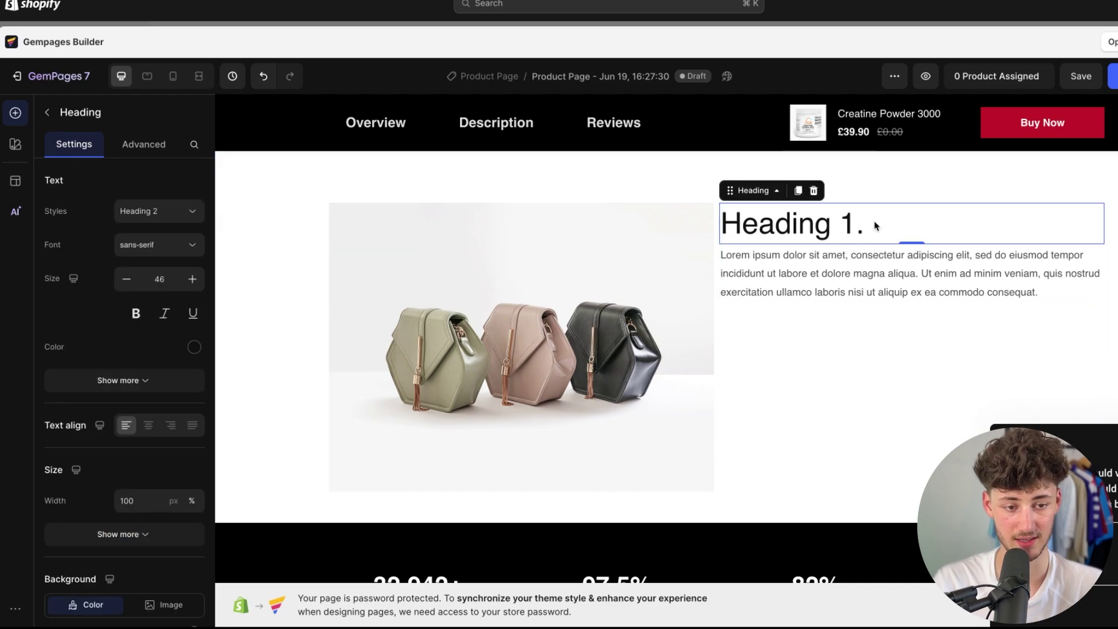
click(902, 191)
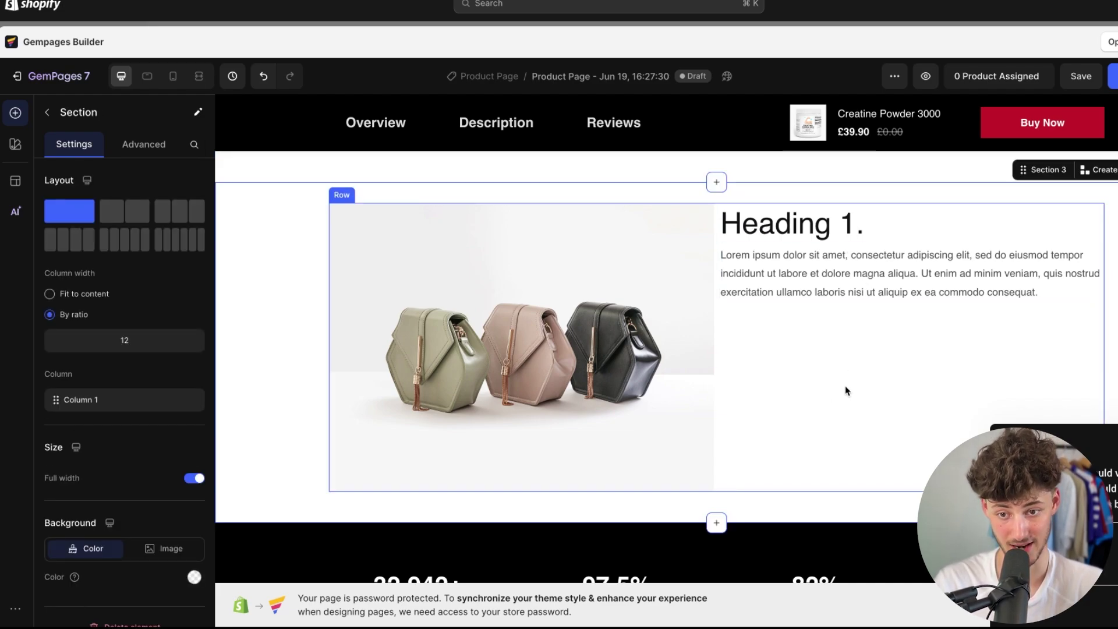
click(828, 397)
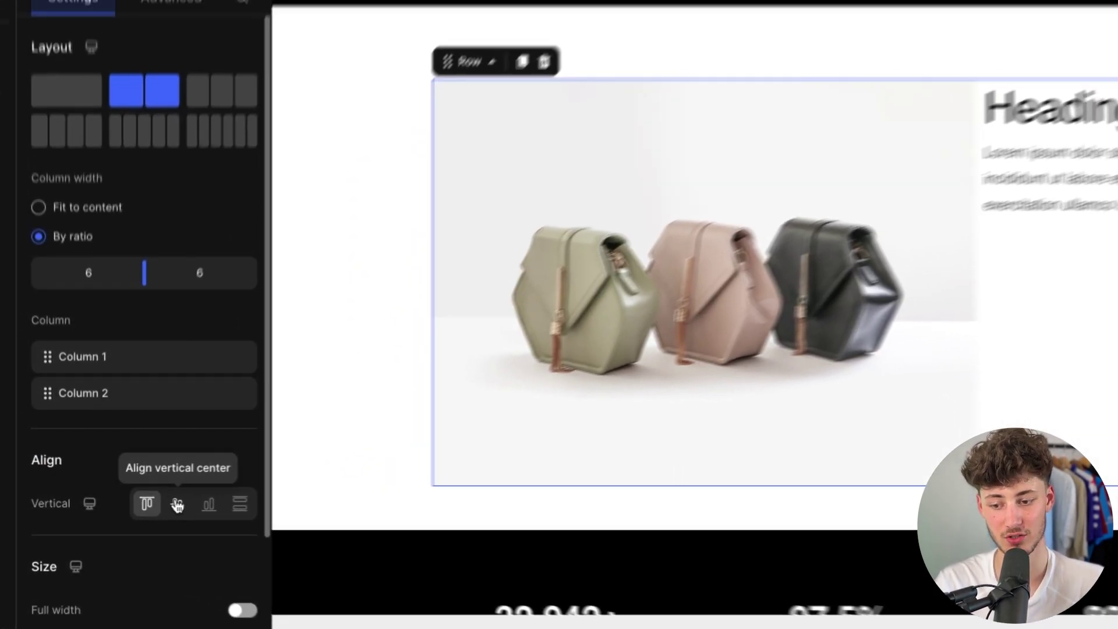
click(186, 503)
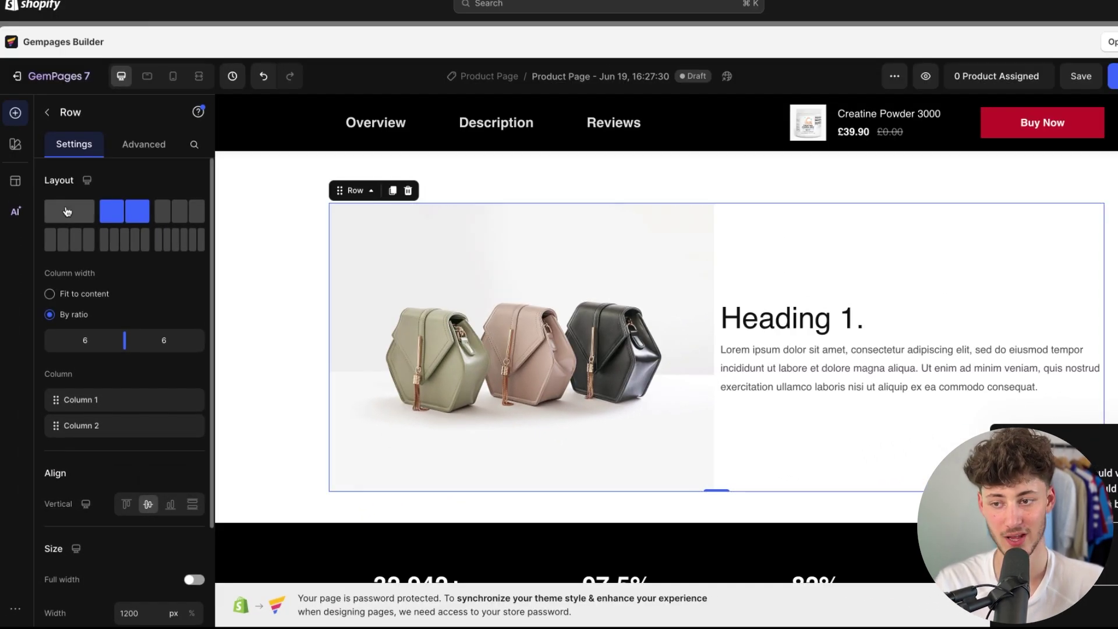
Add a plain Button element without an icon beneath the paragraph in the second column.
click(47, 112)
scroll(139, 349, down, 3)
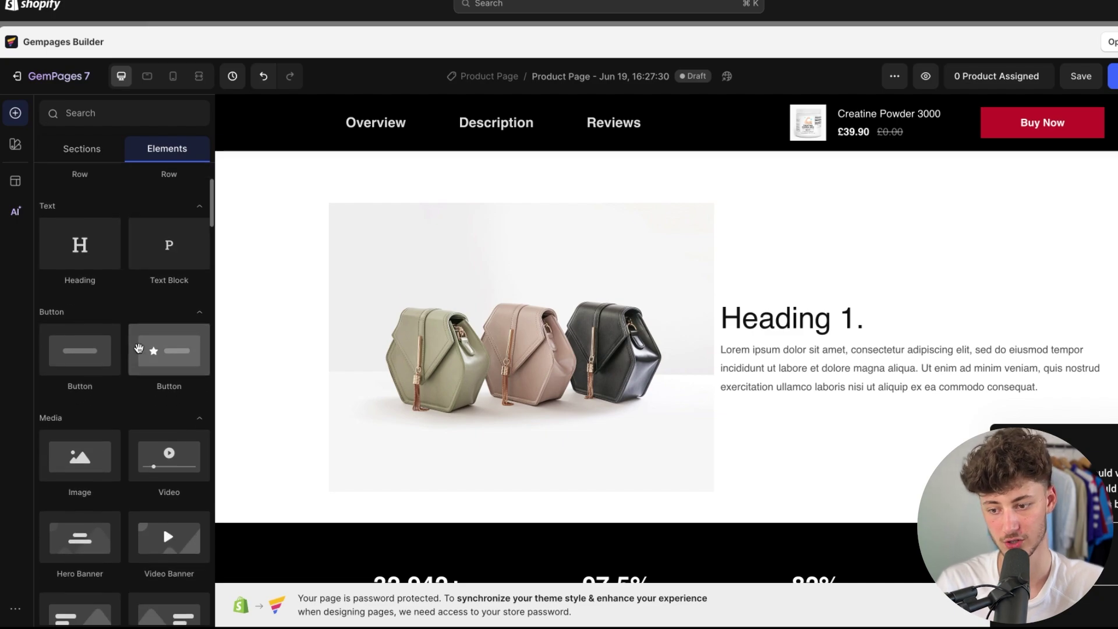
drag(93, 349, 776, 427)
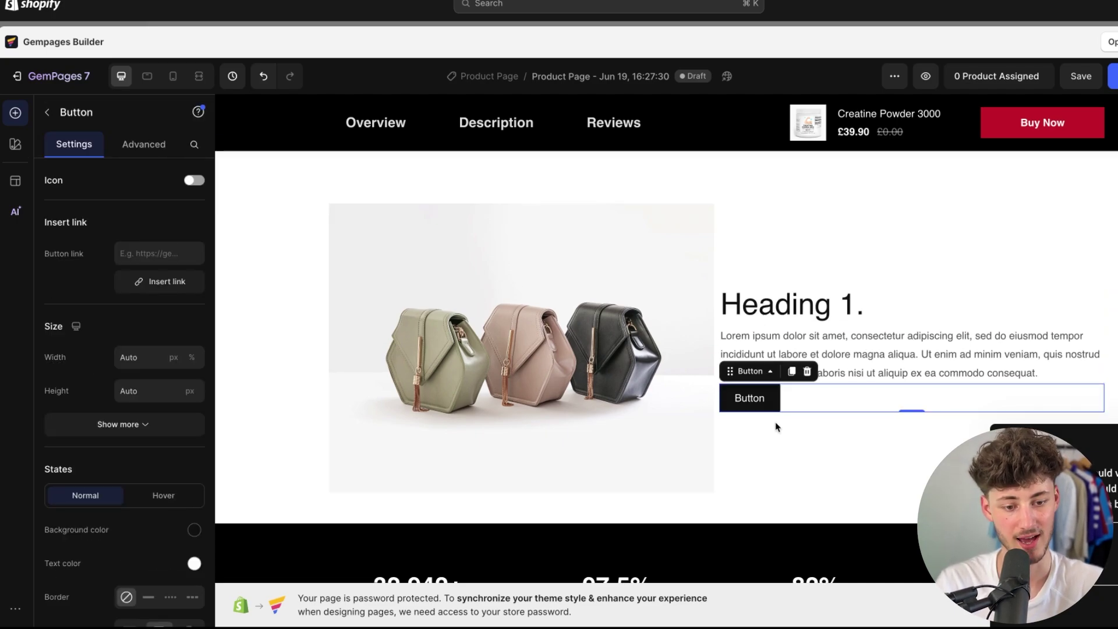
scroll(951, 267, down, 2)
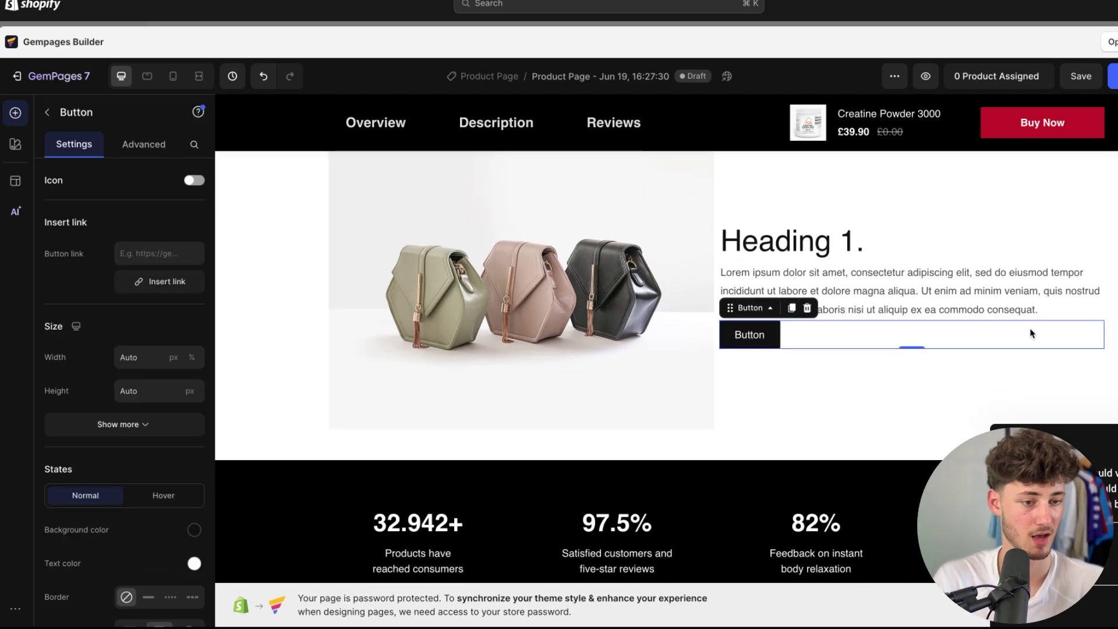
scroll(908, 254, up, 3)
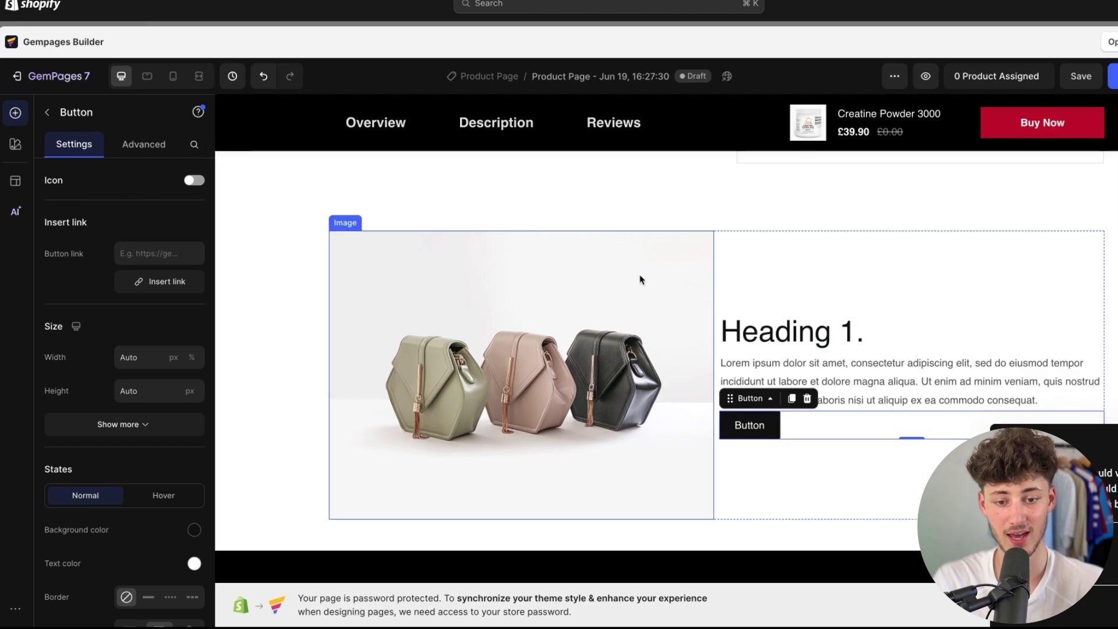
scroll(640, 279, up, 6)
scroll(641, 278, down, 7)
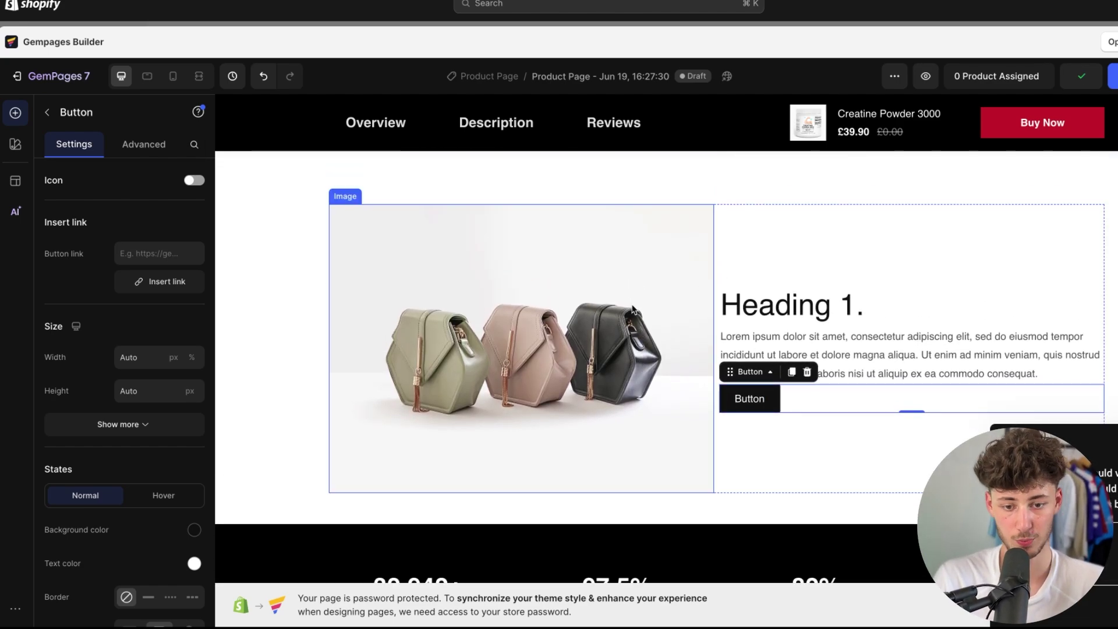
scroll(595, 380, down, 2)
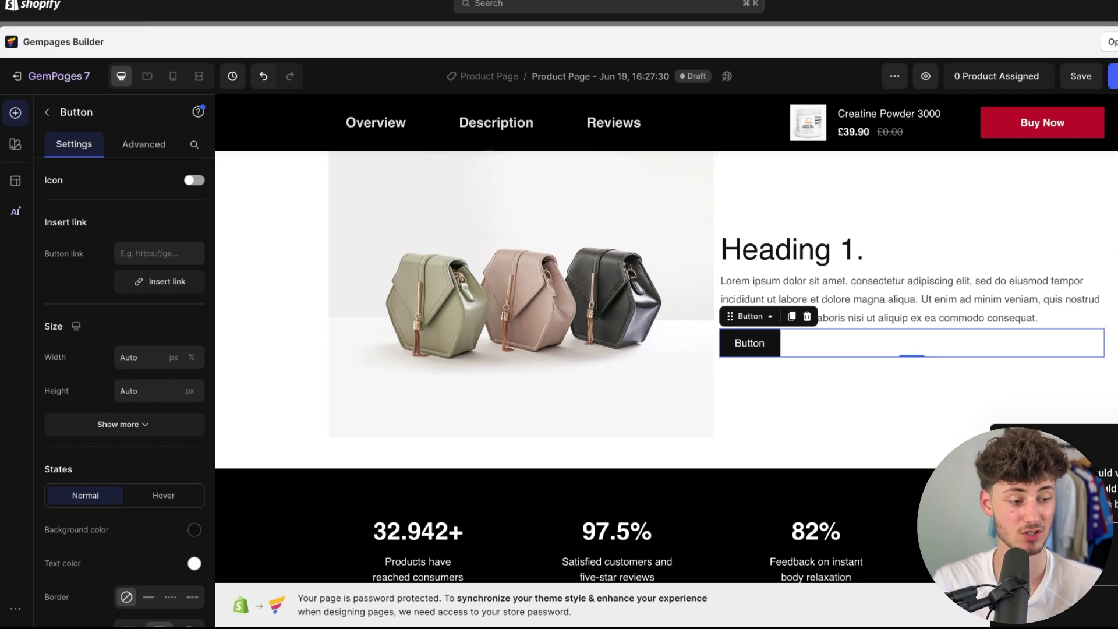
scroll(997, 425, down, 4)
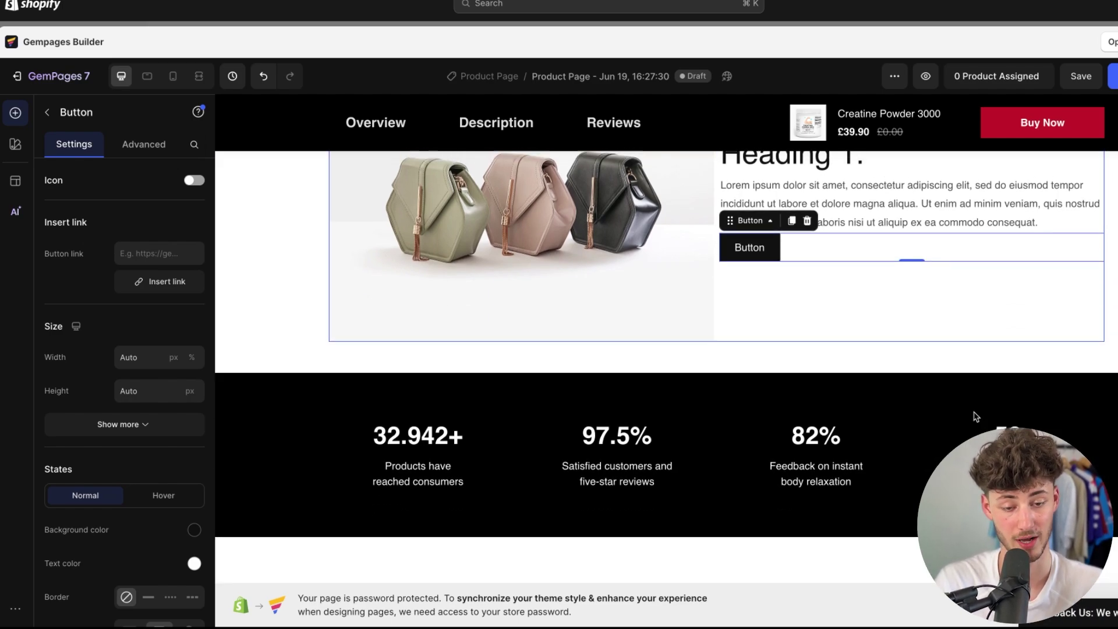
Try a Hero Banner element with left-aligned content beneath the handbag image and text row, and delete the banner.
scroll(778, 471, up, 3)
click(47, 112)
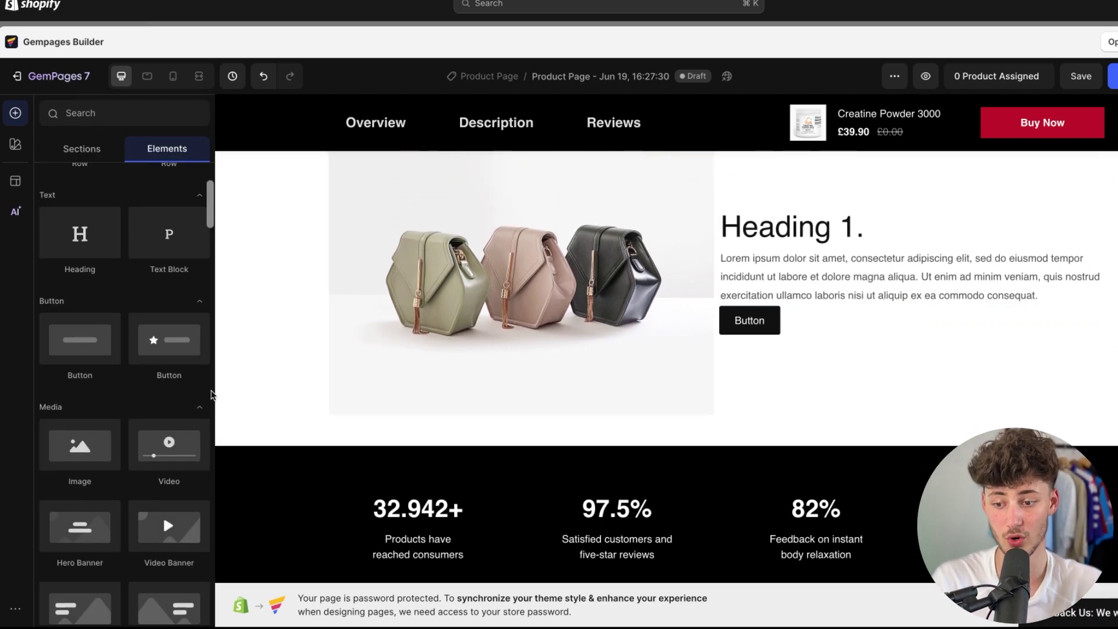
scroll(111, 464, down, 4)
drag(111, 465, 469, 448)
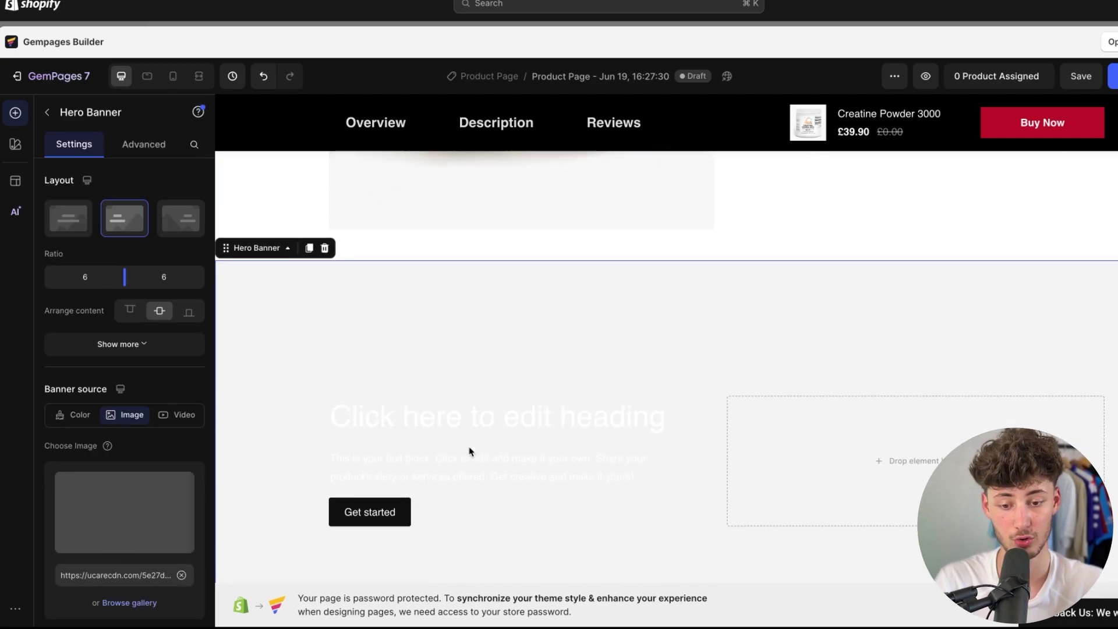
scroll(471, 452, up, 1)
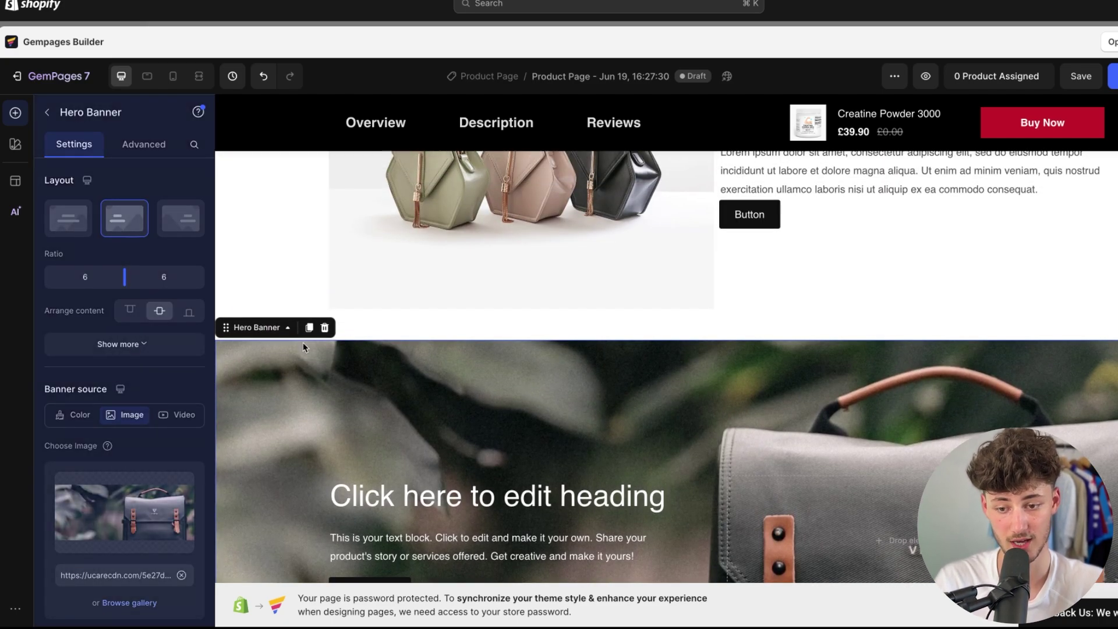
click(325, 328)
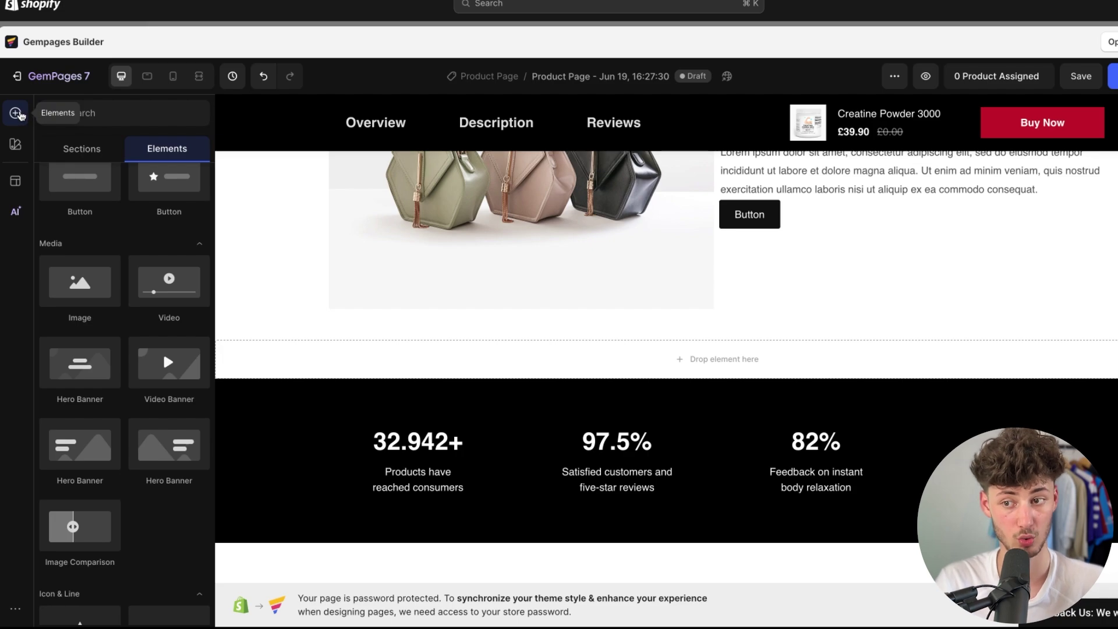
Examine the available elements and the ready-made Hero Section, Brands and Product Detail section designs.
scroll(93, 292, down, 3)
scroll(93, 291, up, 5)
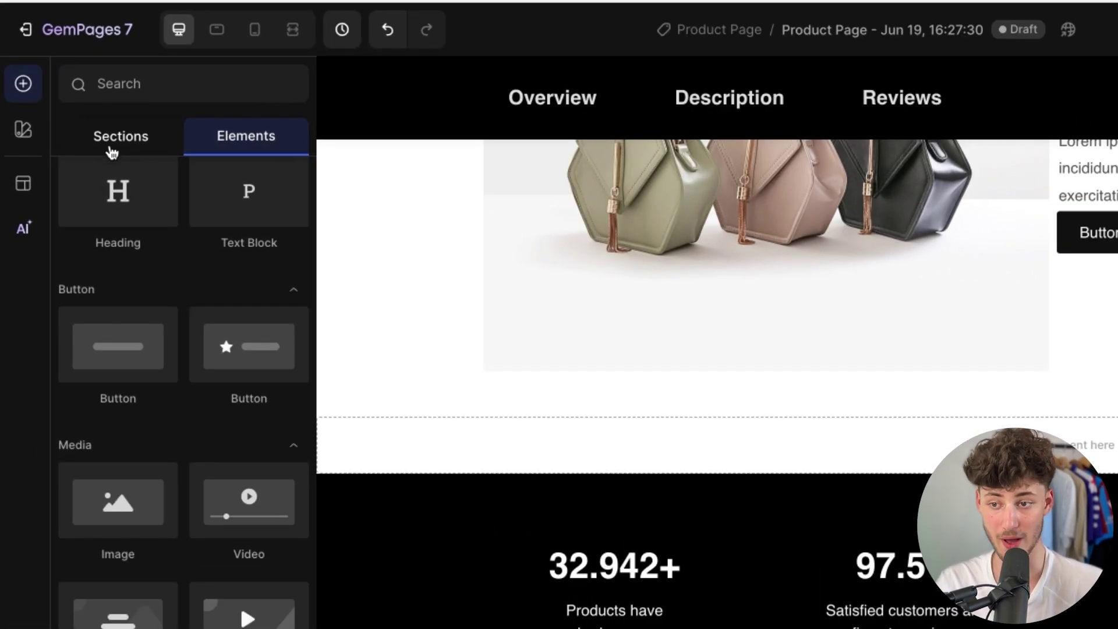
click(129, 143)
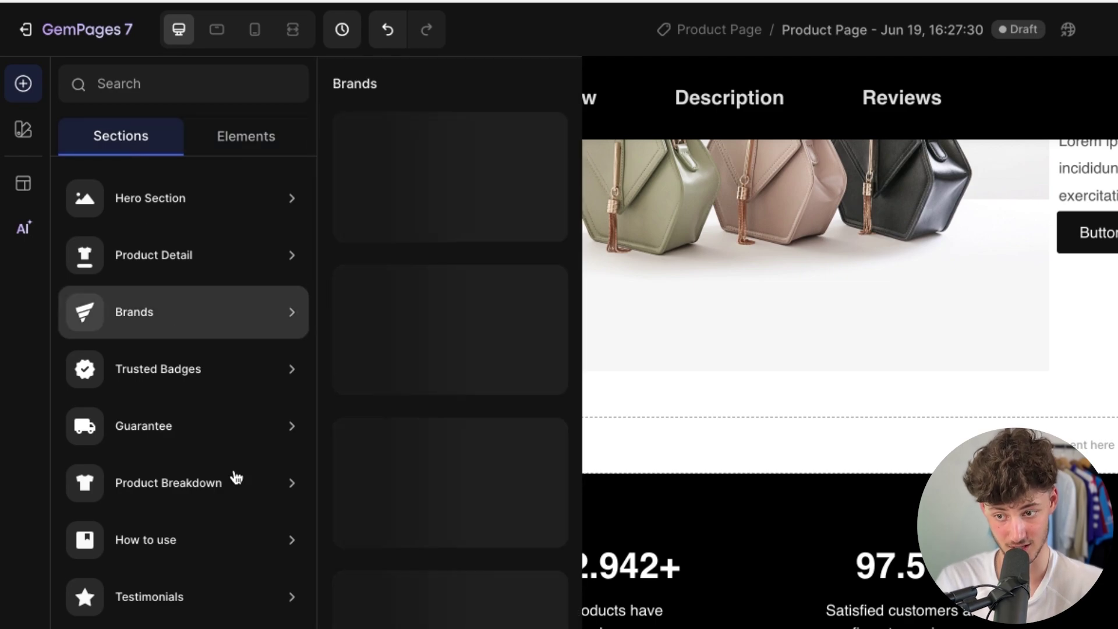
scroll(225, 489, down, 1)
scroll(225, 489, up, 1)
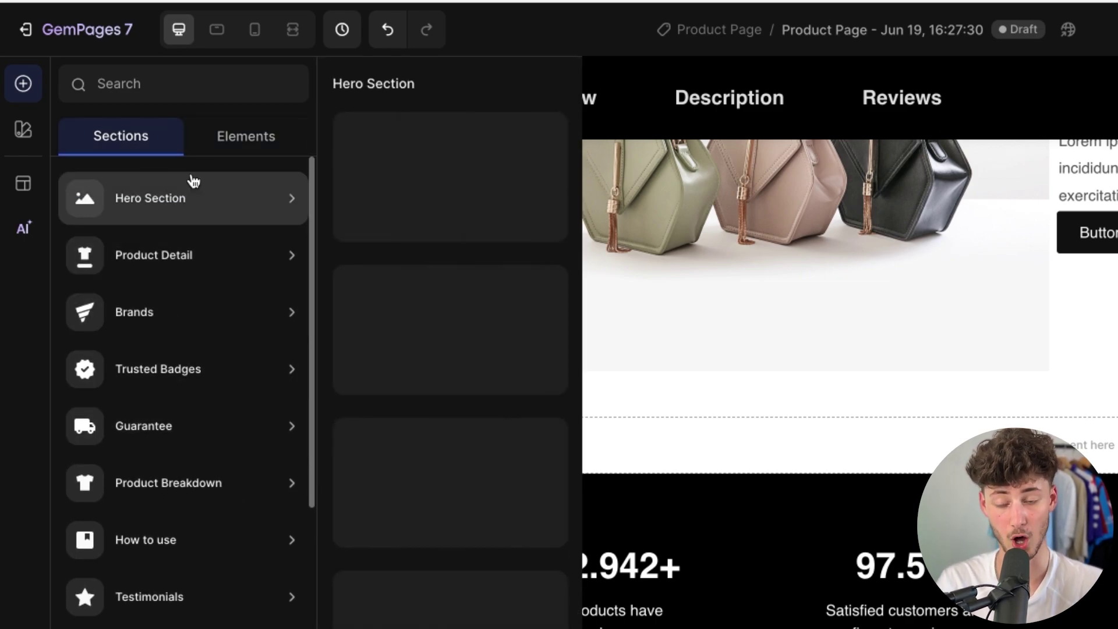
scroll(450, 367, down, 10)
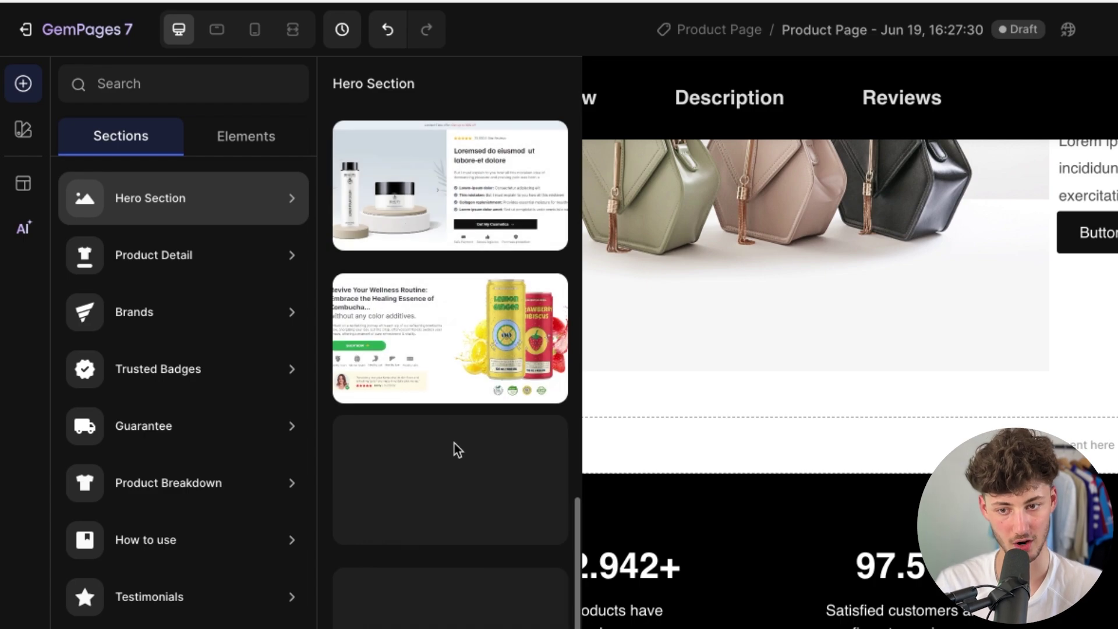
scroll(457, 449, up, 3)
scroll(458, 450, up, 5)
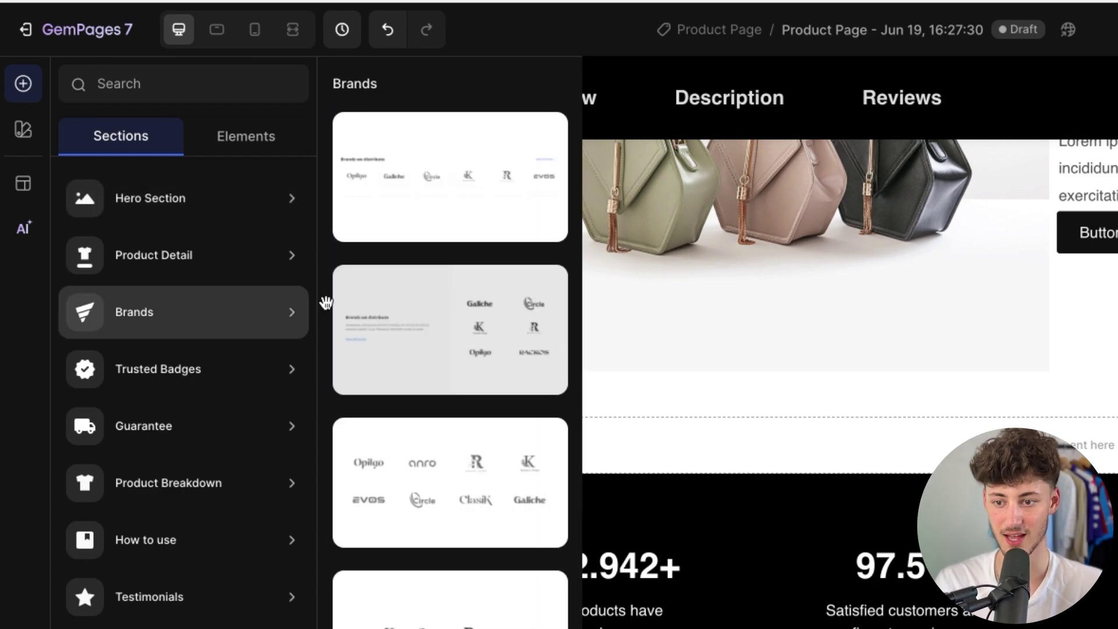
mouse_move(274, 277)
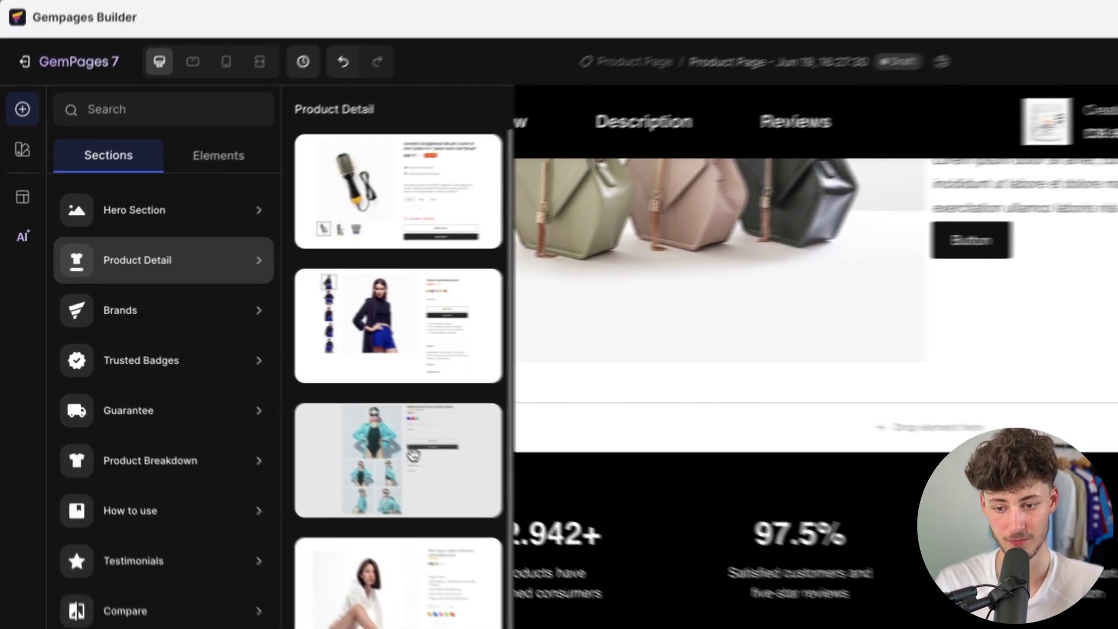
click(449, 208)
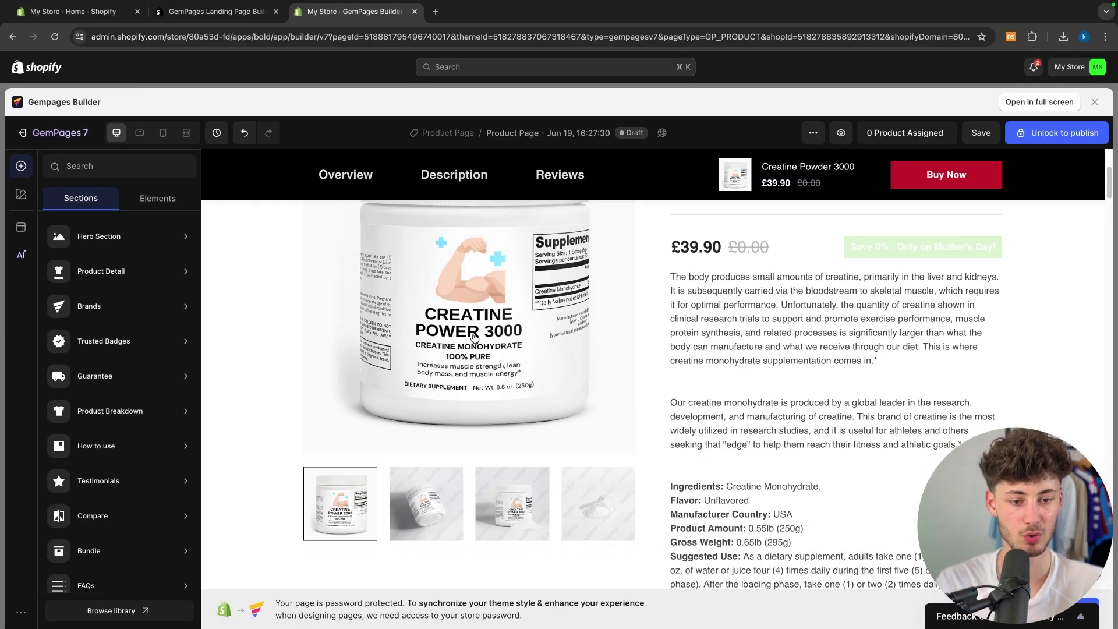
Delete the entire product section headed "Great Health Gift For Your Family" beneath the page's navigation bar.
scroll(474, 338, up, 4)
scroll(779, 265, down, 2)
scroll(826, 376, up, 2)
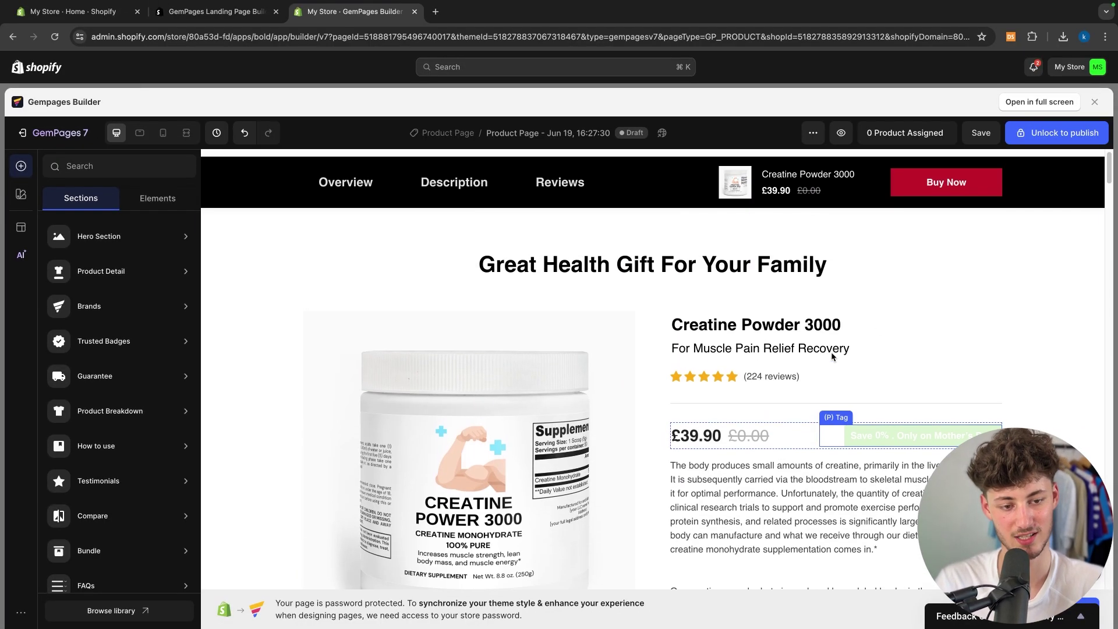
click(836, 378)
click(809, 257)
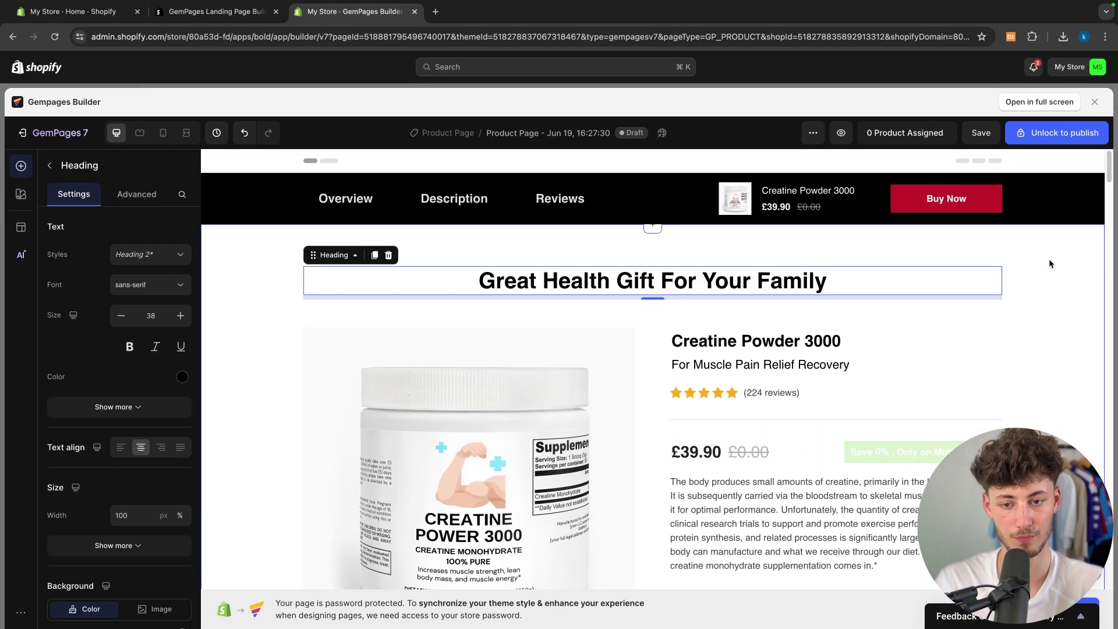
click(1005, 268)
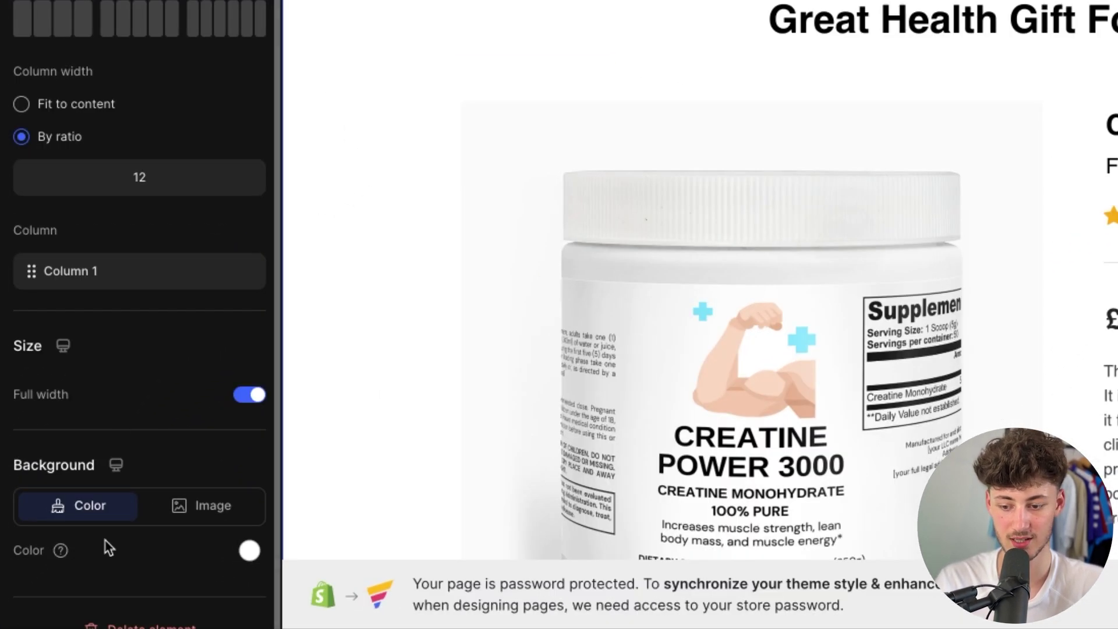
scroll(128, 576, down, 1)
click(150, 607)
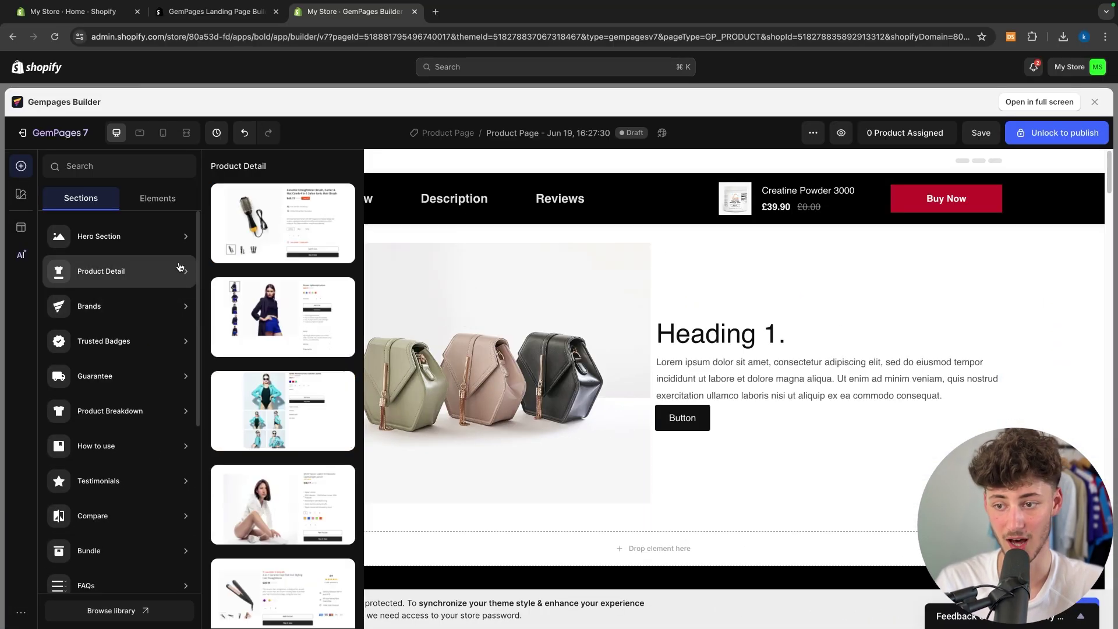
Insert the Product Detail section design showing the seated woman in white directly above the handbag image row.
scroll(280, 407, down, 1)
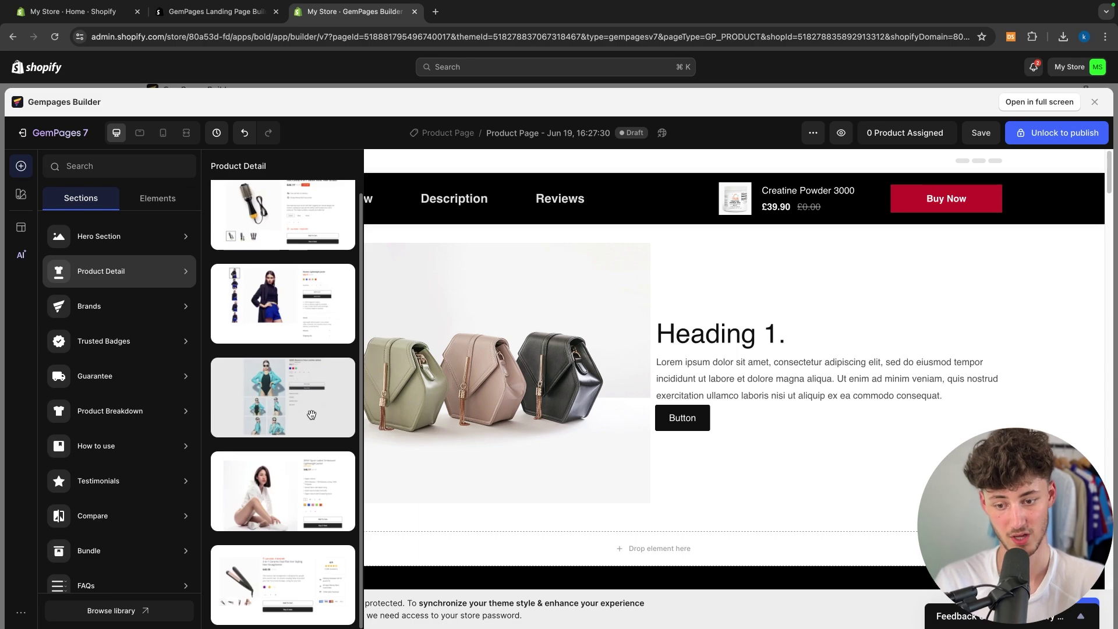
drag(334, 517, 532, 225)
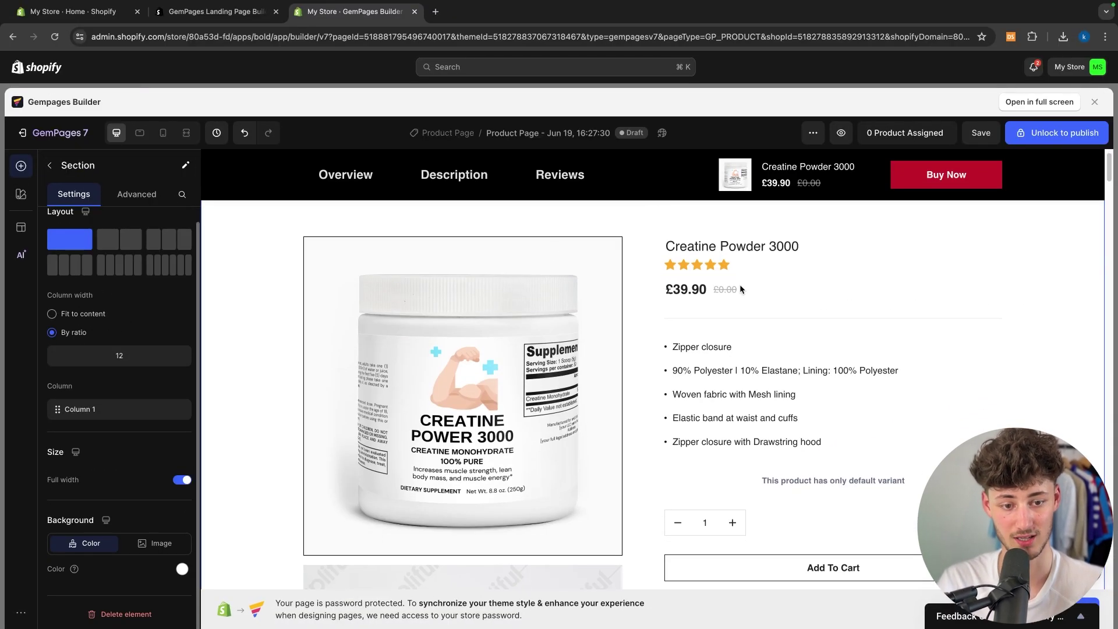
scroll(714, 273, down, 1)
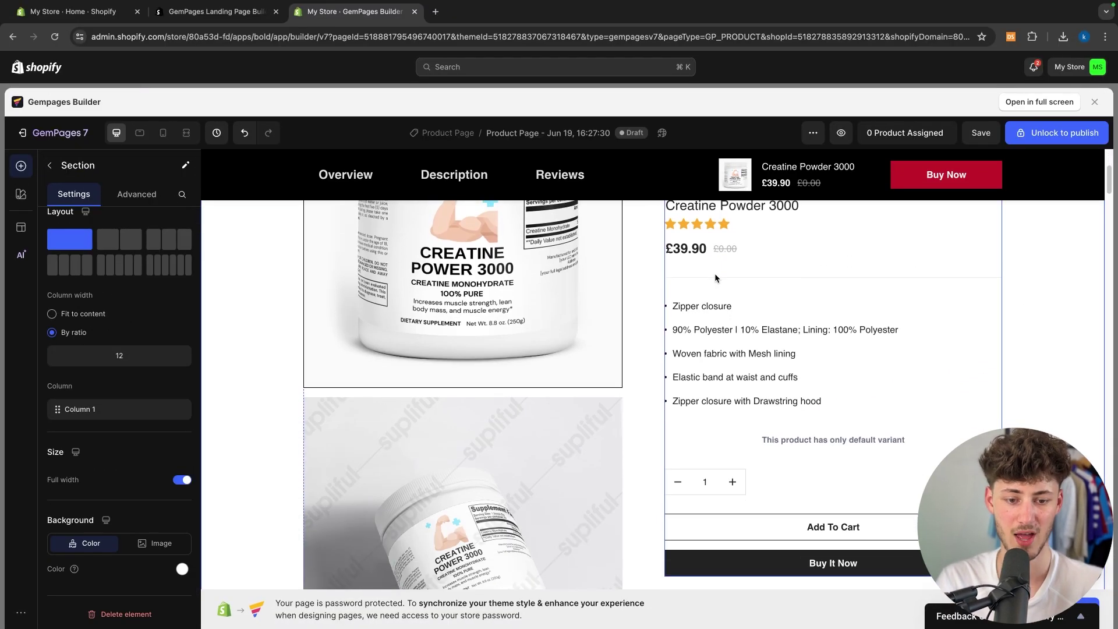
scroll(715, 274, down, 6)
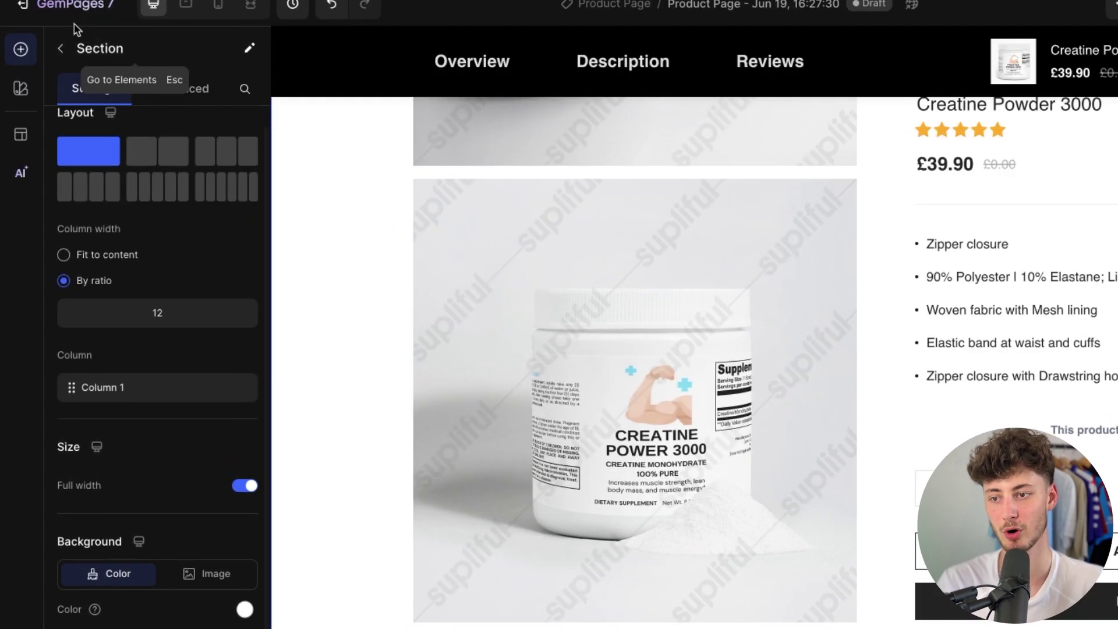
Examine the Trusted Badges, Guarantee, Product Breakdown, How to use and Testimonials section designs.
click(57, 52)
mouse_move(175, 282)
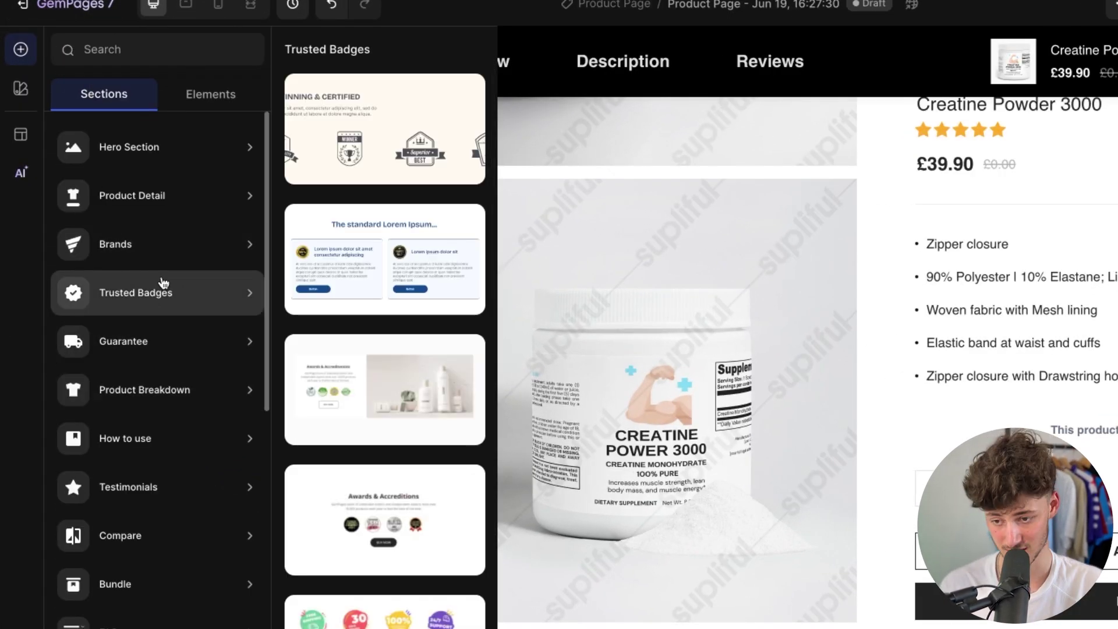
mouse_move(166, 355)
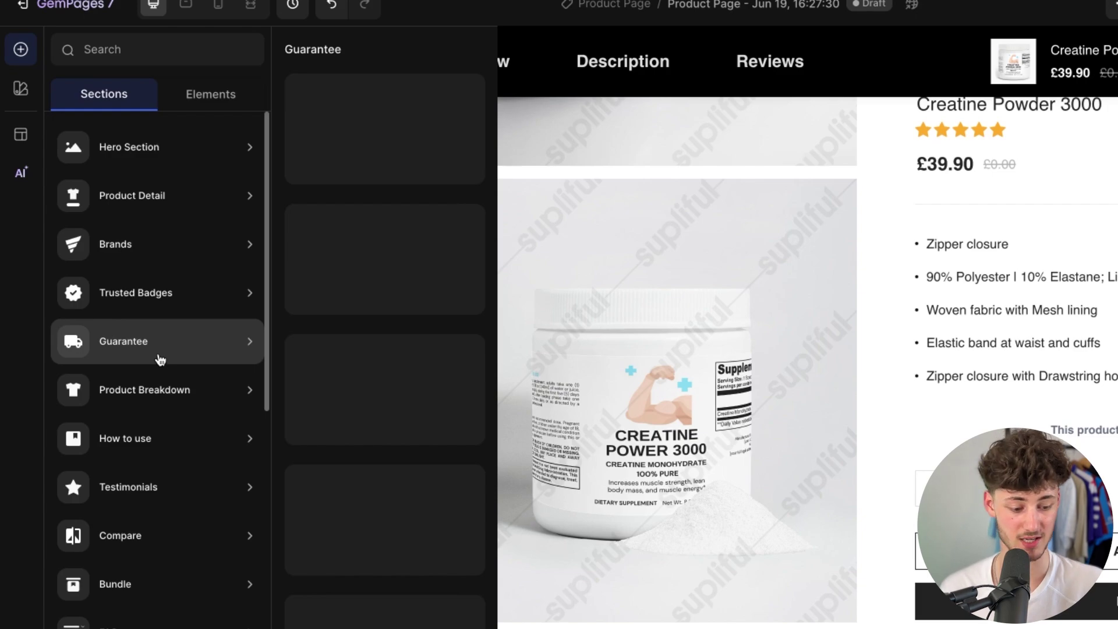
mouse_move(154, 404)
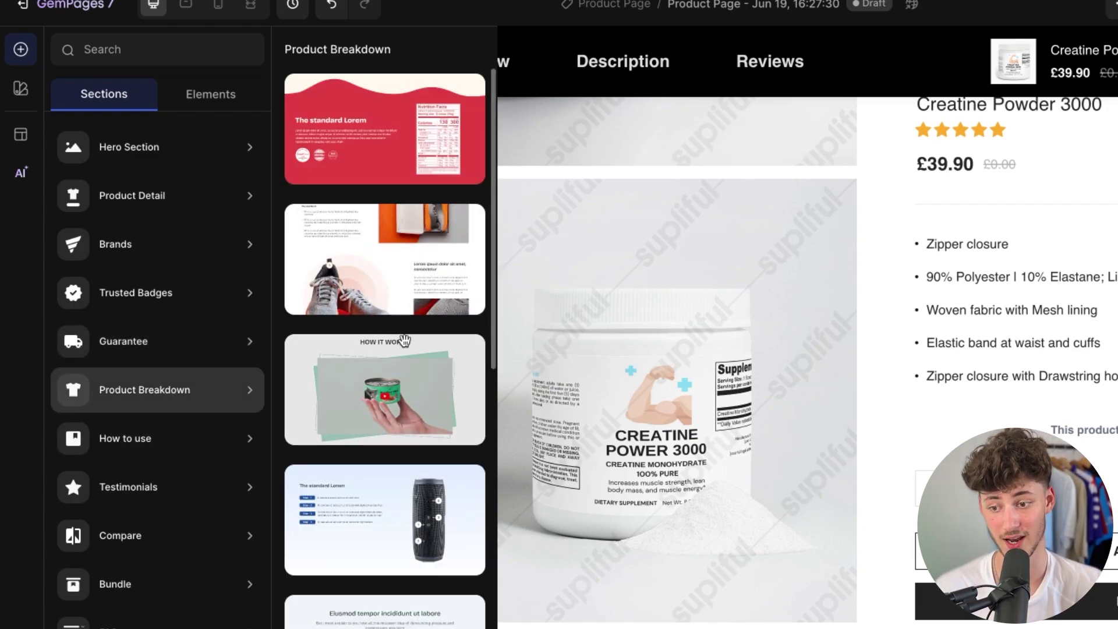
scroll(393, 443, down, 2)
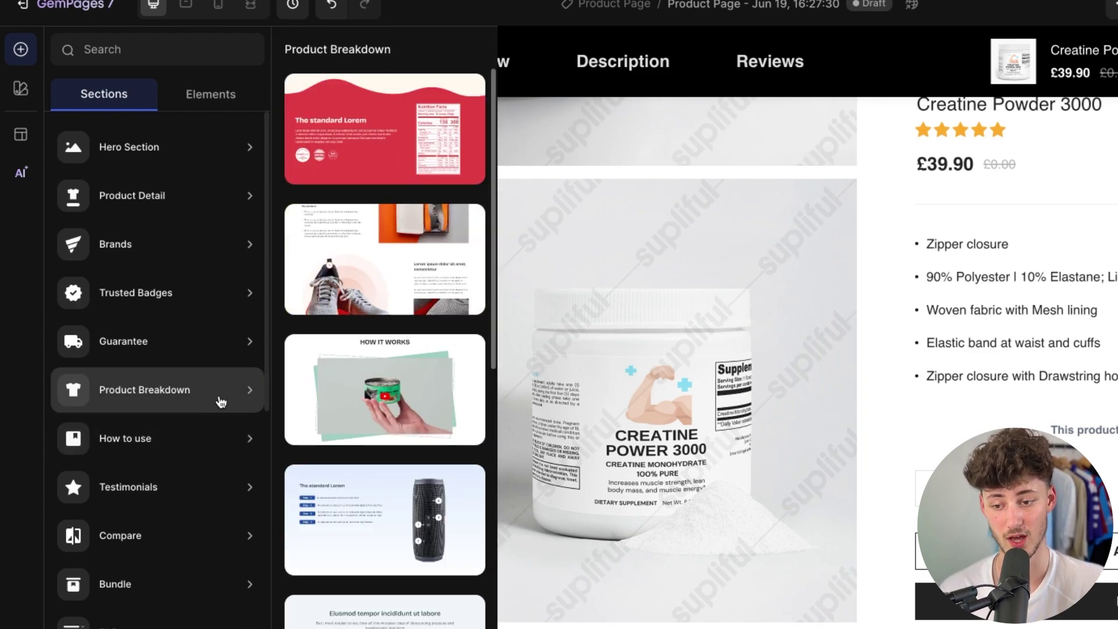
mouse_move(233, 391)
scroll(377, 397, down, 10)
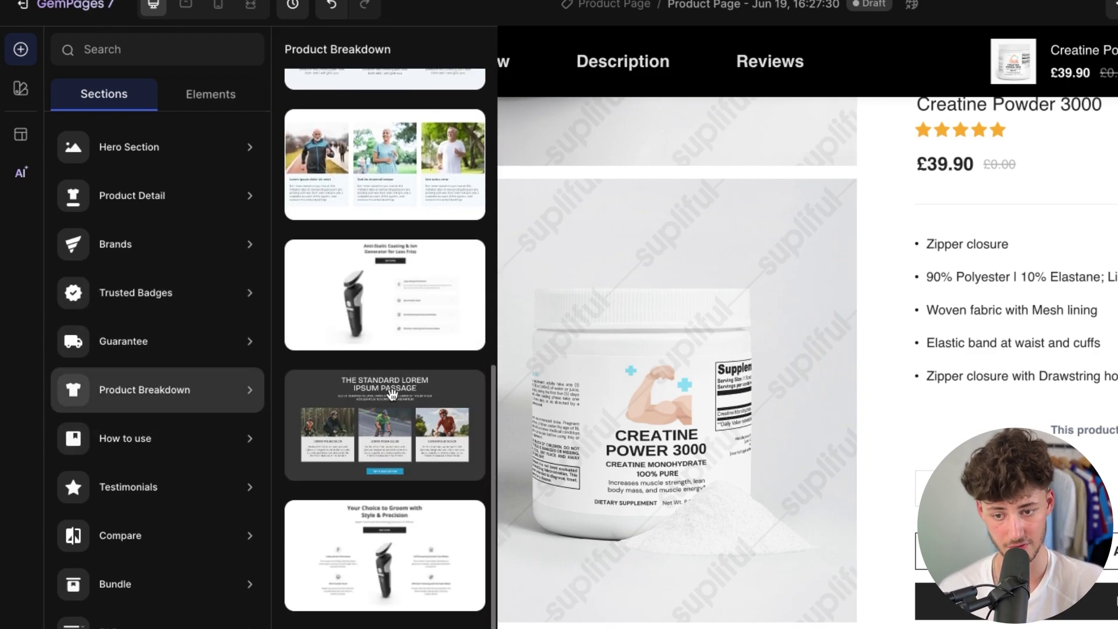
scroll(428, 447, down, 5)
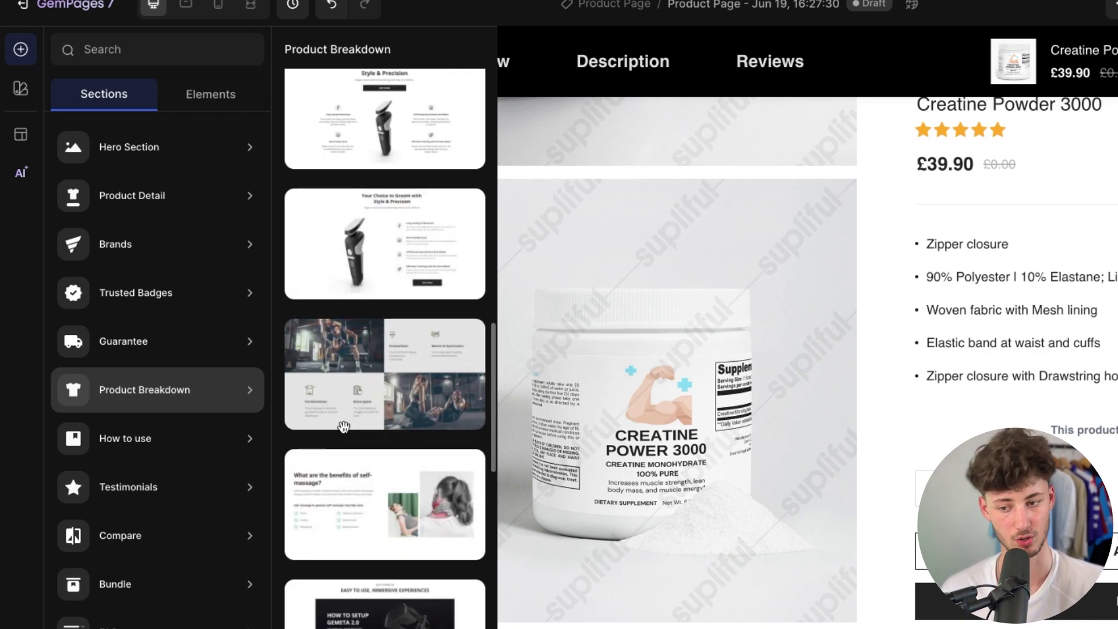
mouse_move(214, 437)
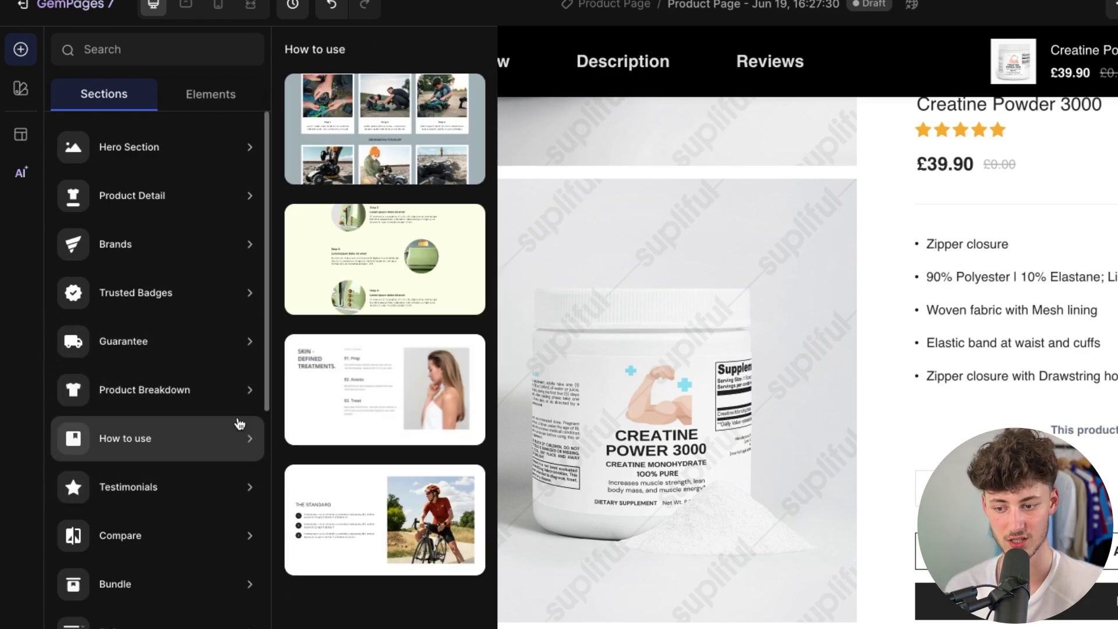
mouse_move(221, 474)
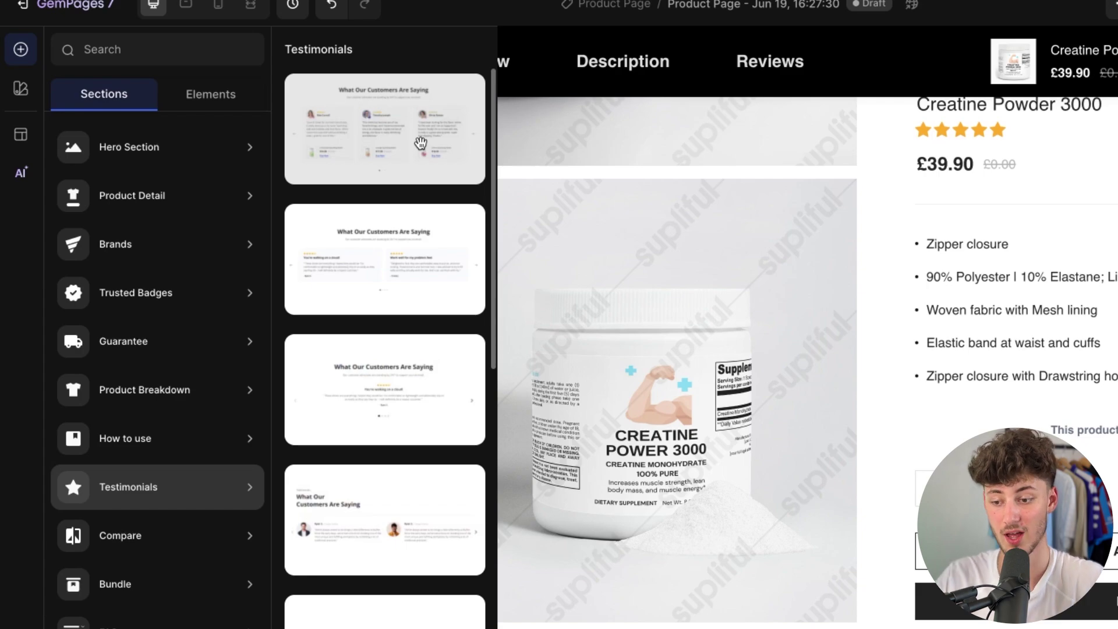
Examine the Compare section designs and the page content beneath the new product section.
click(247, 537)
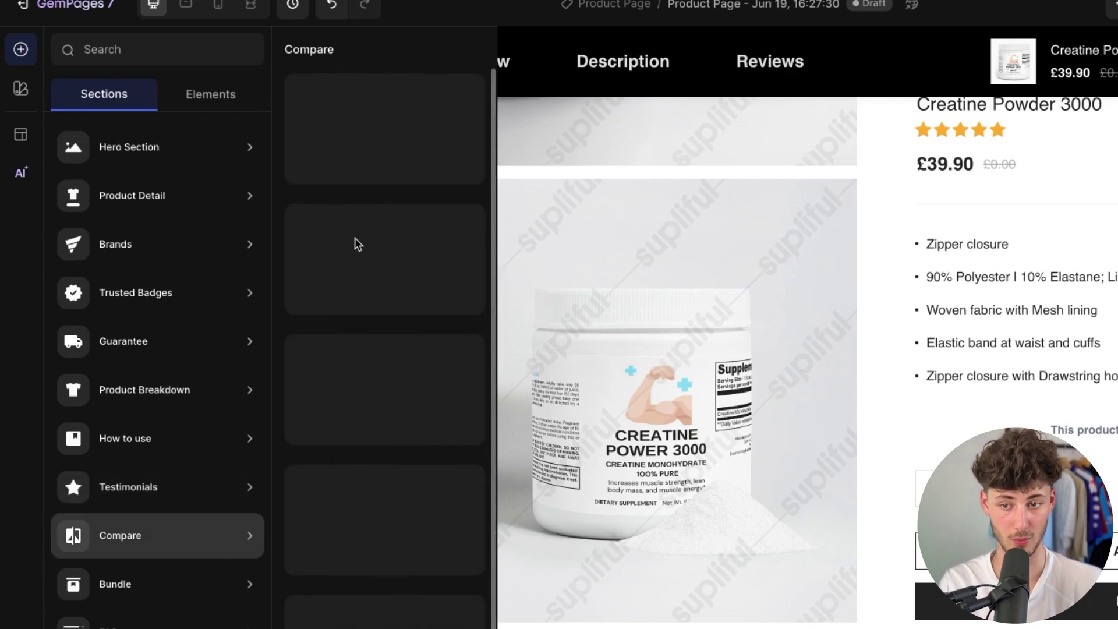
scroll(378, 326, down, 5)
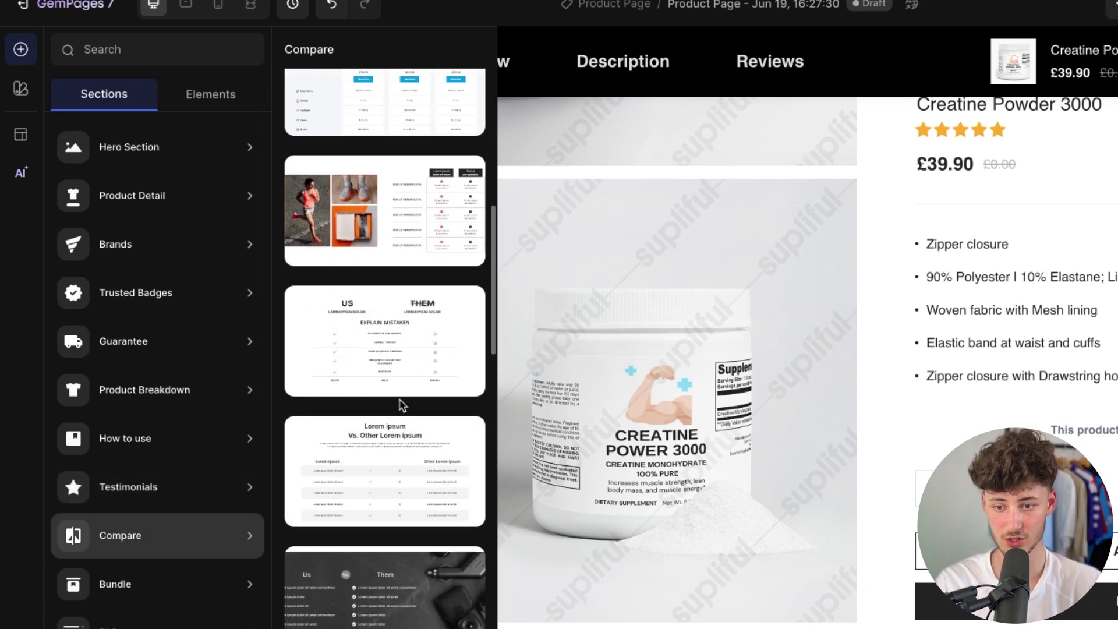
scroll(402, 406, down, 10)
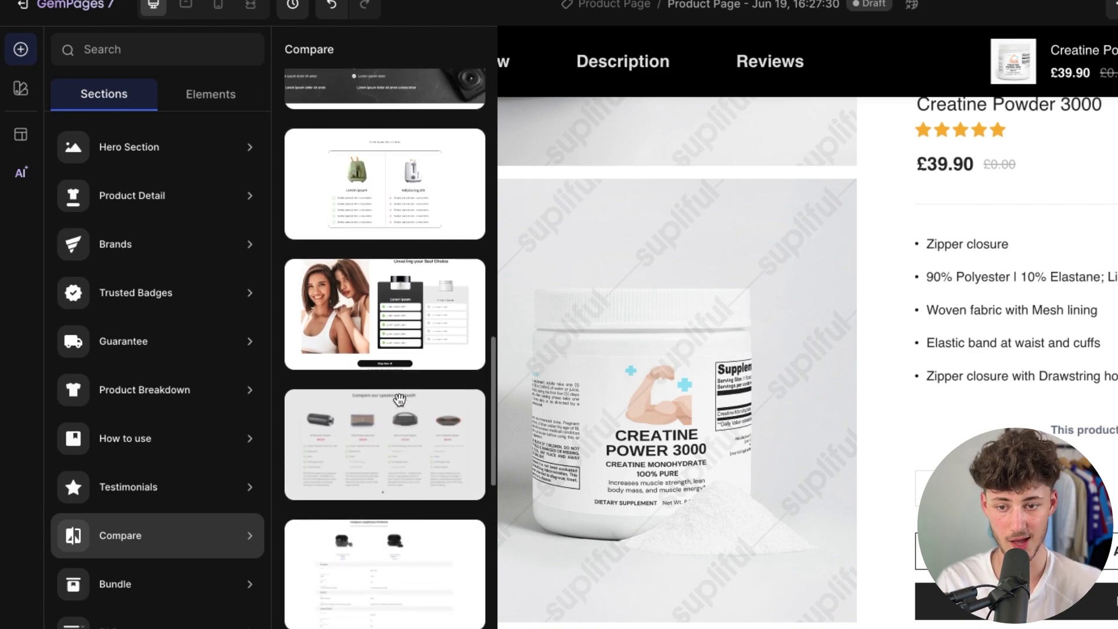
scroll(408, 390, down, 3)
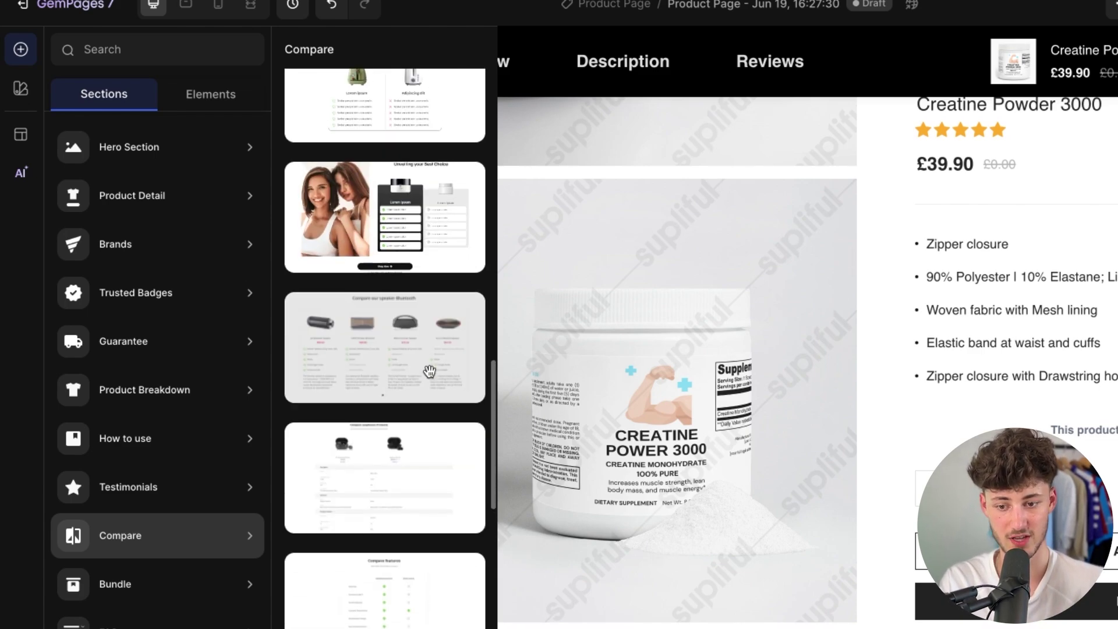
scroll(429, 372, down, 10)
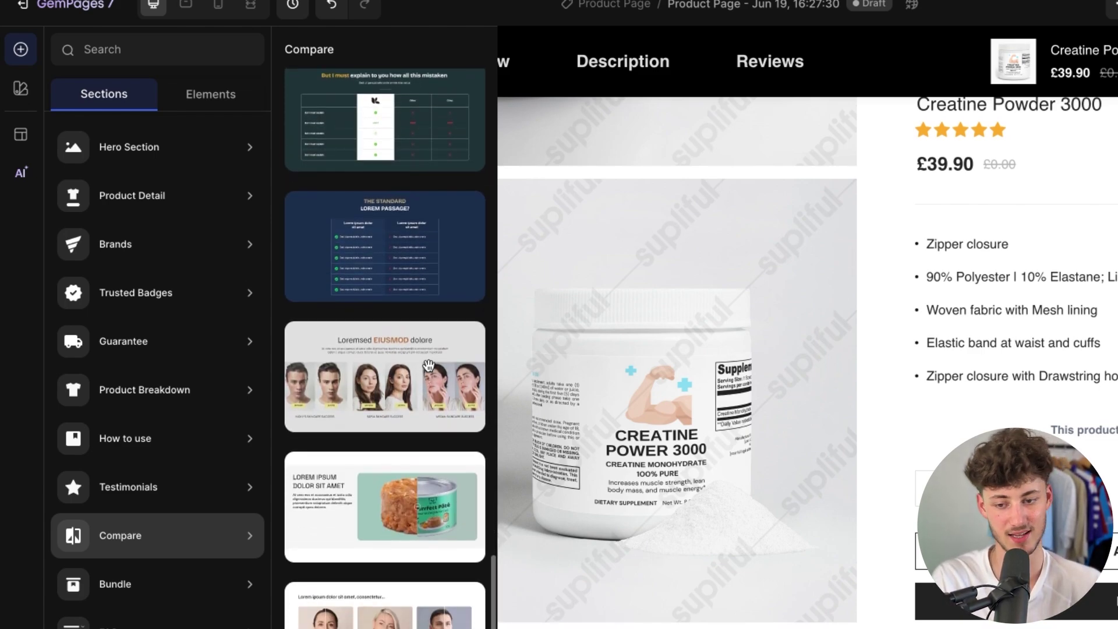
scroll(430, 366, down, 5)
scroll(429, 366, up, 5)
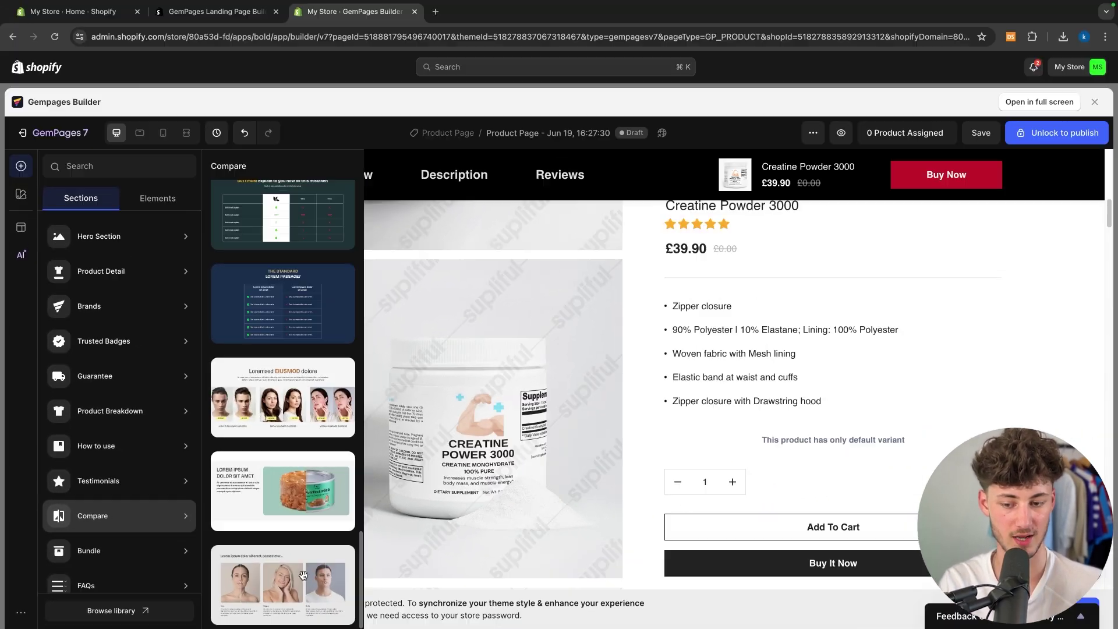
click(445, 623)
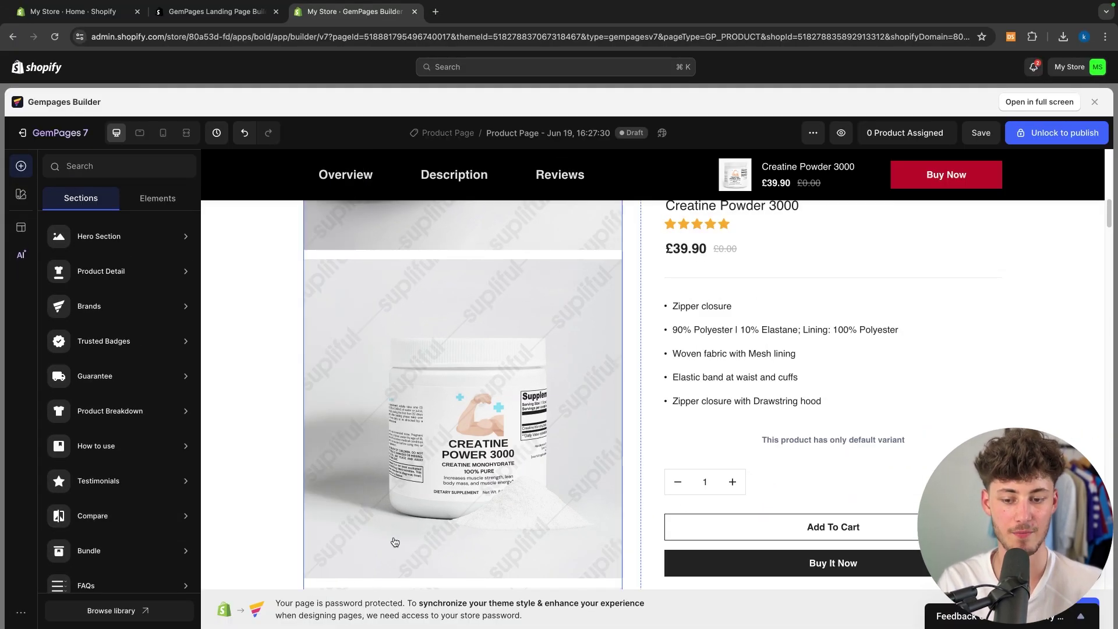
scroll(395, 542, down, 15)
scroll(394, 541, up, 5)
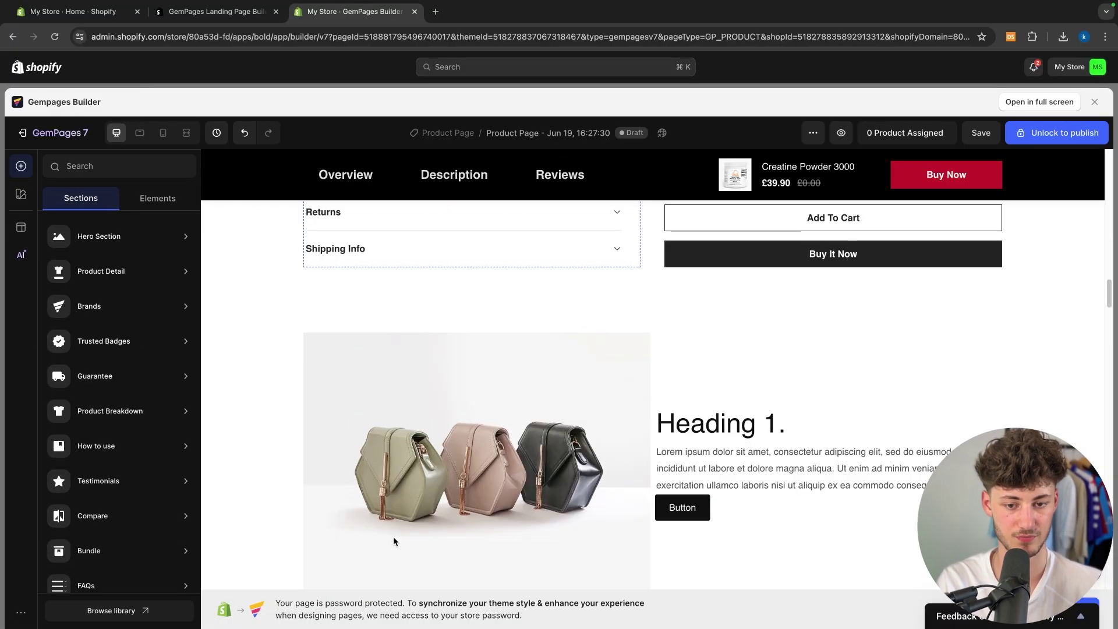
Move the before-and-after sliders on the three Image Comparison portraits below the statistics band.
scroll(393, 541, down, 15)
scroll(394, 541, up, 5)
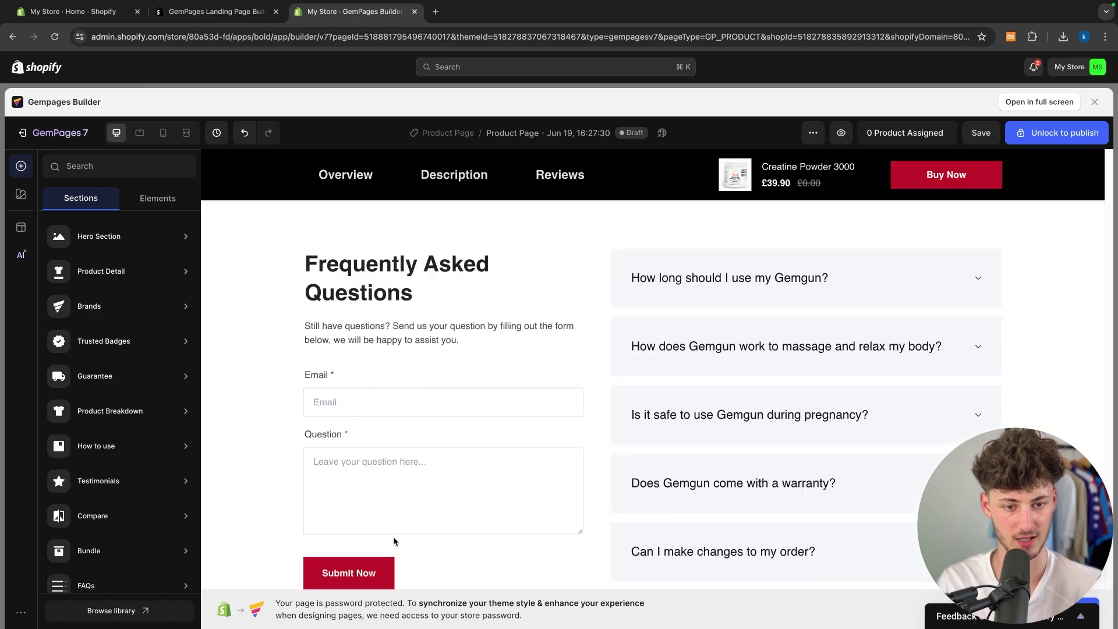
scroll(394, 539, up, 15)
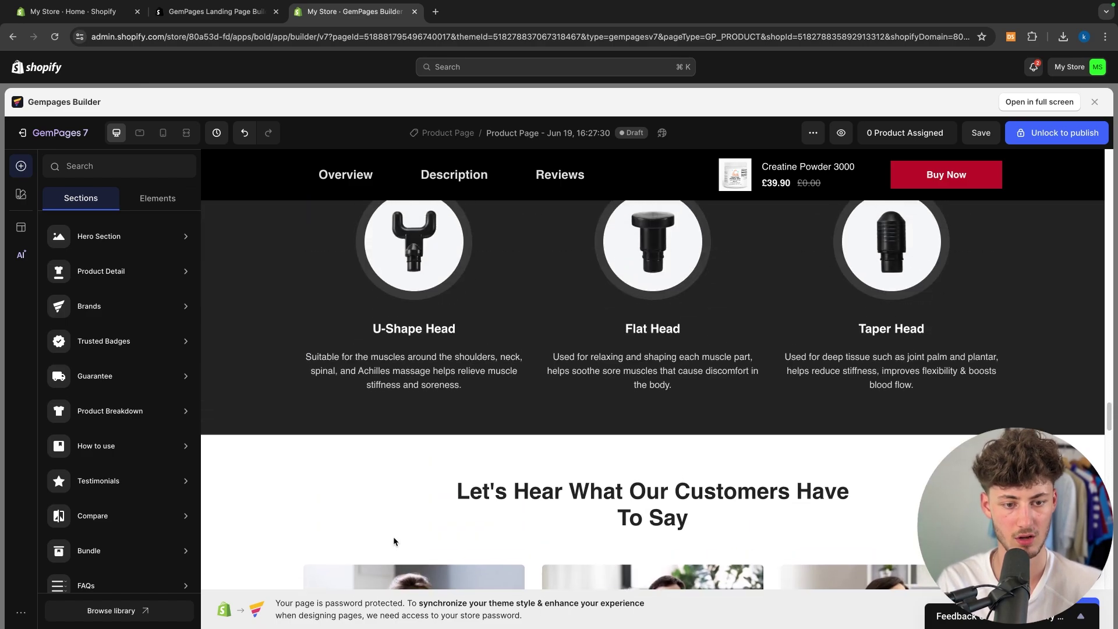
click(571, 482)
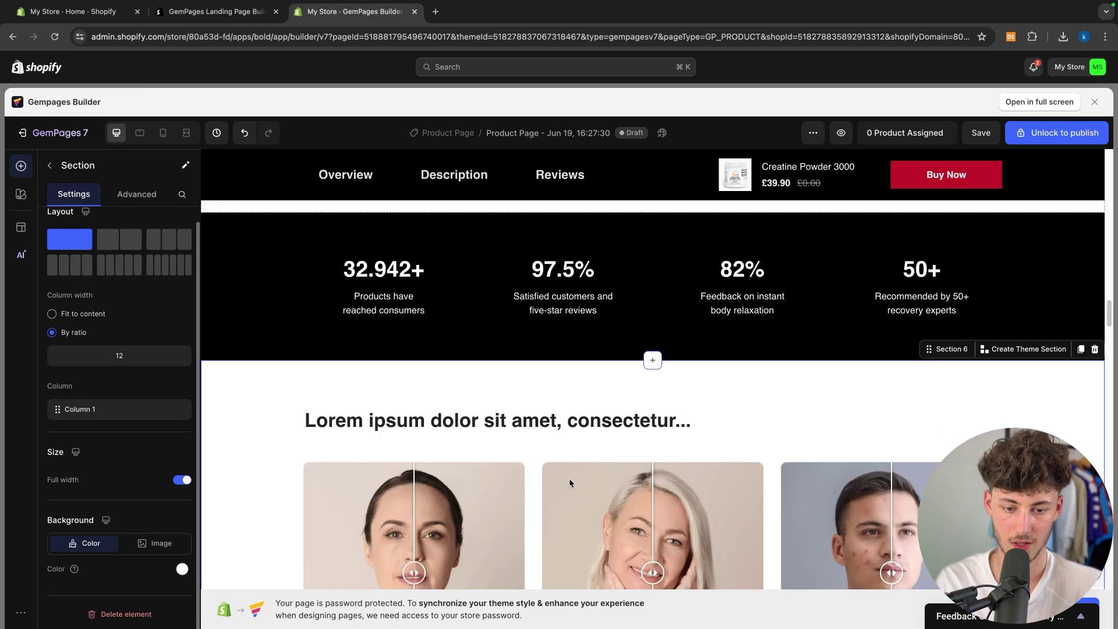
scroll(570, 483, down, 6)
scroll(466, 432, up, 3)
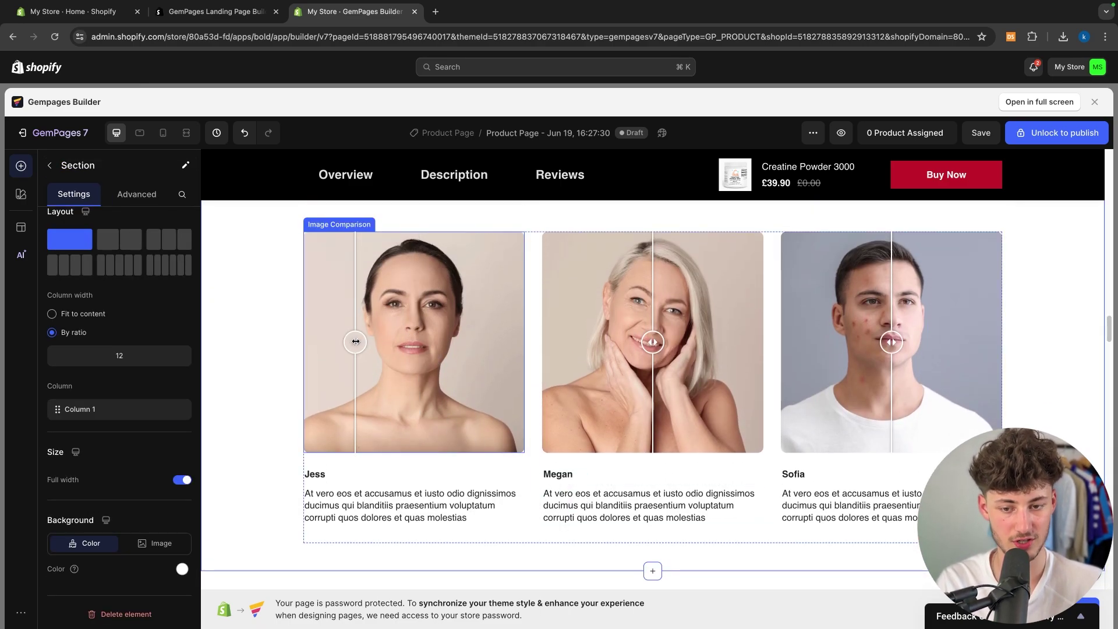
click(389, 336)
drag(653, 344, 725, 335)
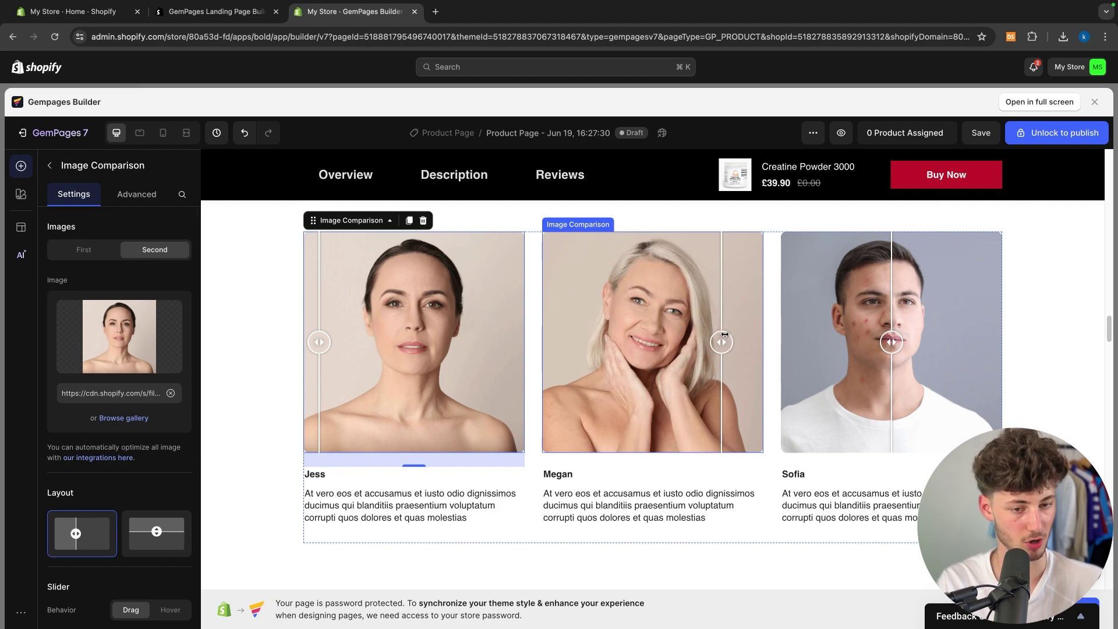
click(586, 336)
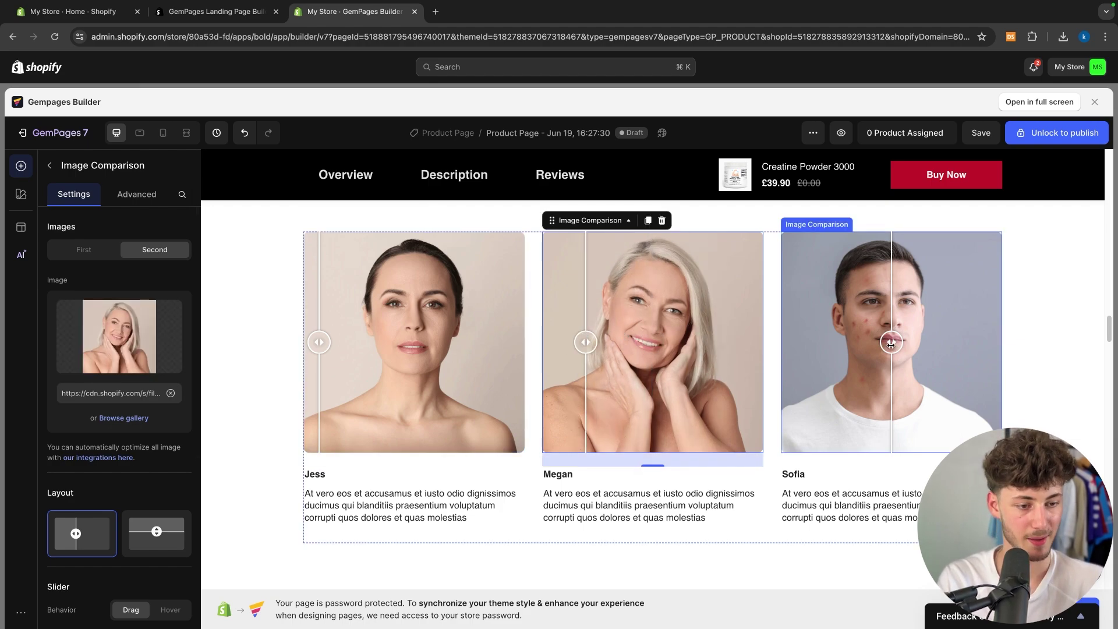
drag(863, 341, 867, 350)
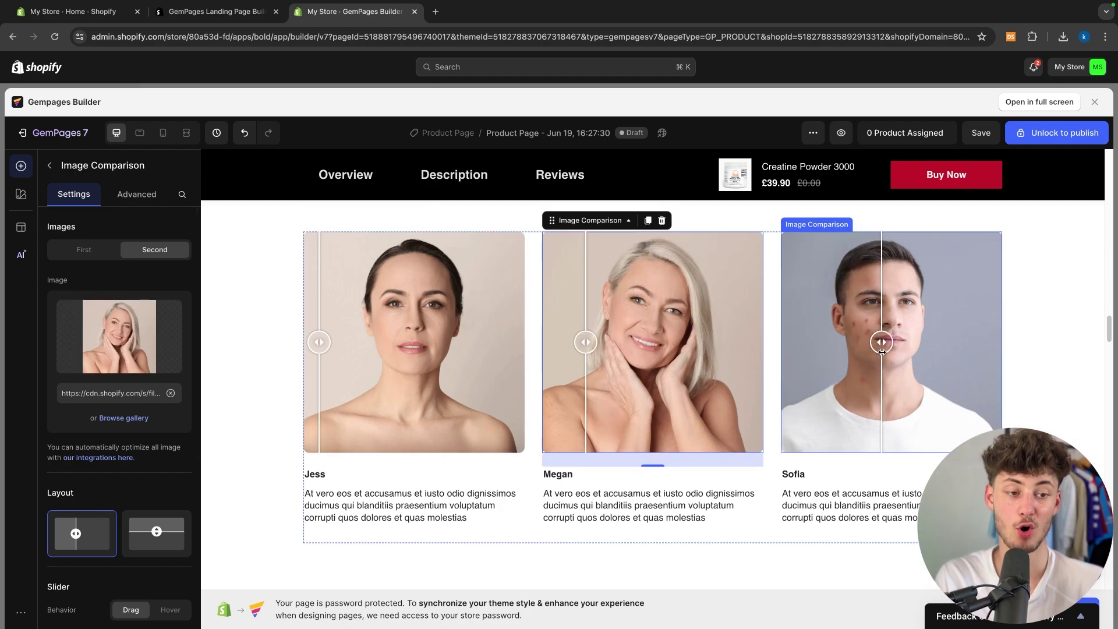
click(882, 351)
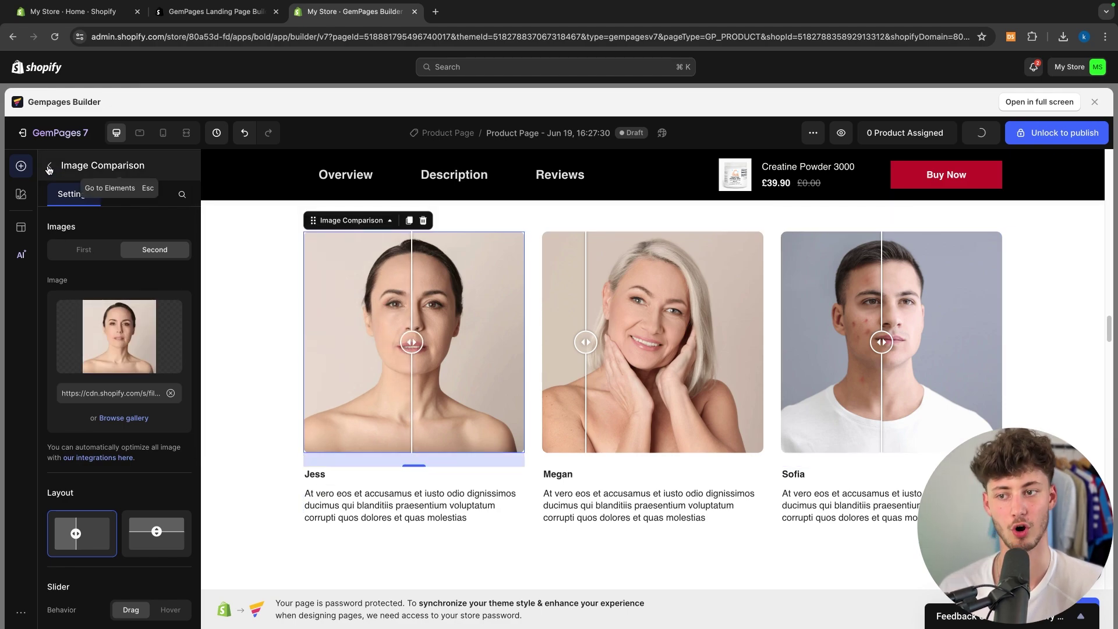
Examine the remaining ready-made section categories, including the Collection, Product List and Blog List designs.
click(21, 166)
scroll(117, 466, down, 5)
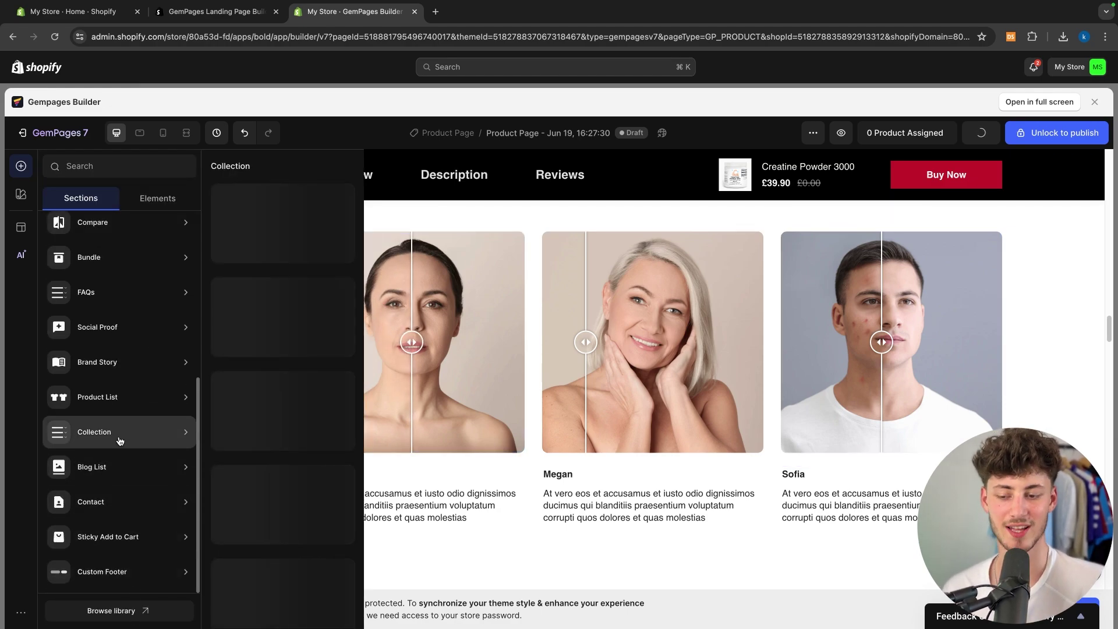
mouse_move(129, 397)
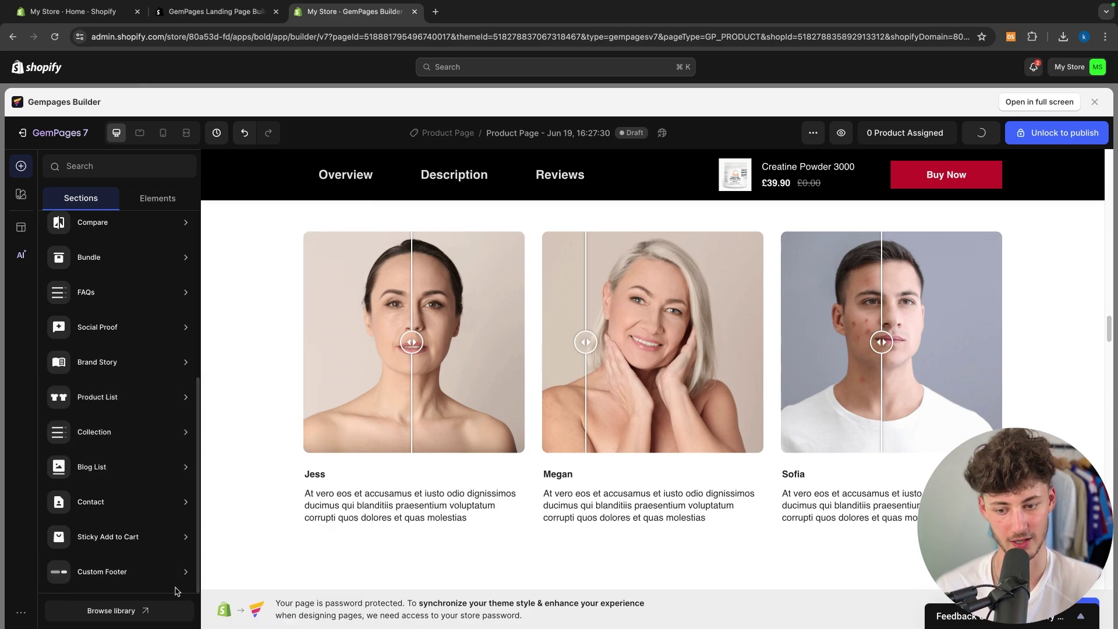
mouse_move(139, 471)
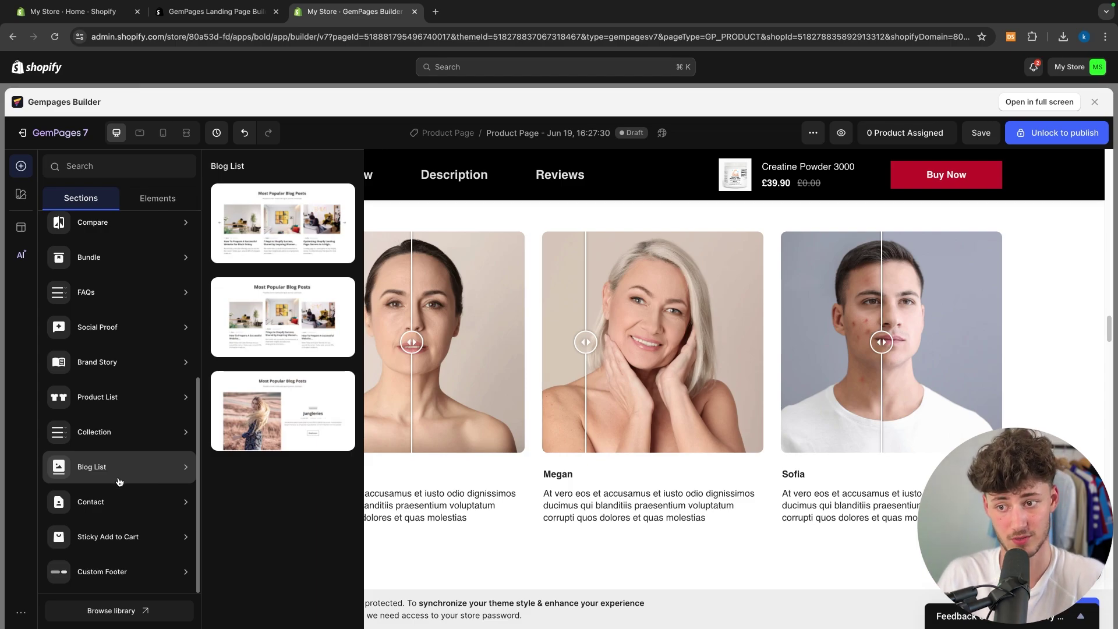
Set the first global button color to the recent blue swatch and apply the updated global styles to all pages.
click(24, 198)
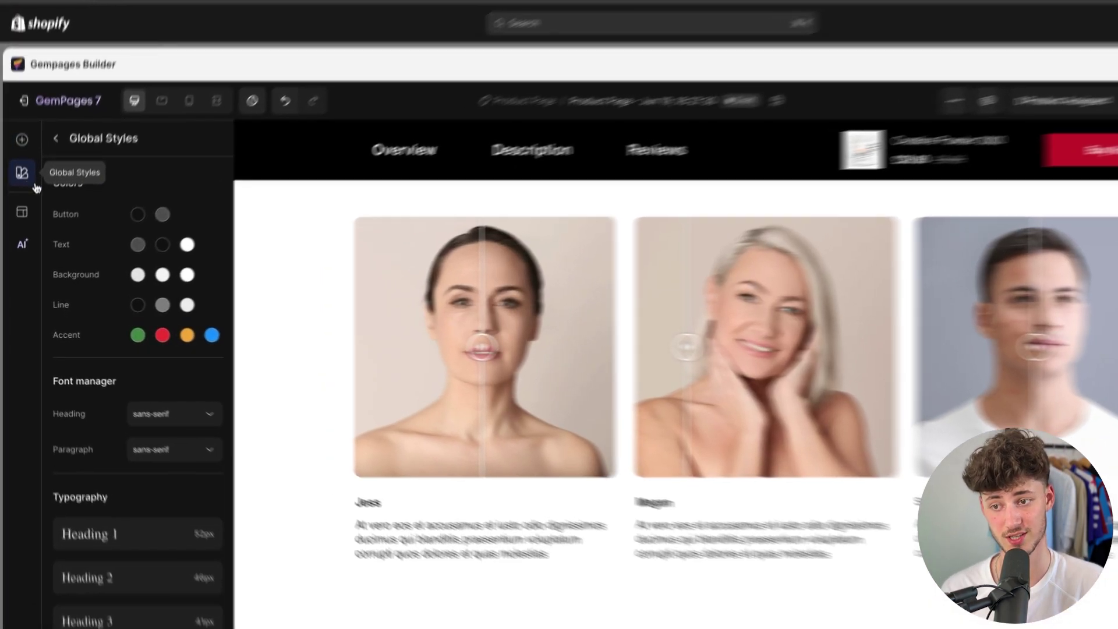
scroll(163, 305, down, 10)
scroll(163, 305, up, 10)
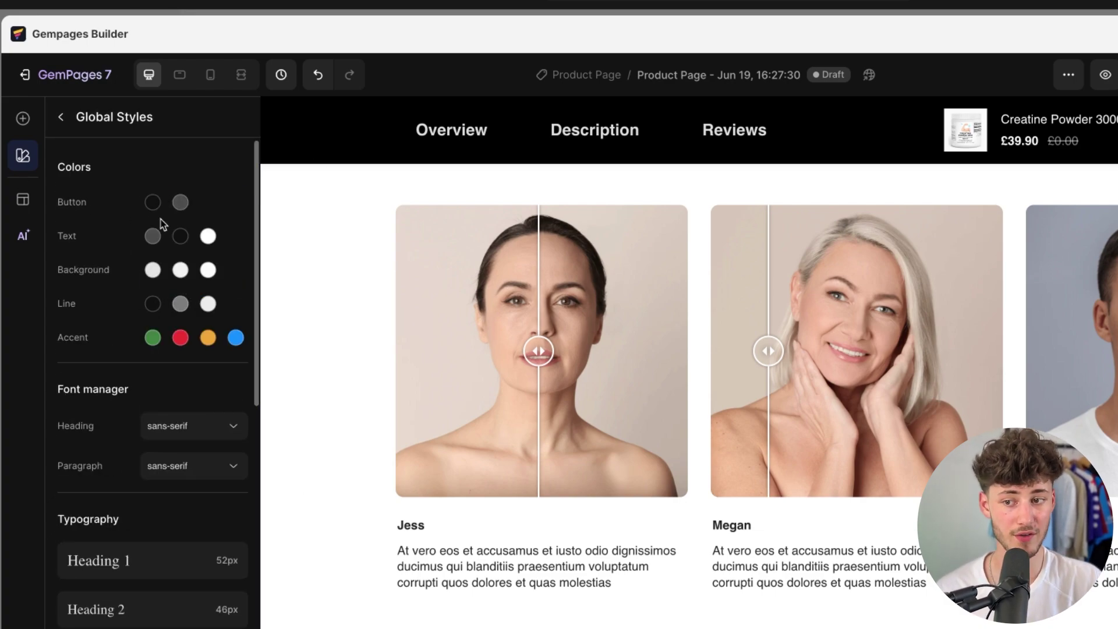
click(155, 200)
scroll(653, 438, up, 10)
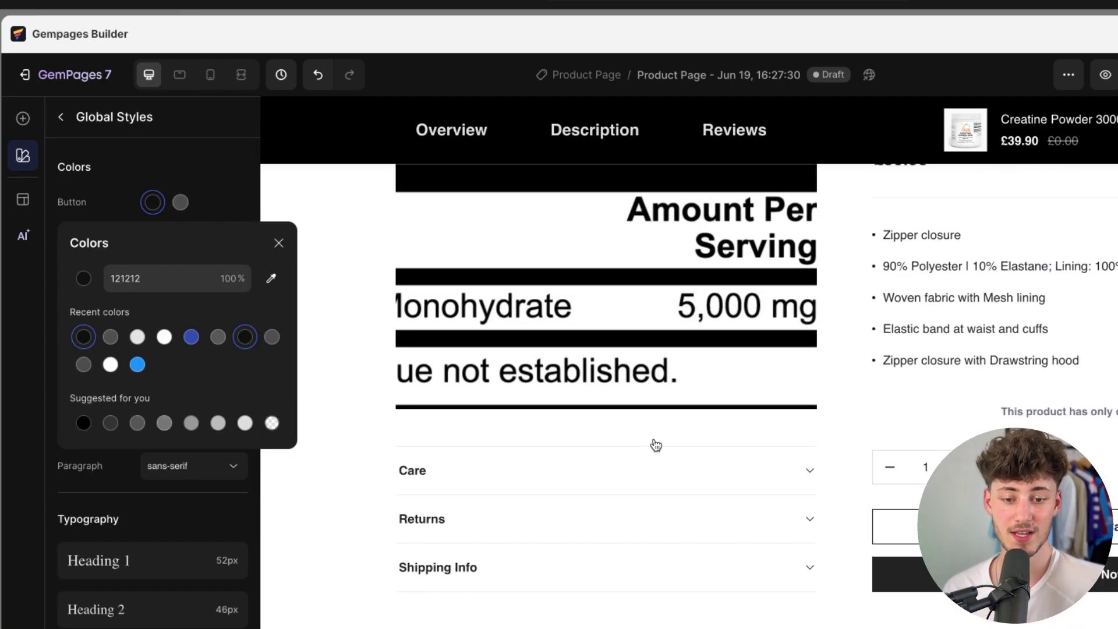
scroll(655, 441, down, 5)
scroll(655, 442, up, 5)
click(191, 337)
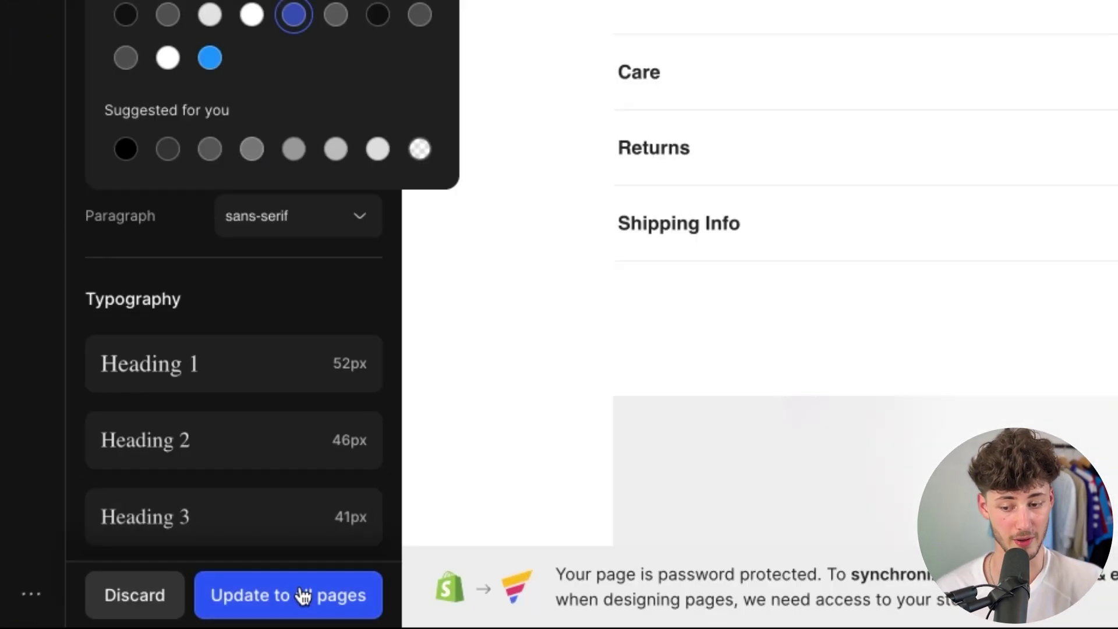
click(146, 613)
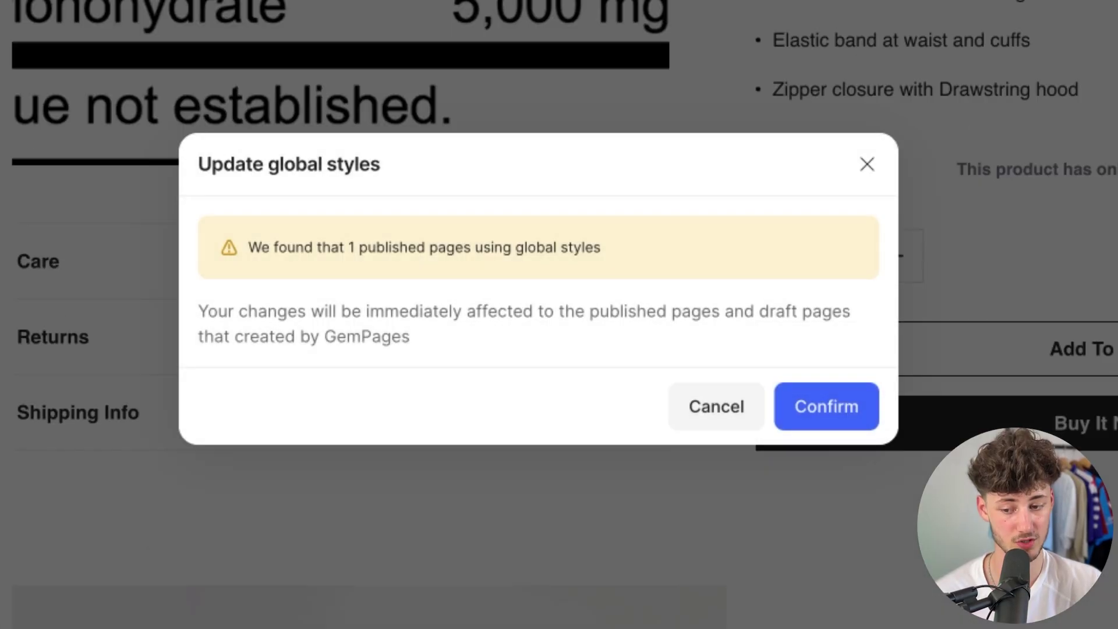
click(707, 438)
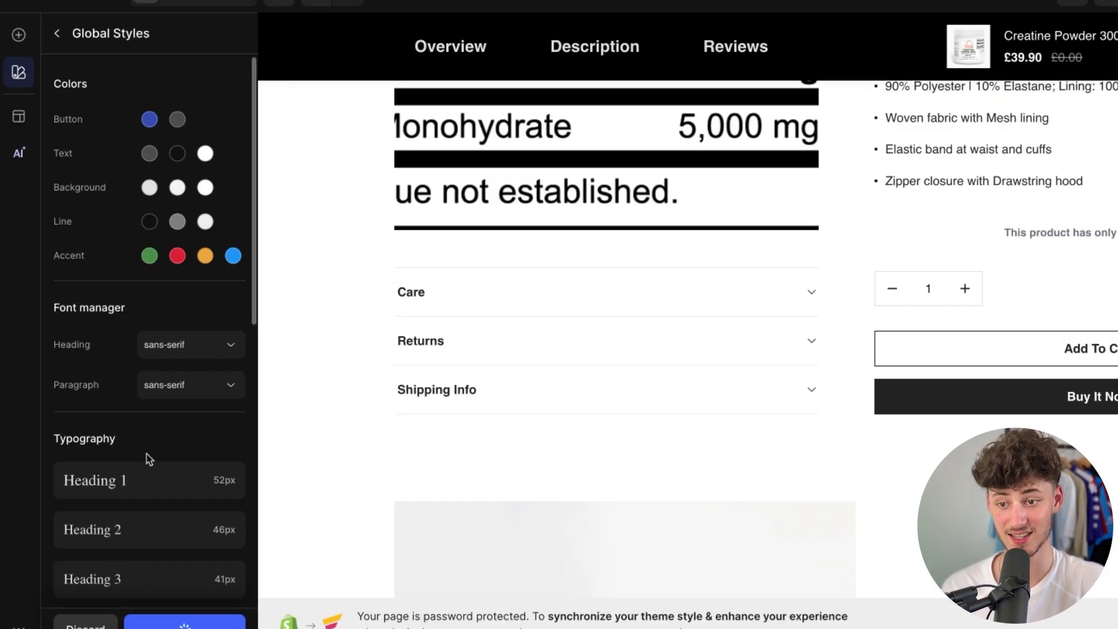
Examine the global typography, spacing, default row width and corner settings.
scroll(119, 486, down, 3)
scroll(124, 154, up, 5)
scroll(112, 217, down, 5)
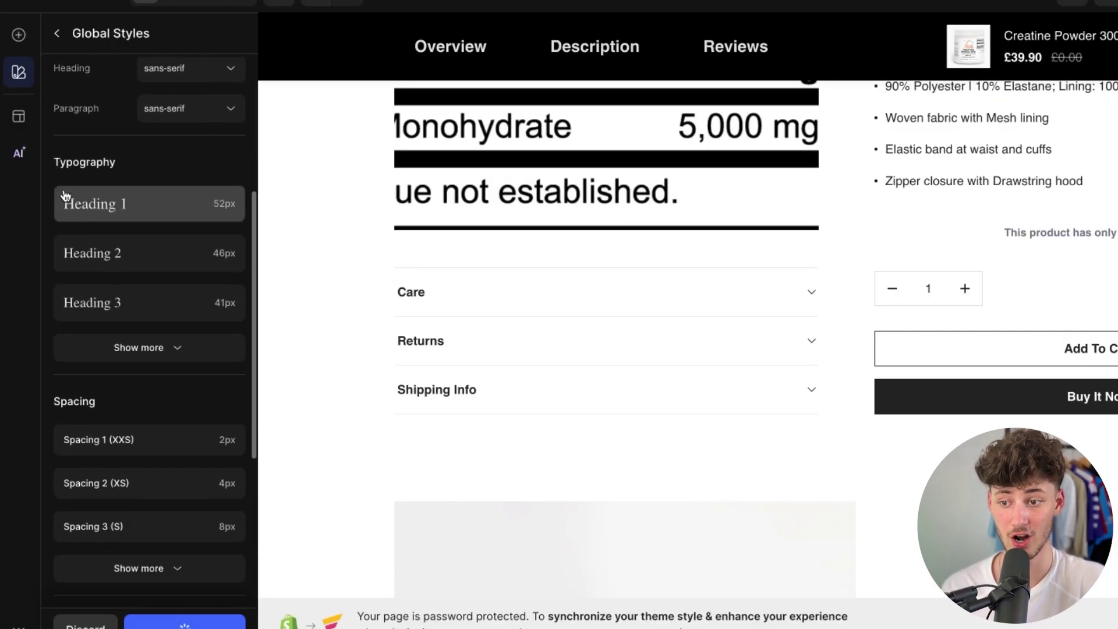
scroll(150, 478, down, 5)
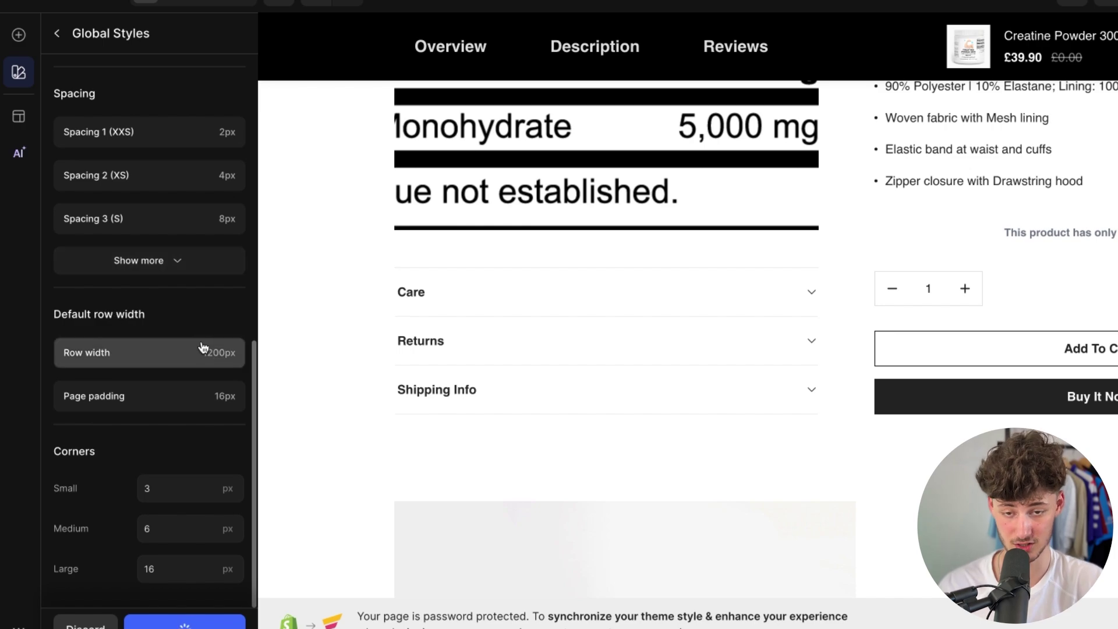
scroll(212, 406, up, 10)
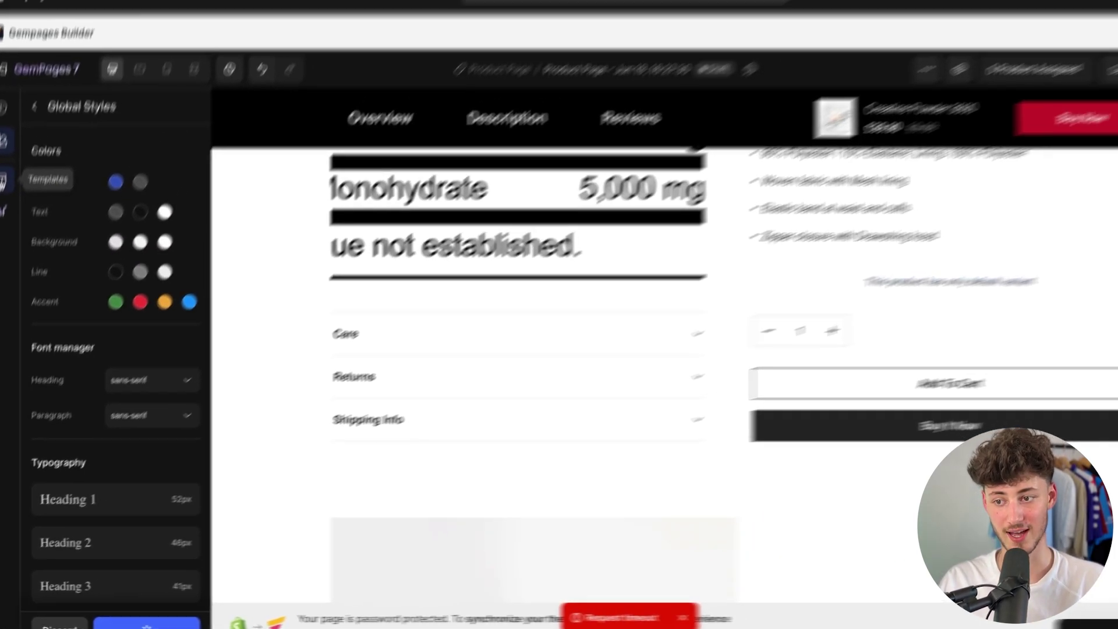
Browse all section designs in the Template Library, then close the library.
click(18, 116)
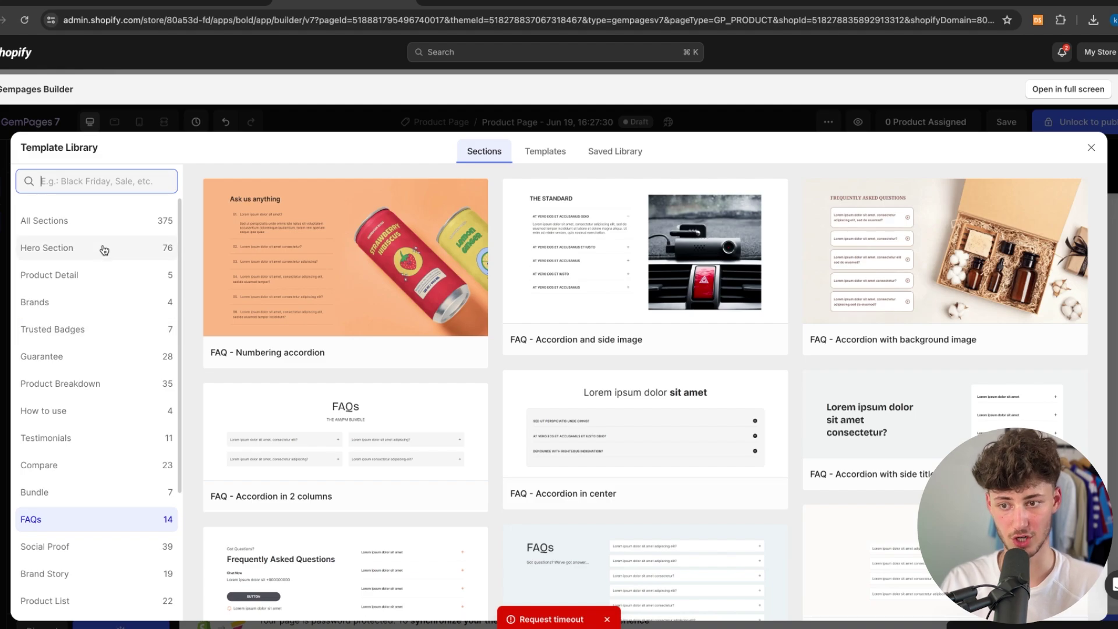
click(69, 221)
mouse_move(373, 339)
scroll(372, 335, down, 10)
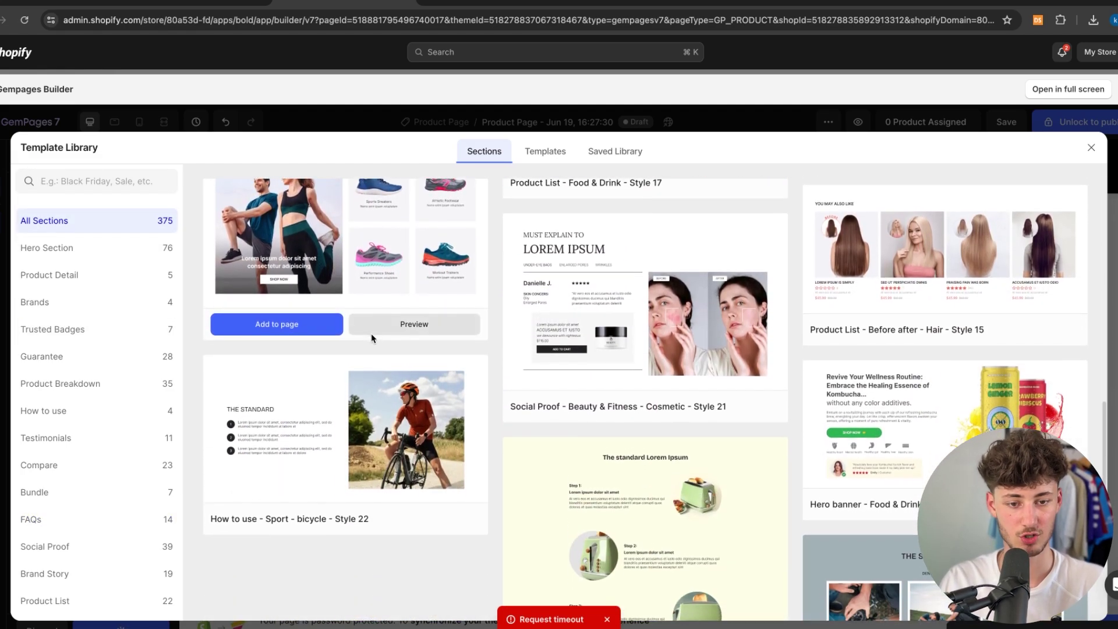
scroll(640, 357, down, 5)
scroll(640, 357, down, 10)
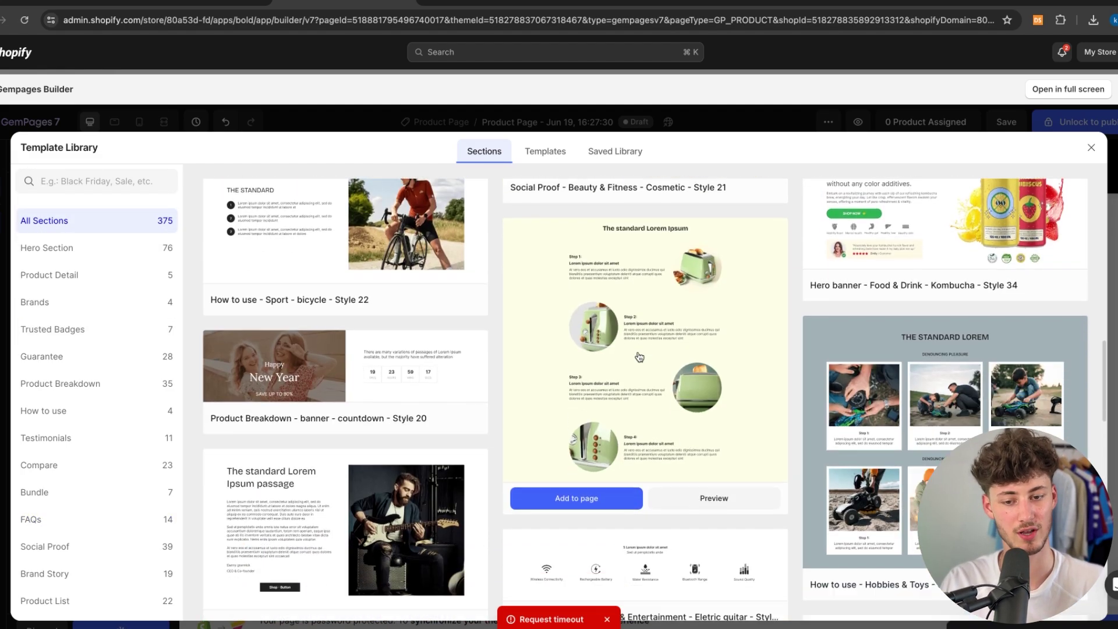
scroll(640, 357, down, 4)
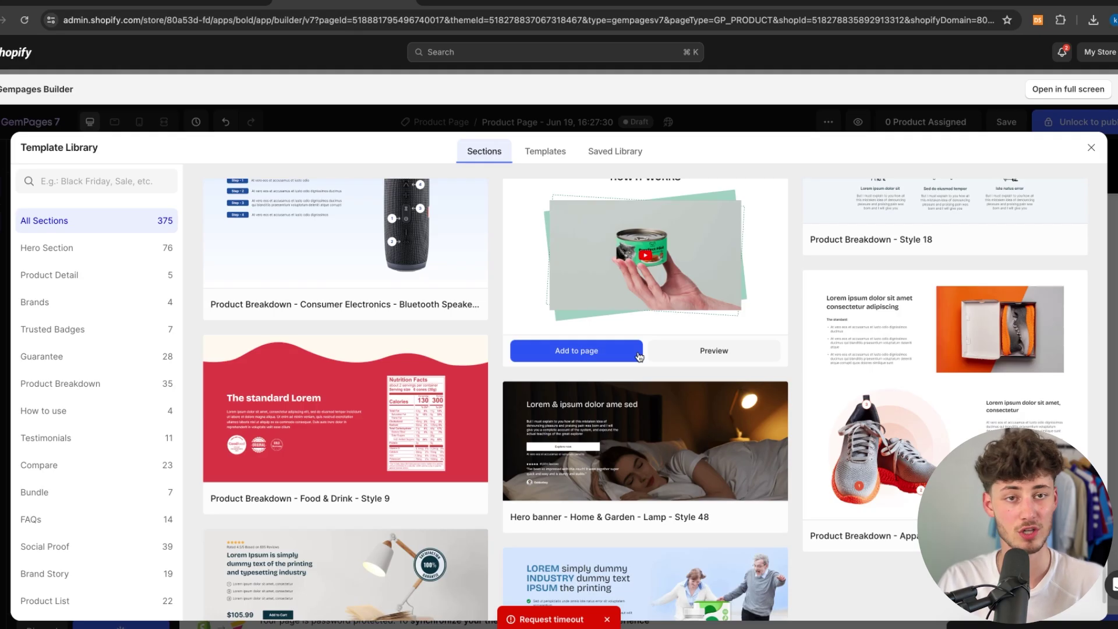
scroll(639, 357, down, 10)
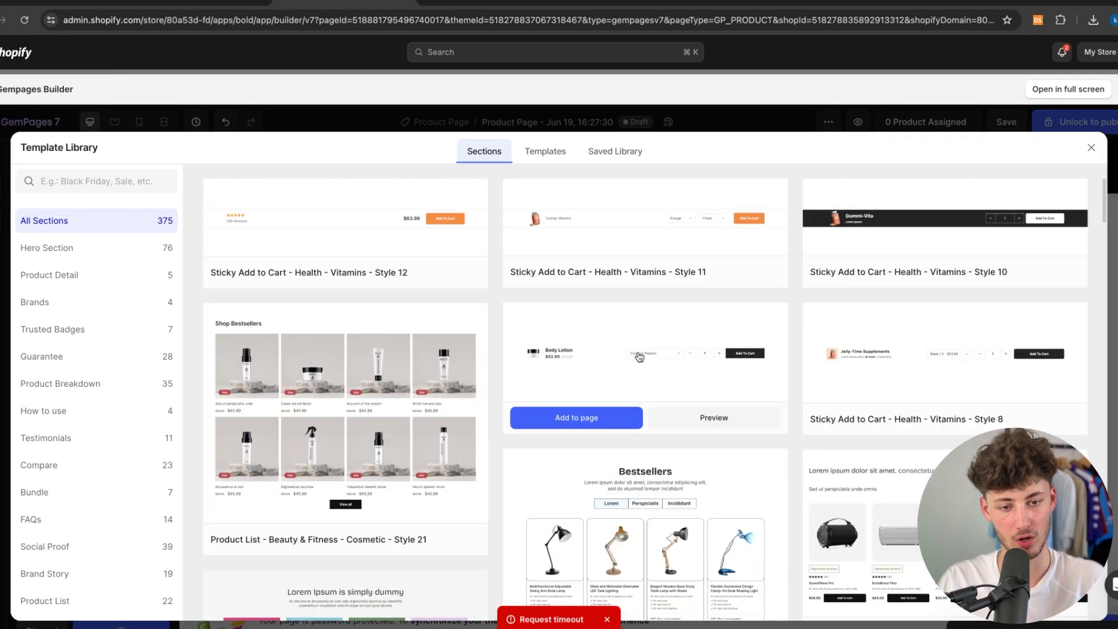
scroll(640, 357, down, 10)
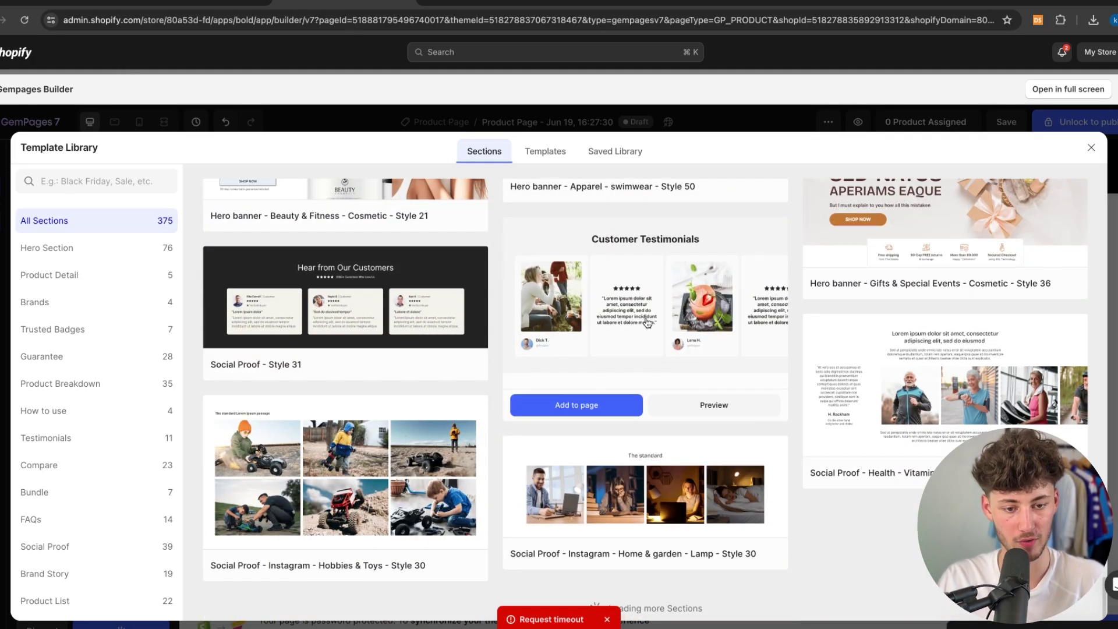
scroll(593, 450, up, 3)
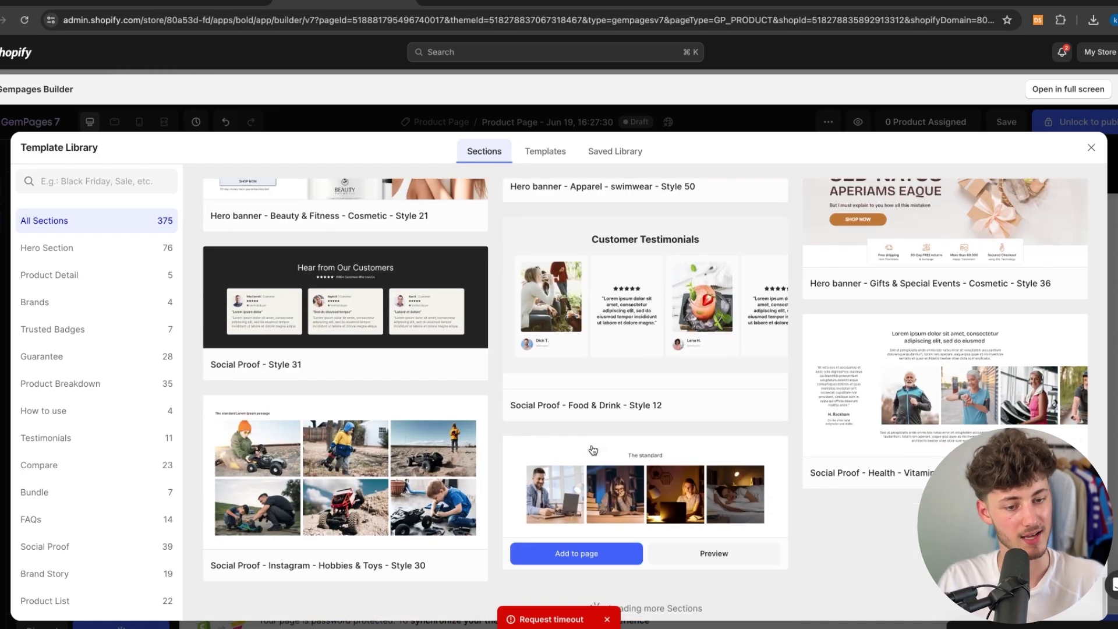
scroll(593, 450, up, 2)
scroll(582, 449, down, 15)
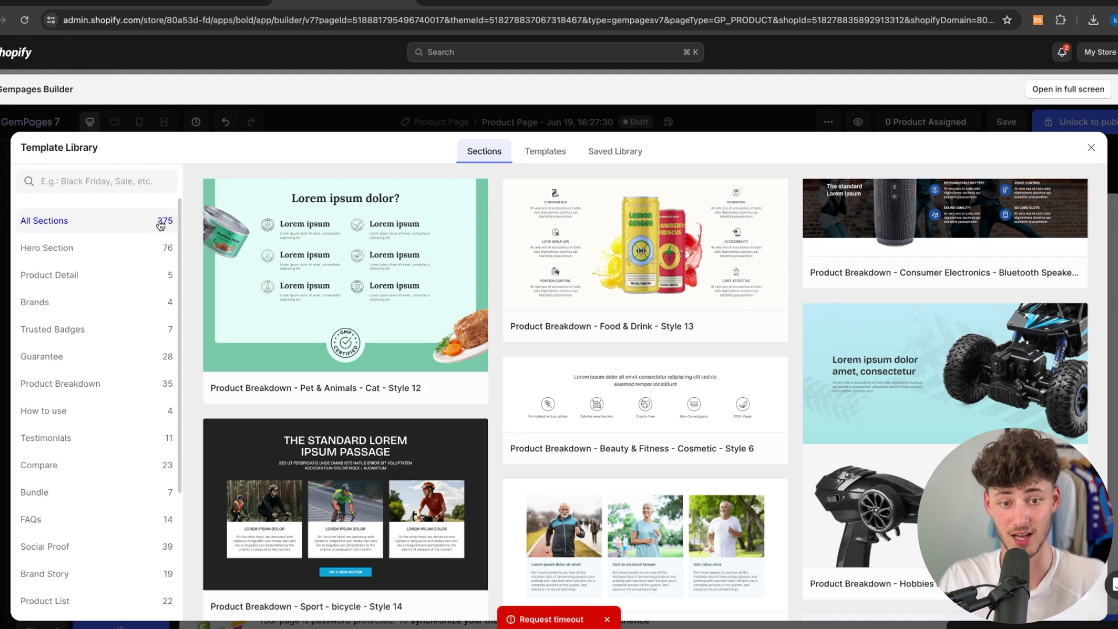
key(Escape)
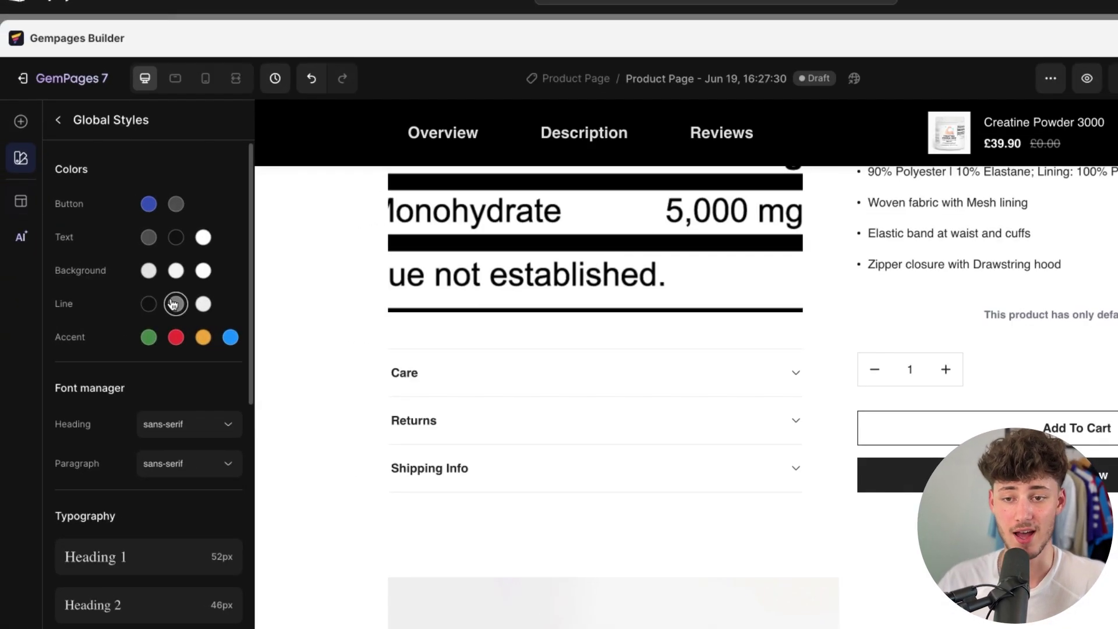
Examine the Image to layout generator's URL and image upload options, and close it.
click(21, 245)
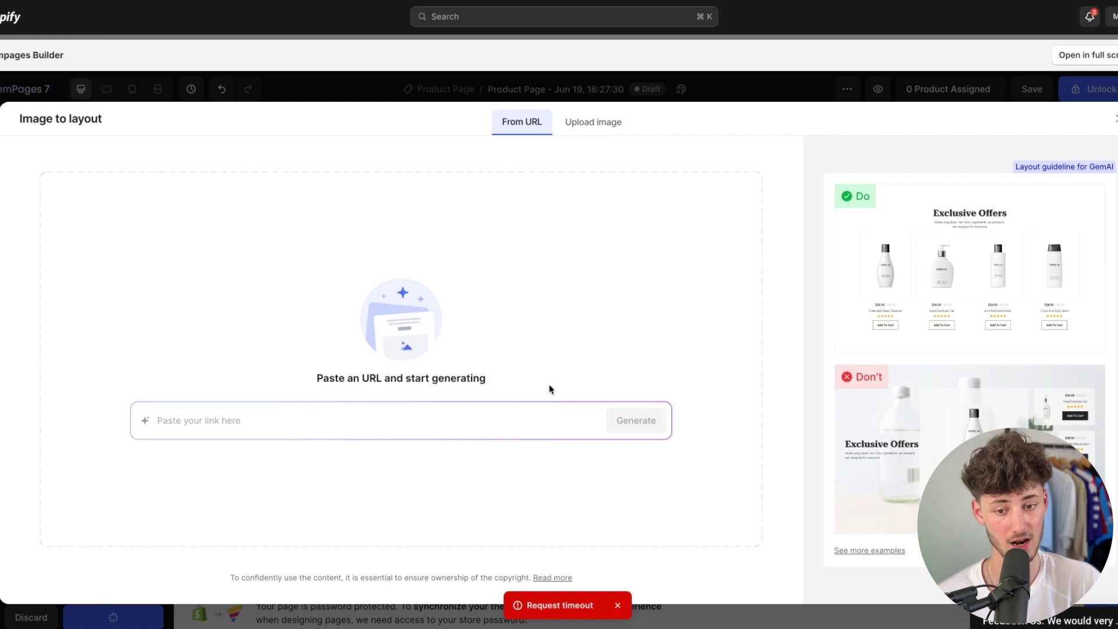
click(598, 119)
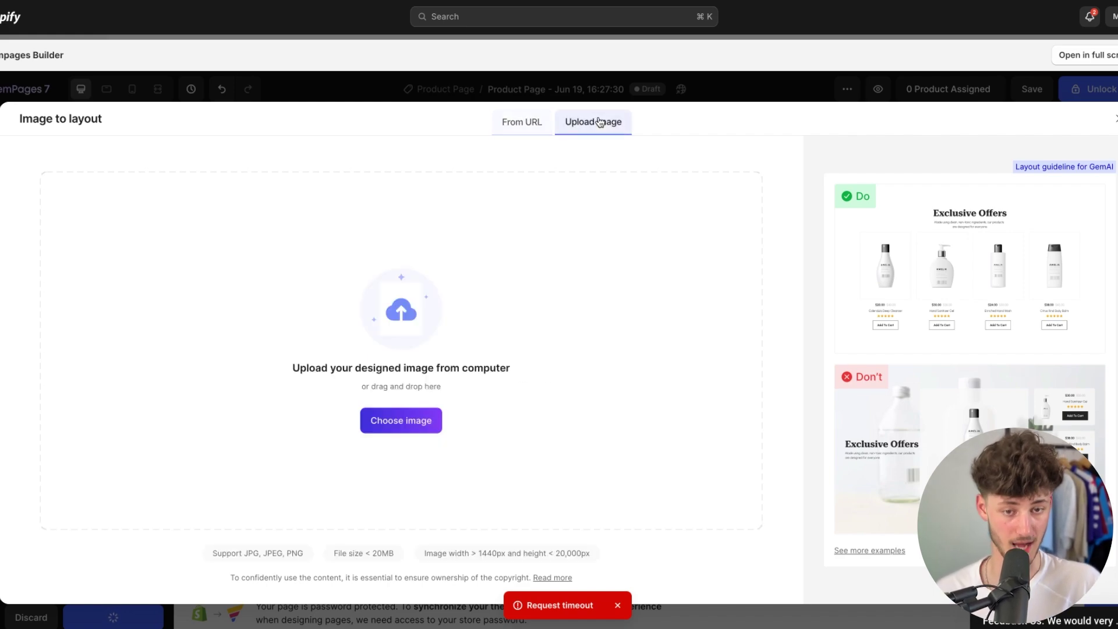
click(523, 122)
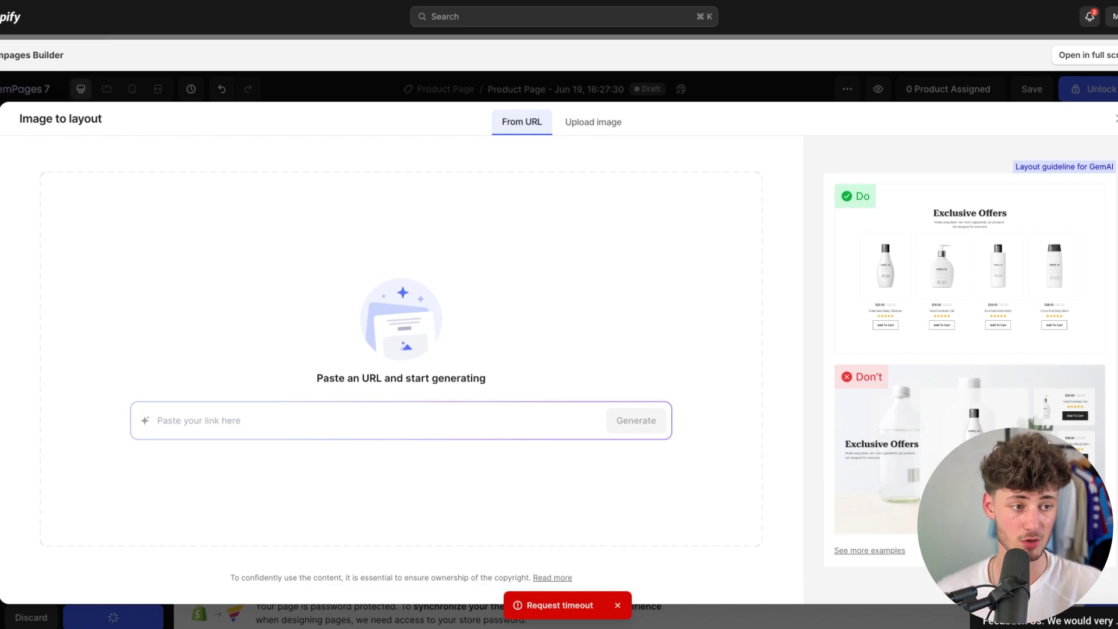
key(Escape)
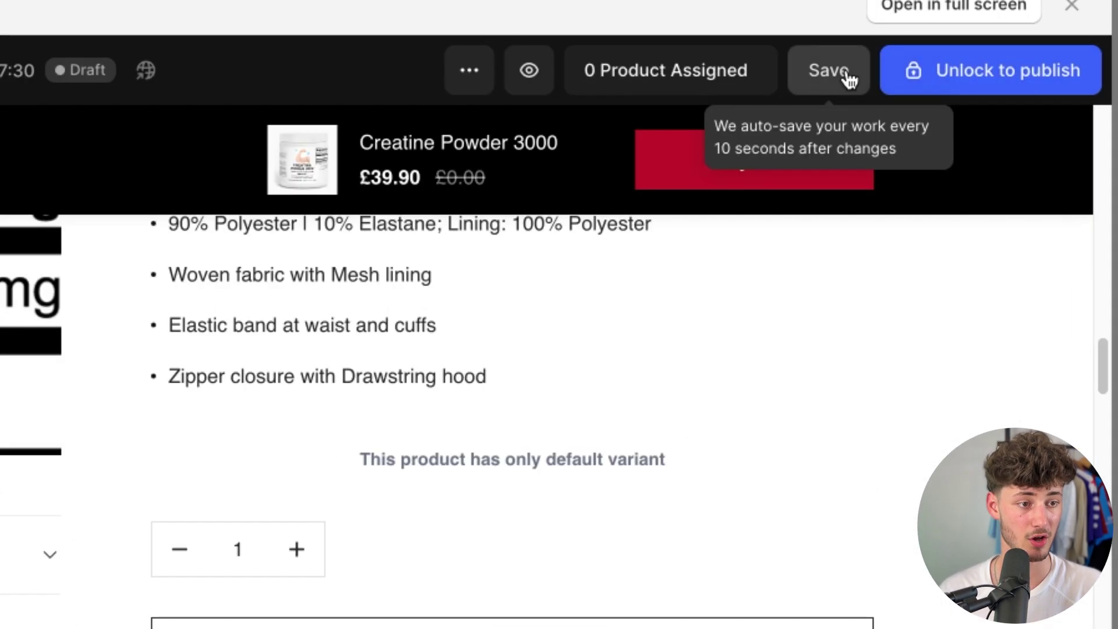
Close the page editor and return to the Create new page overview in the Shopify admin.
click(1043, 93)
click(1073, 7)
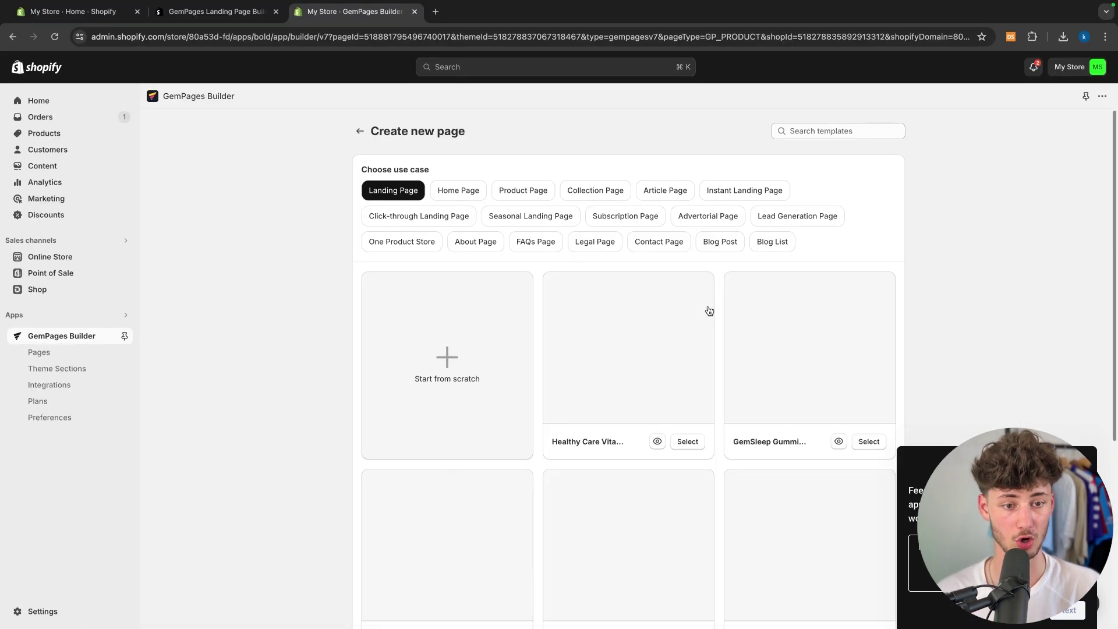
scroll(707, 310, down, 3)
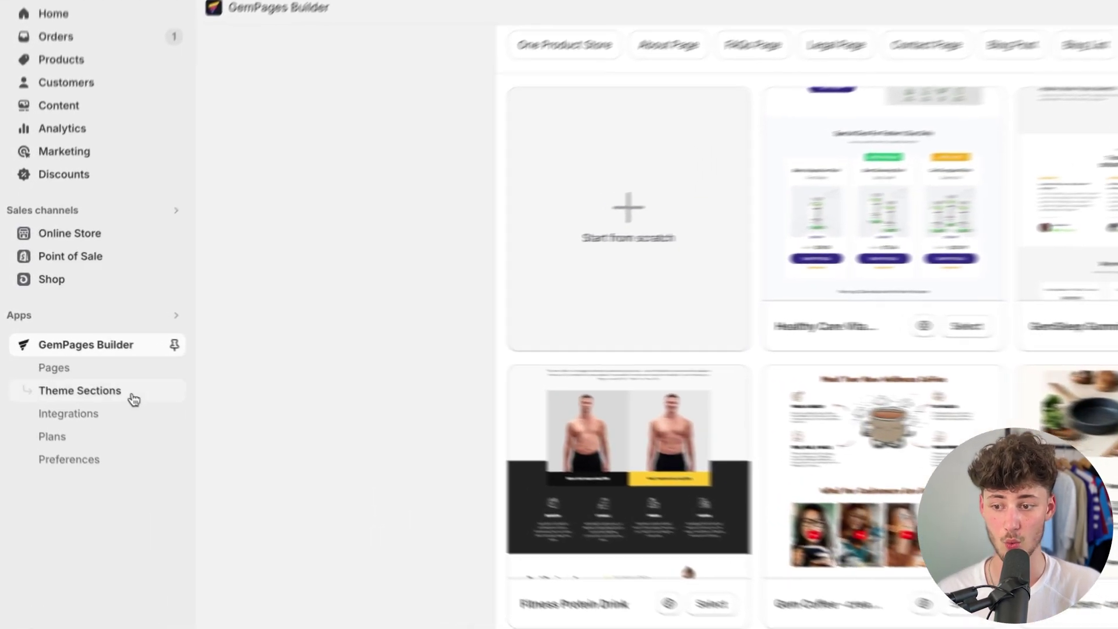
Open the GemPages list of pages and look over the existing product pages and default templates.
click(128, 372)
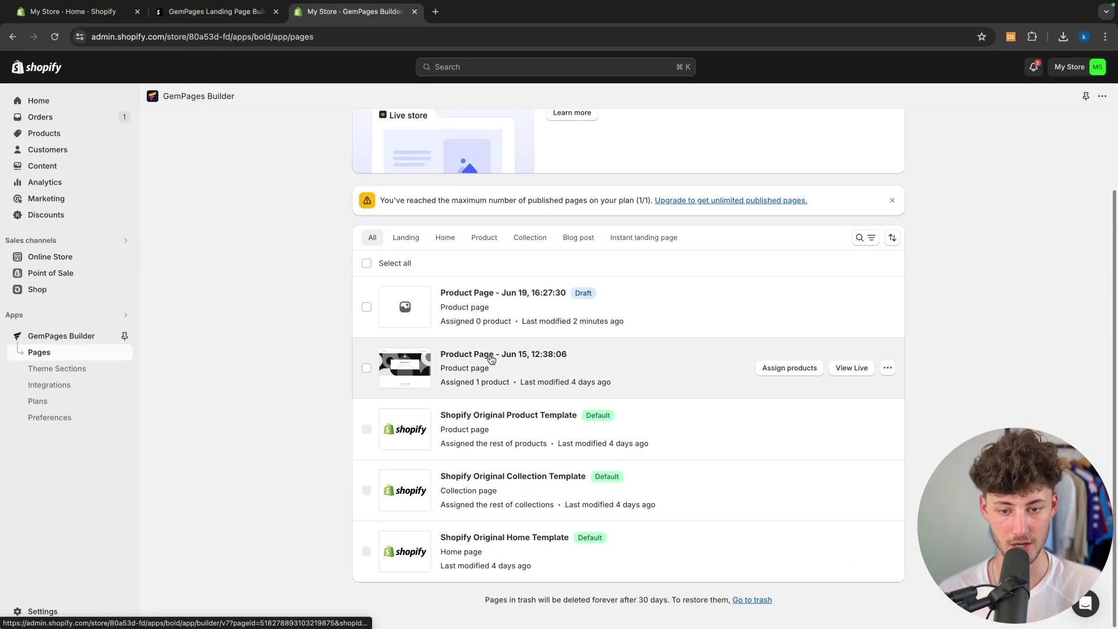
scroll(491, 360, up, 3)
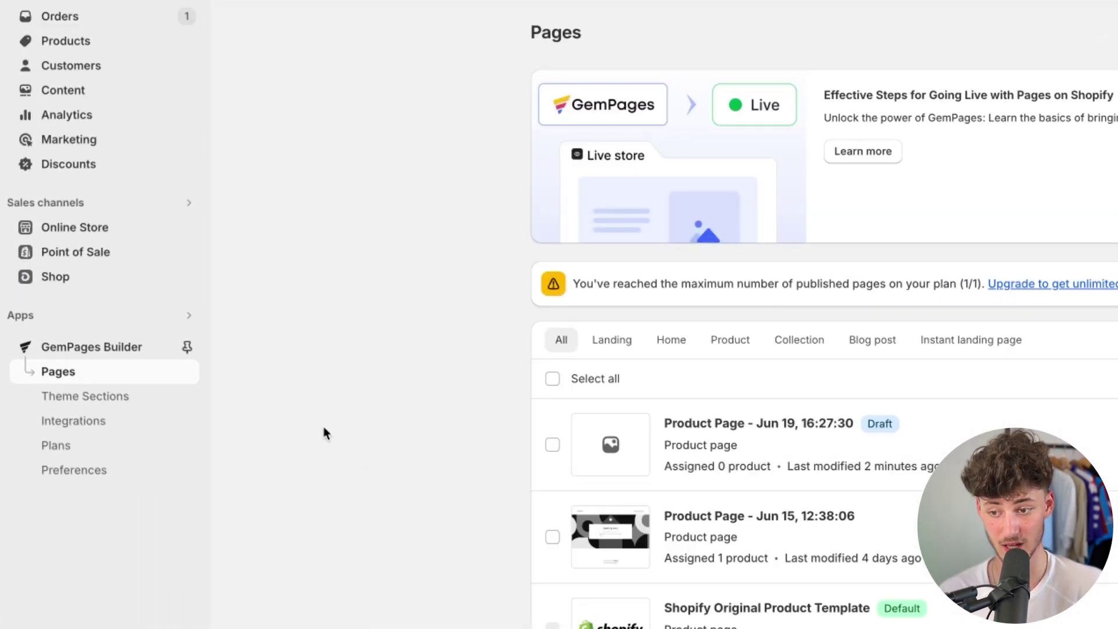
Open the online store's live Dawn theme for customization and check the GemPages Builder entry in its app embeds.
click(74, 233)
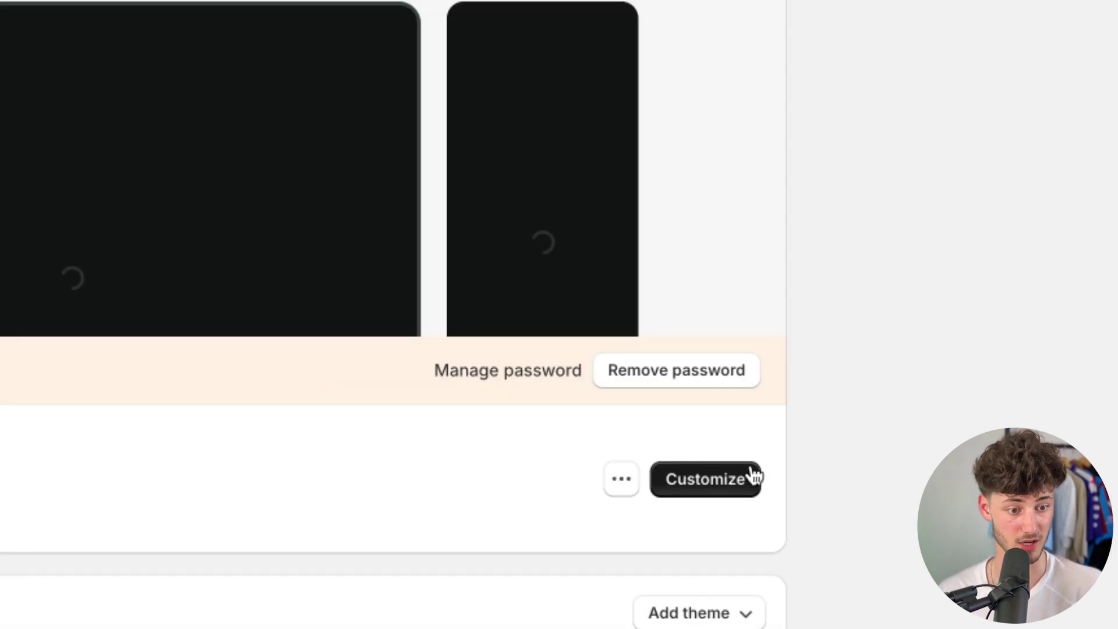
click(751, 475)
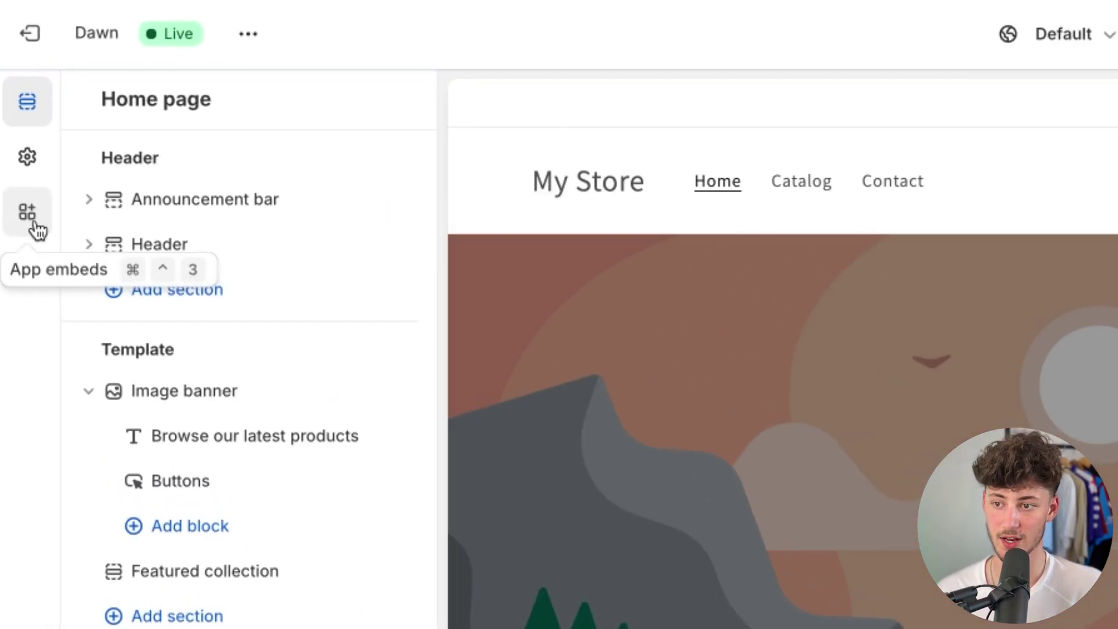
click(33, 221)
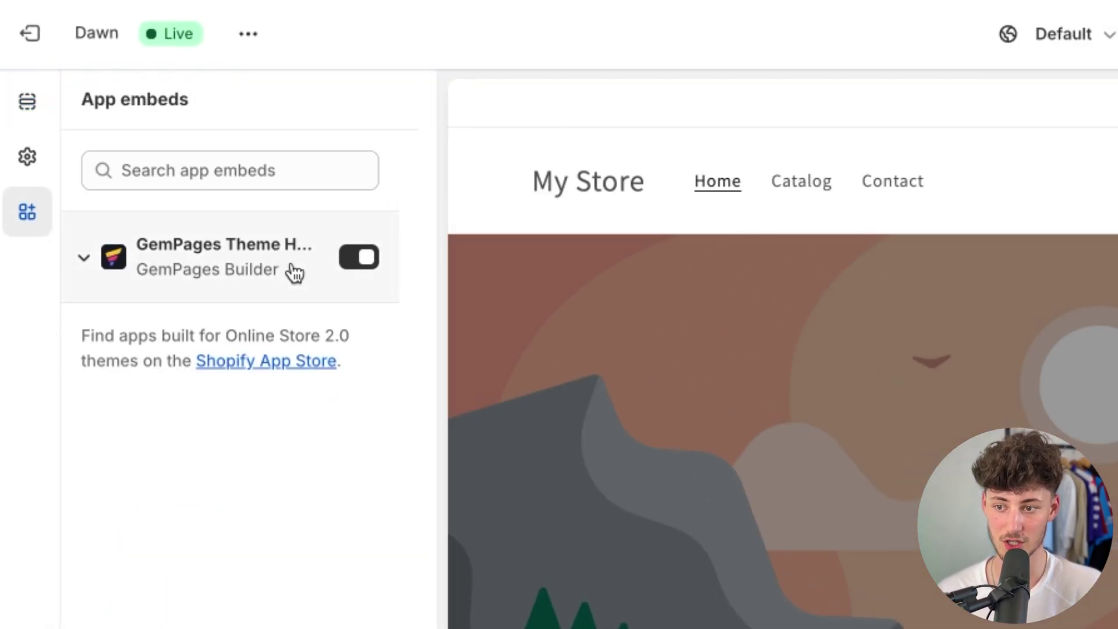
click(375, 247)
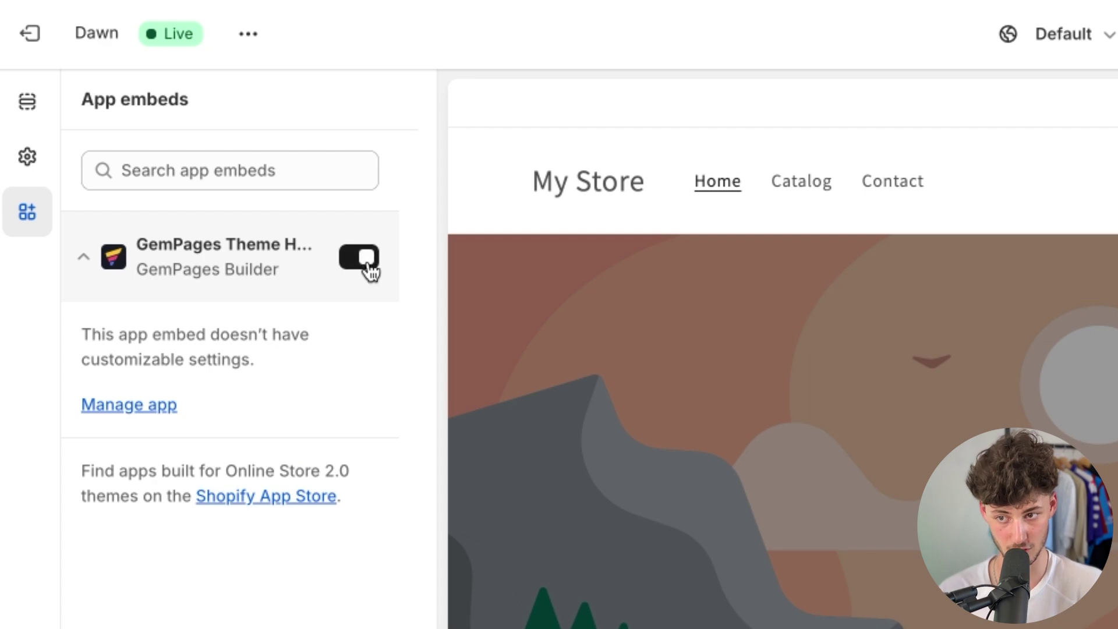